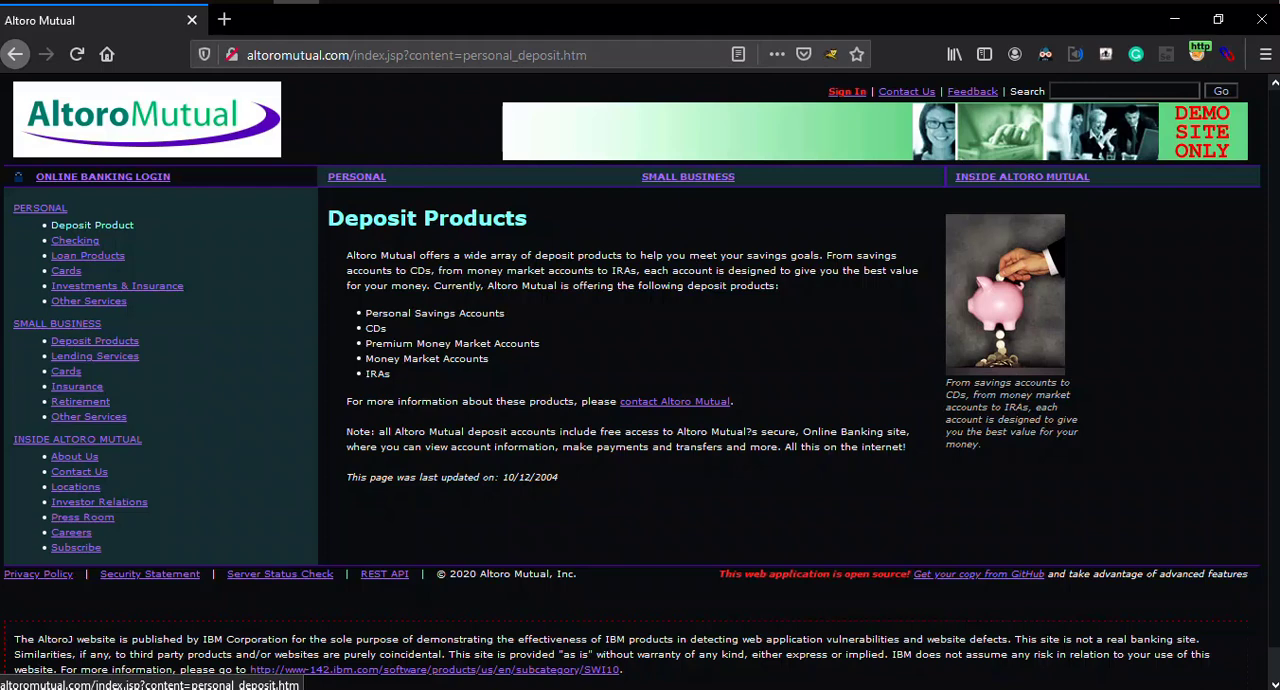
# Step: Browse the Personal pages for deposits, loans, checking, investments and cards, plus the Small Business pages Lending Services and Other Services
pyautogui.click(92, 225)
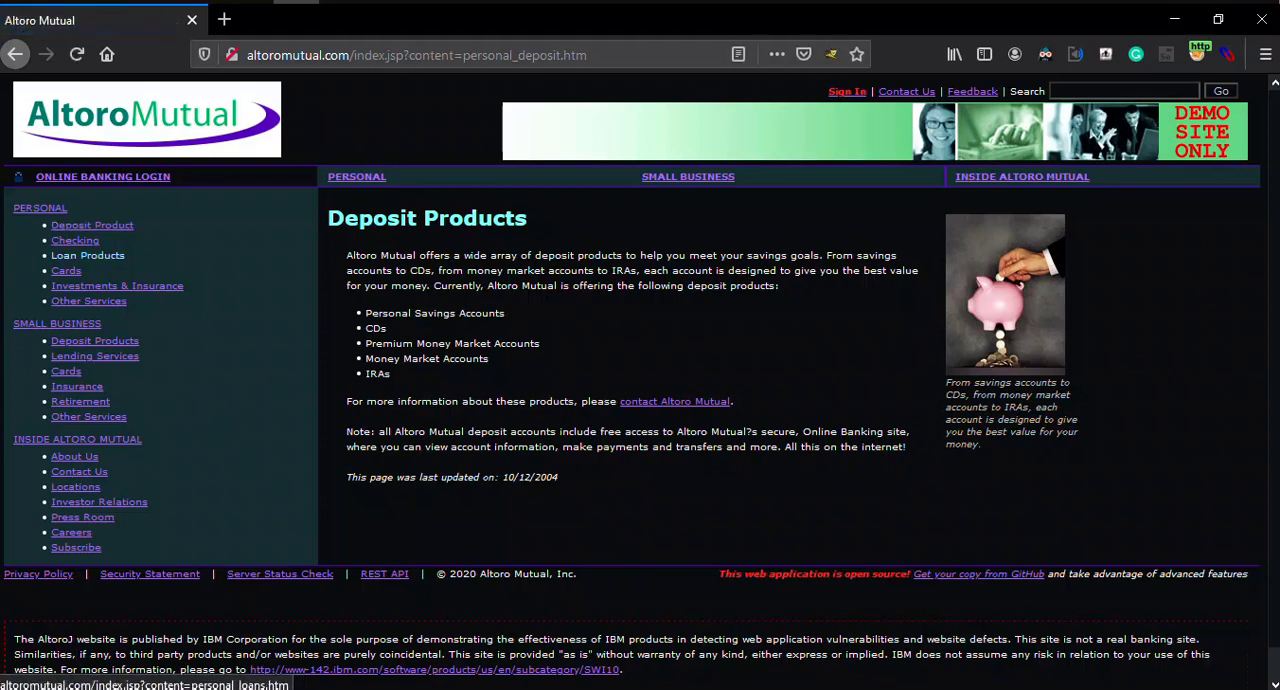
pyautogui.click(88, 255)
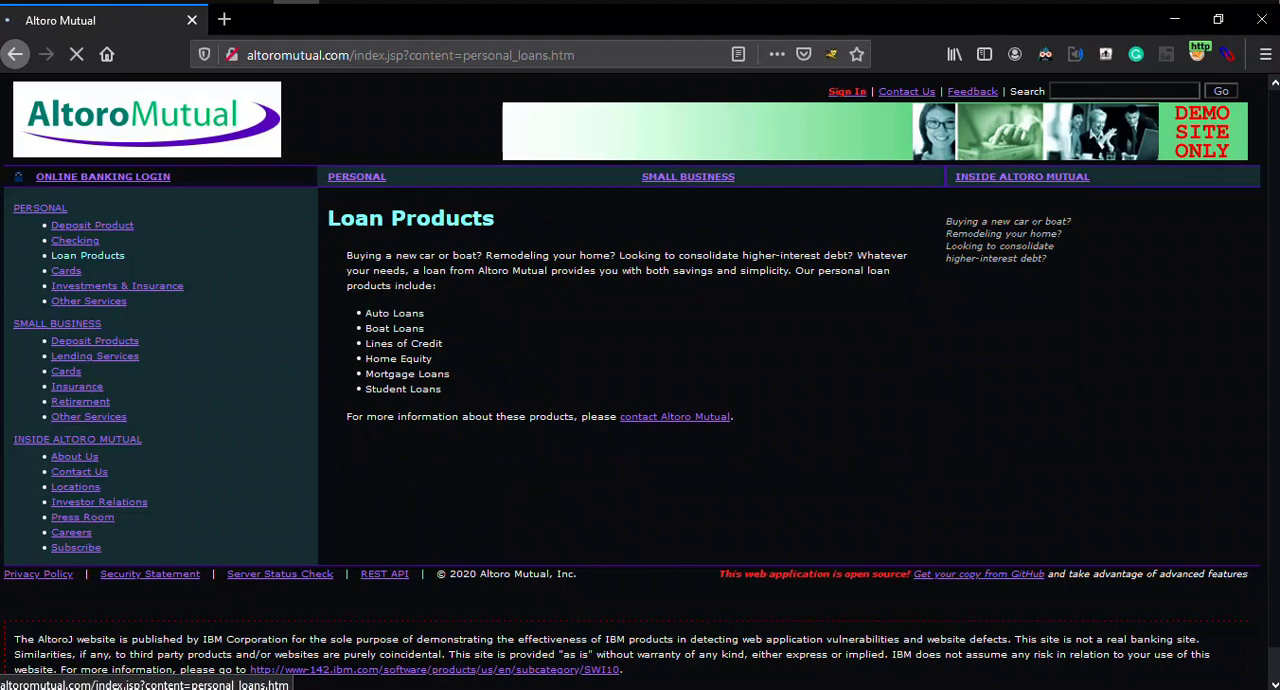
pyautogui.click(75, 240)
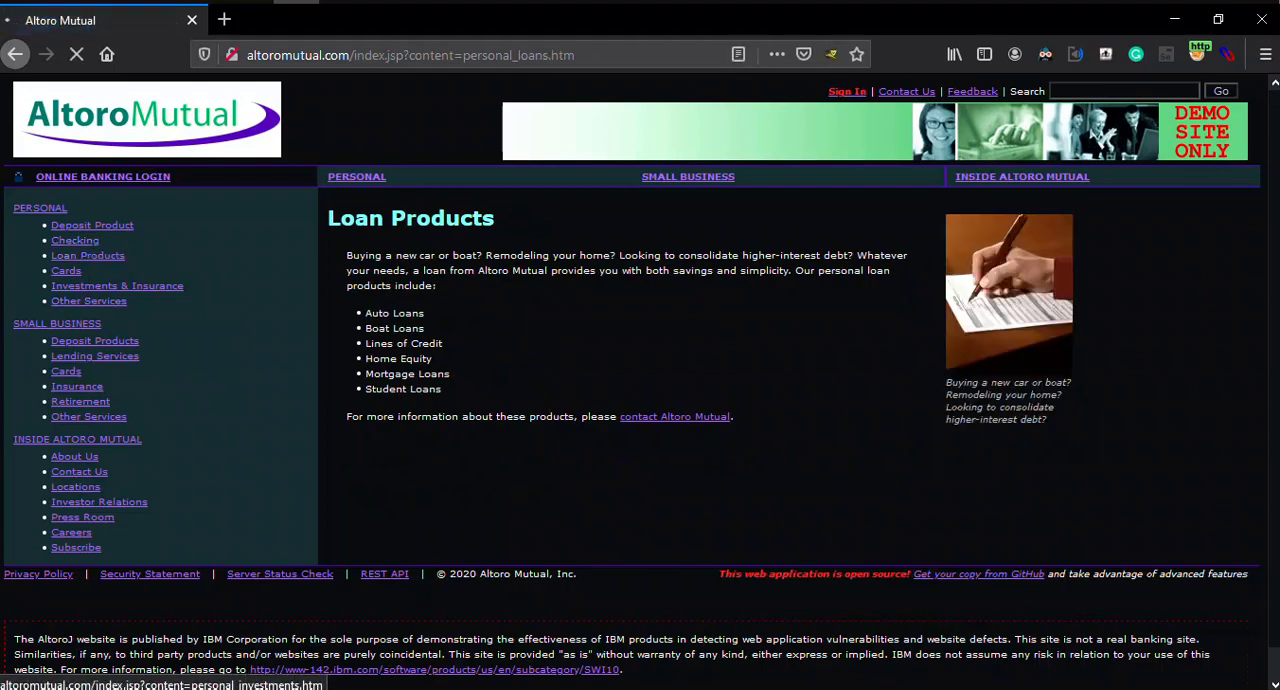
pyautogui.click(117, 285)
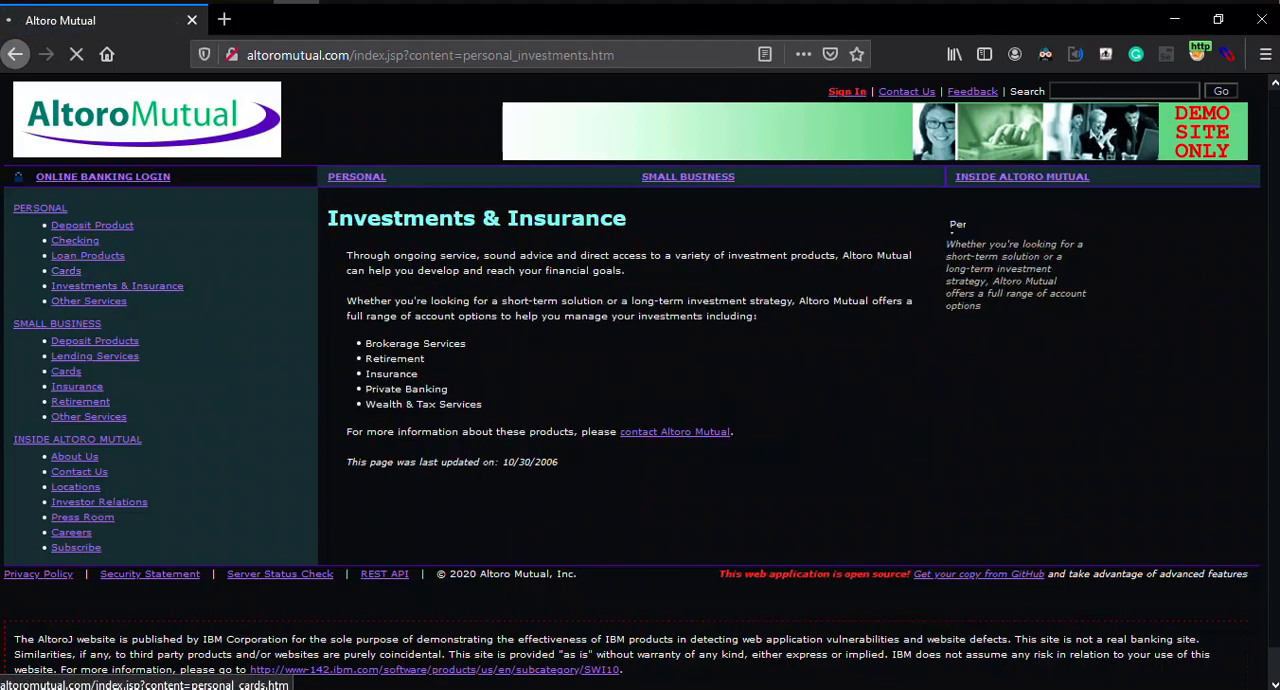
pyautogui.click(66, 270)
pyautogui.click(95, 356)
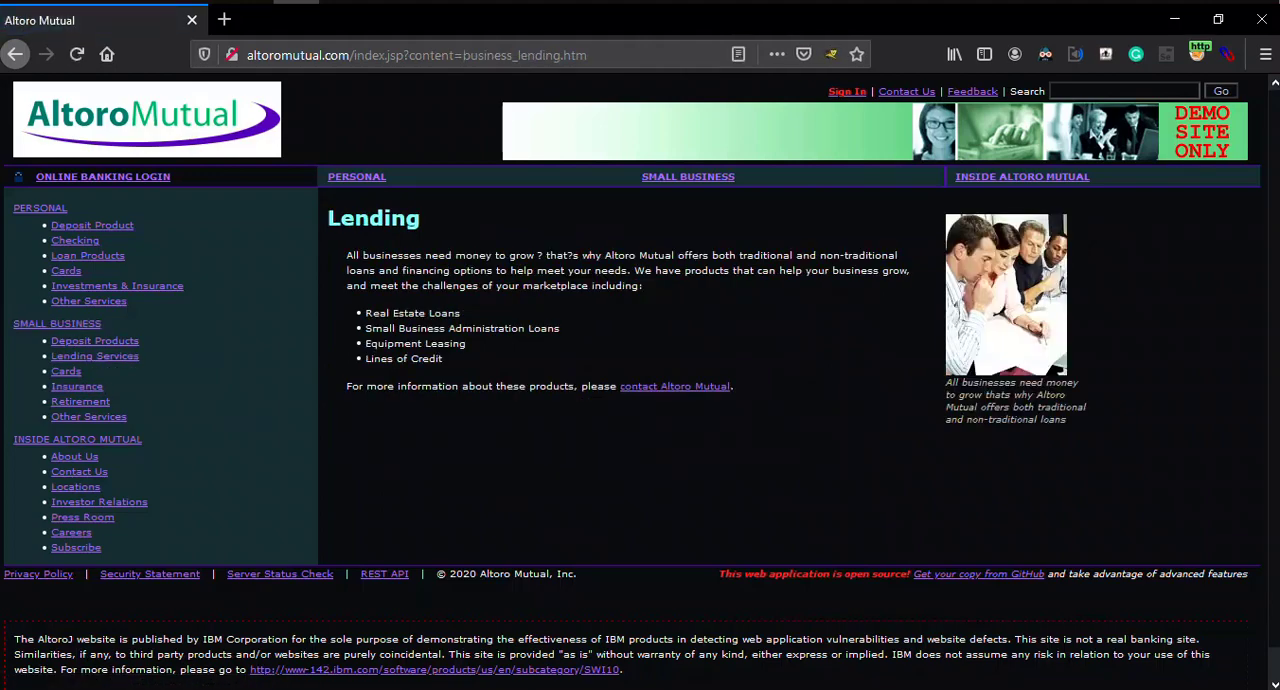
pyautogui.click(88, 416)
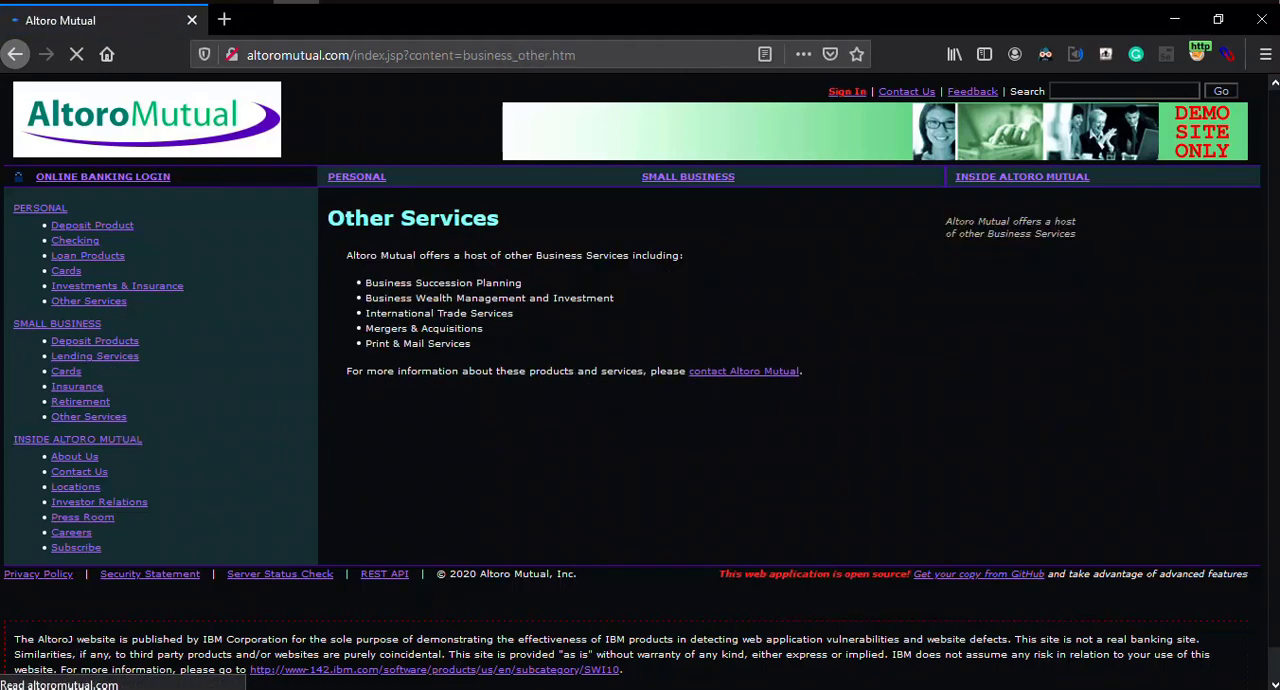
# Step: Visit the Inside Altoro Mutual pages About Us, Contact Us, Careers and Investor Relations
pyautogui.click(74, 456)
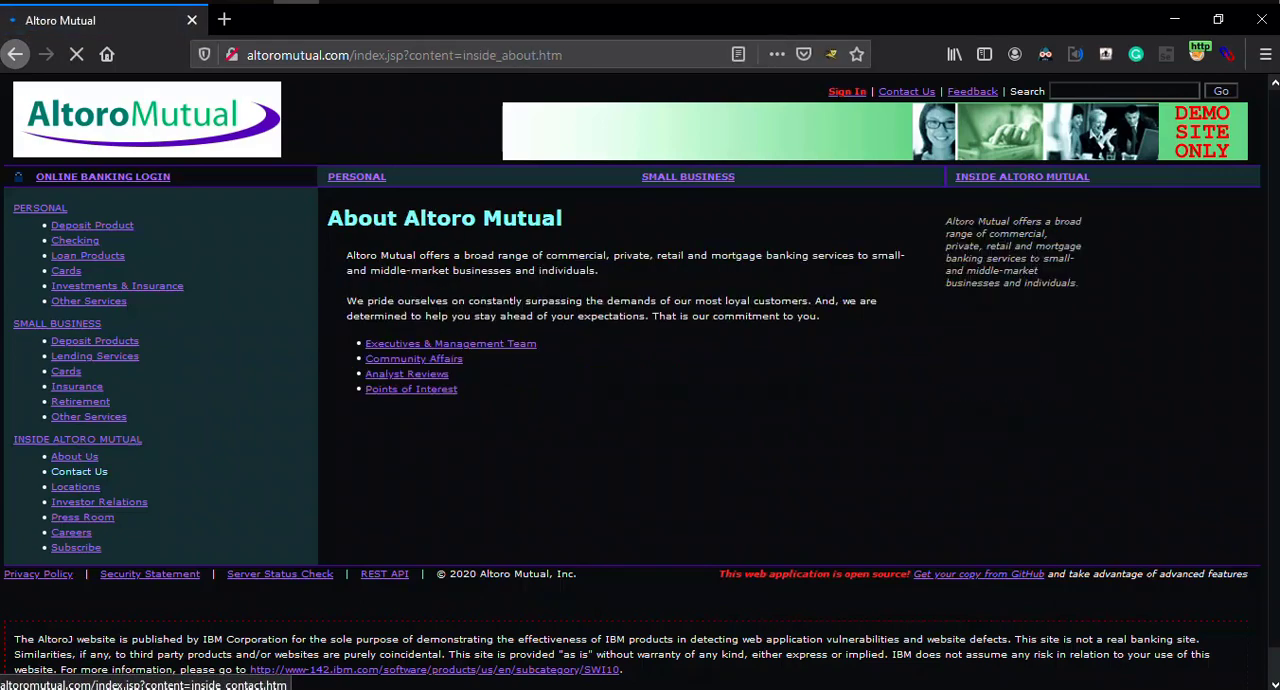
pyautogui.click(79, 471)
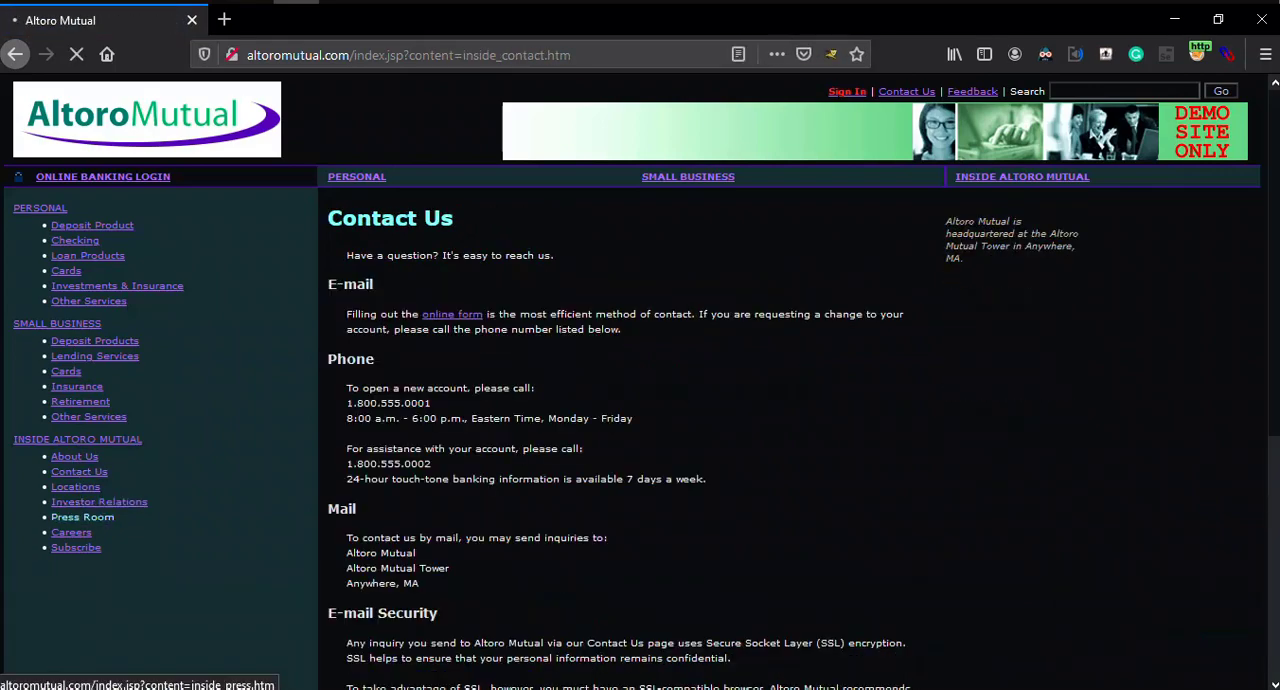
pyautogui.click(99, 501)
pyautogui.click(71, 532)
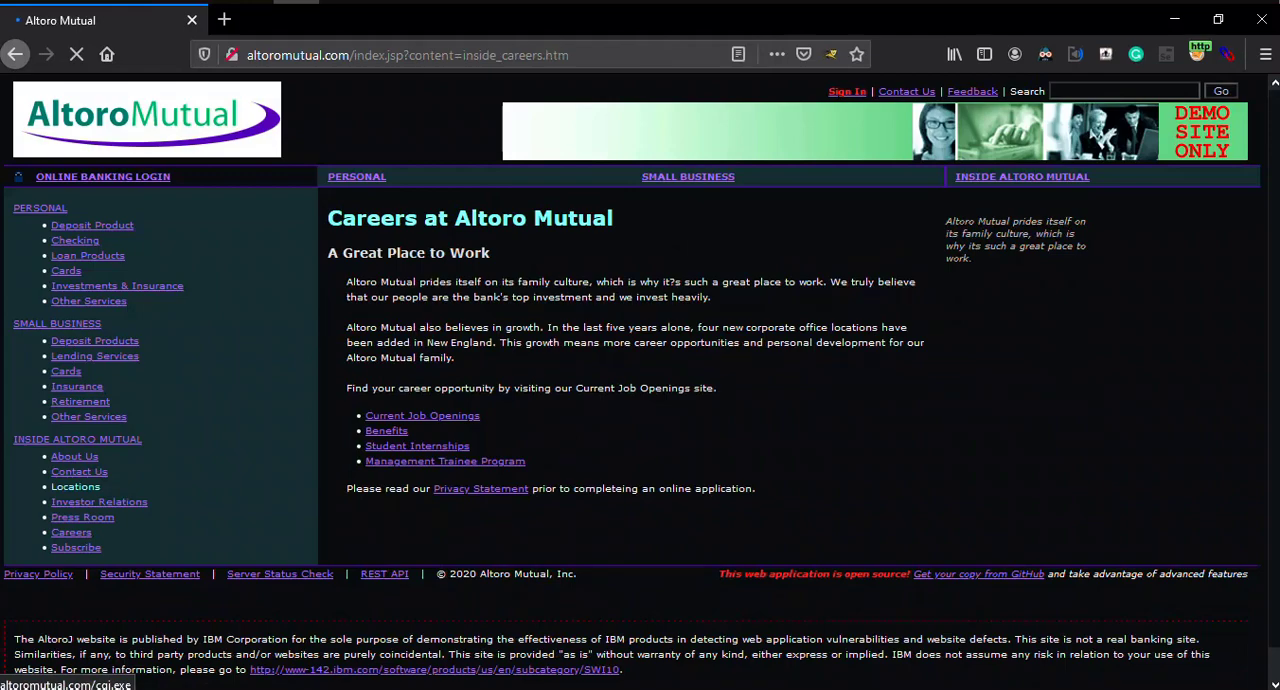
pyautogui.click(99, 501)
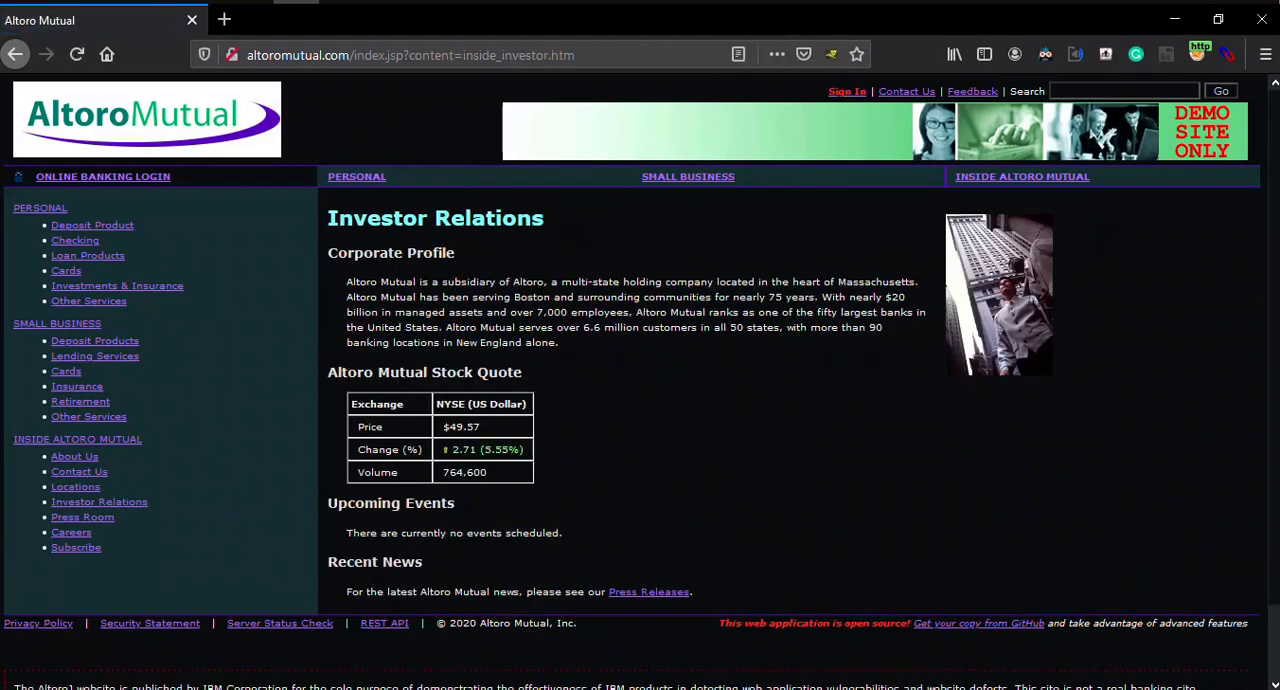
# Step: Visit the Feedback page and the Online Banking Login page, then return to the Feedback form
pyautogui.click(972, 91)
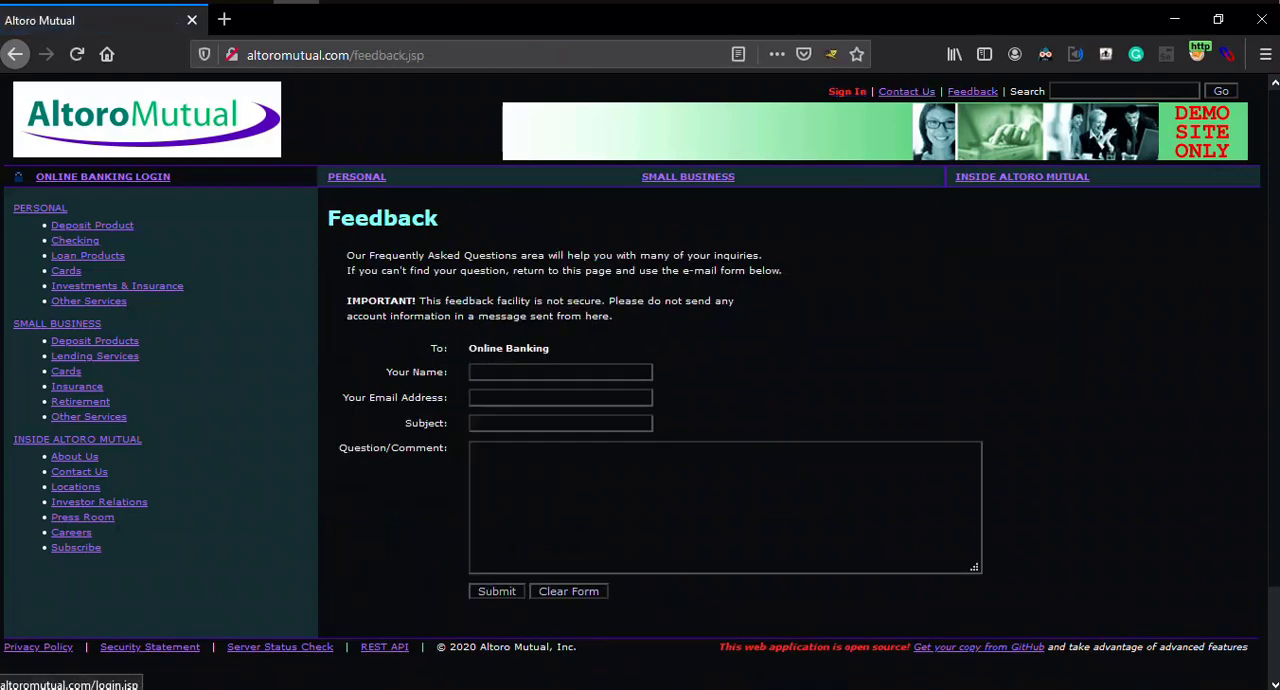
pyautogui.click(847, 91)
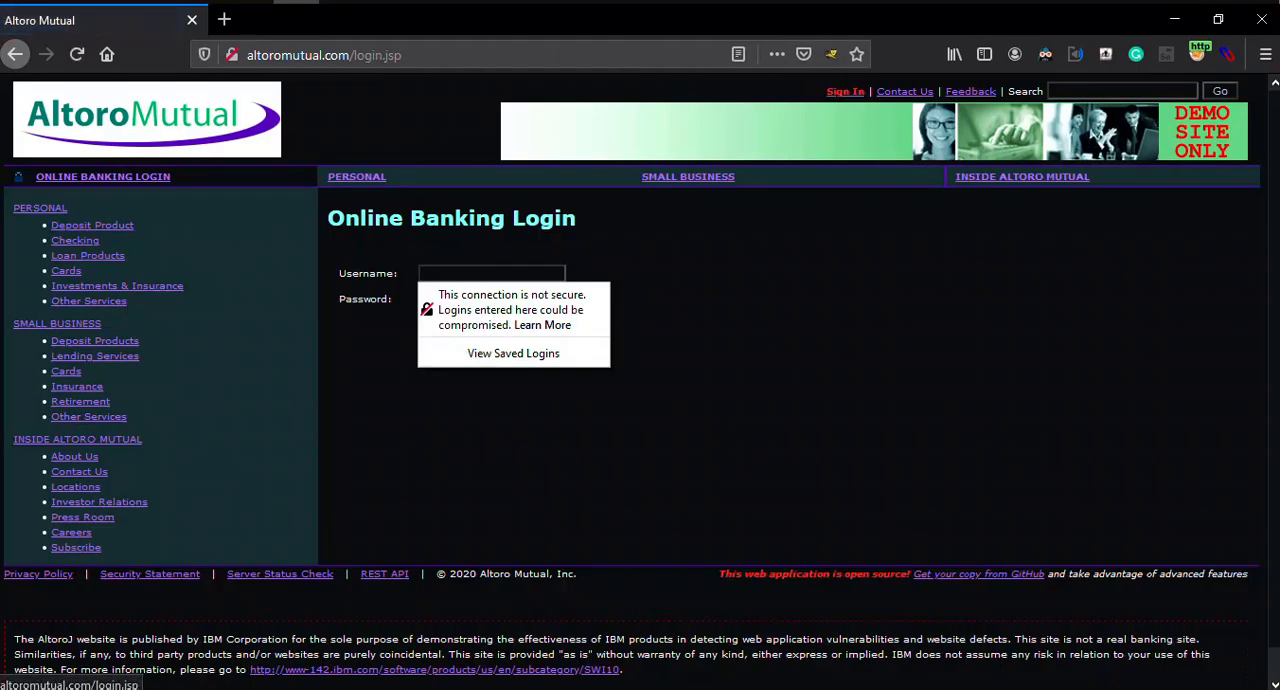
pyautogui.press('Escape')
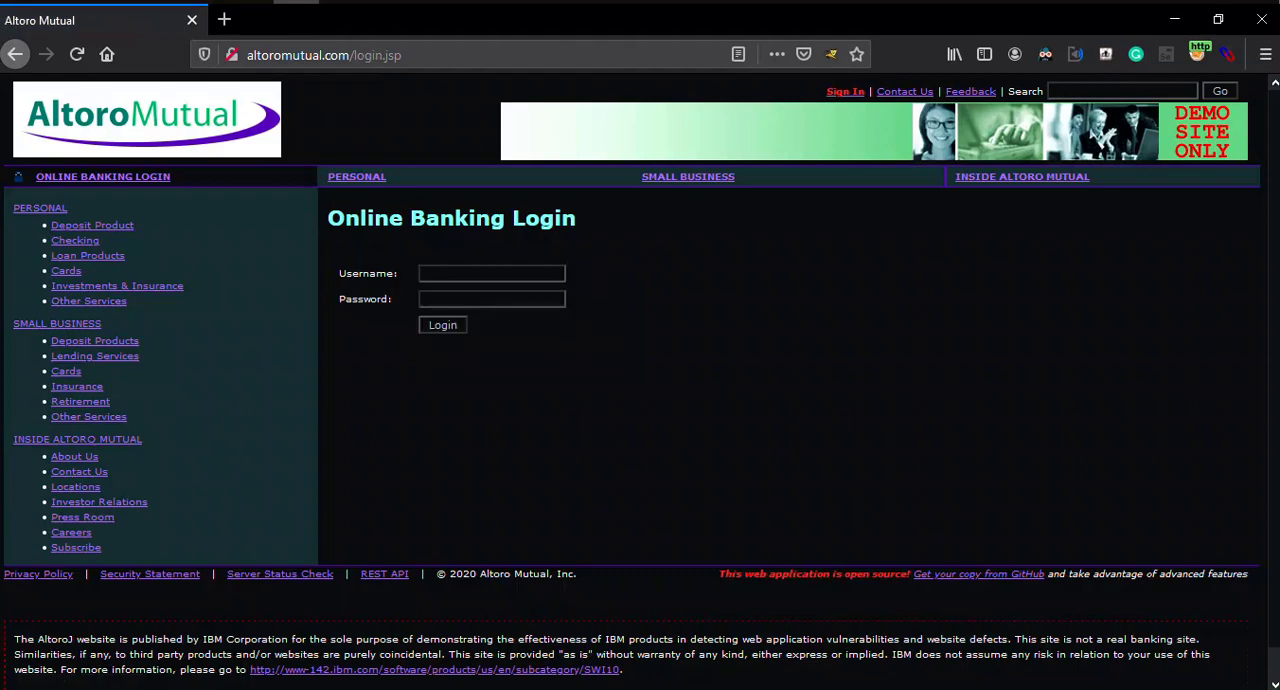
pyautogui.scroll(-1, 640, 380)
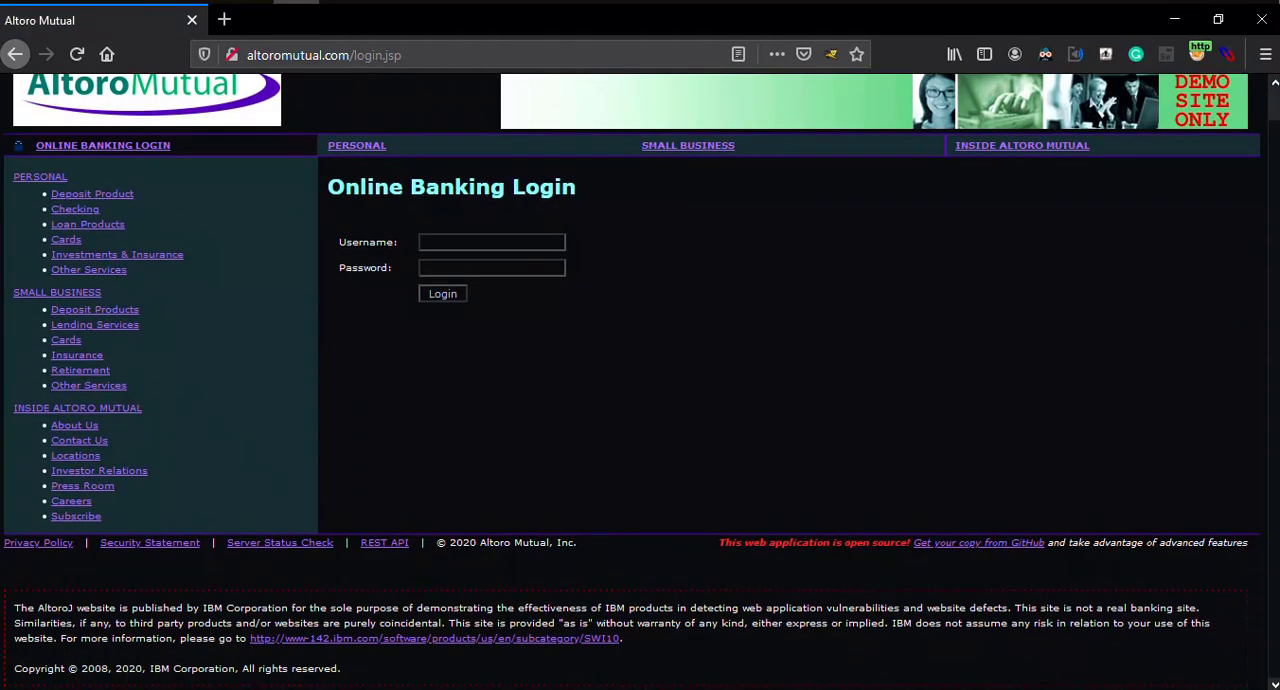
pyautogui.scroll(1, 640, 380)
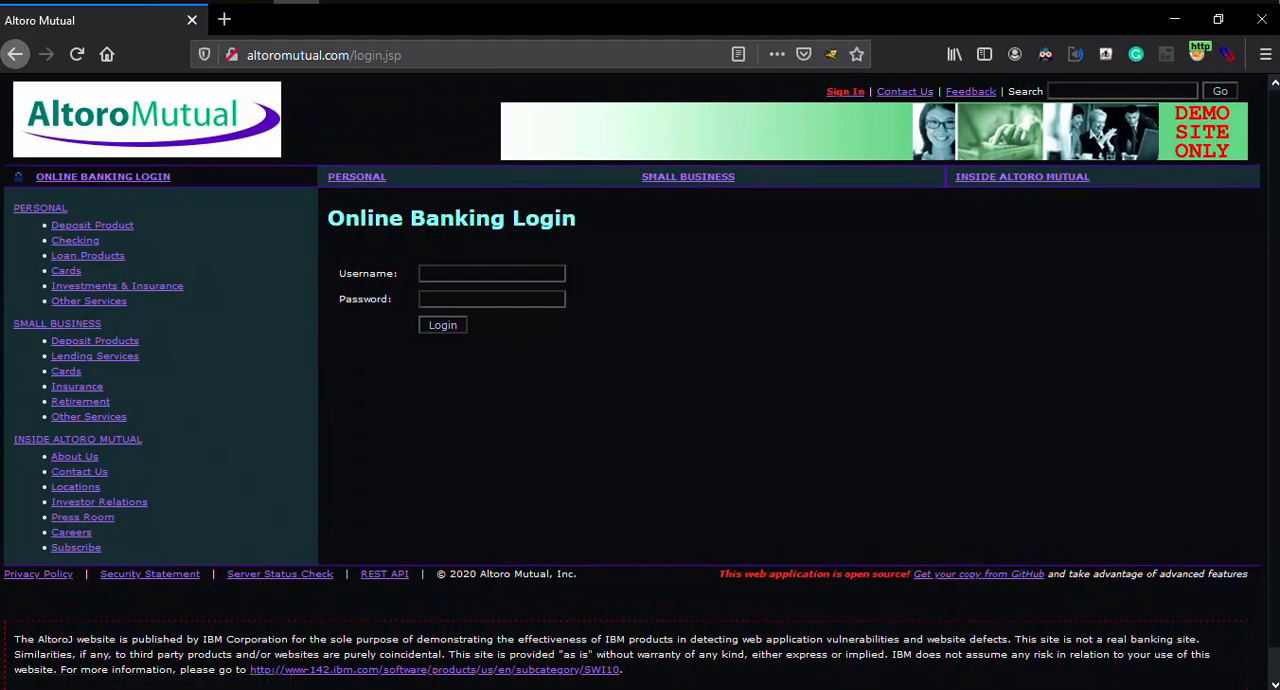
pyautogui.click(970, 91)
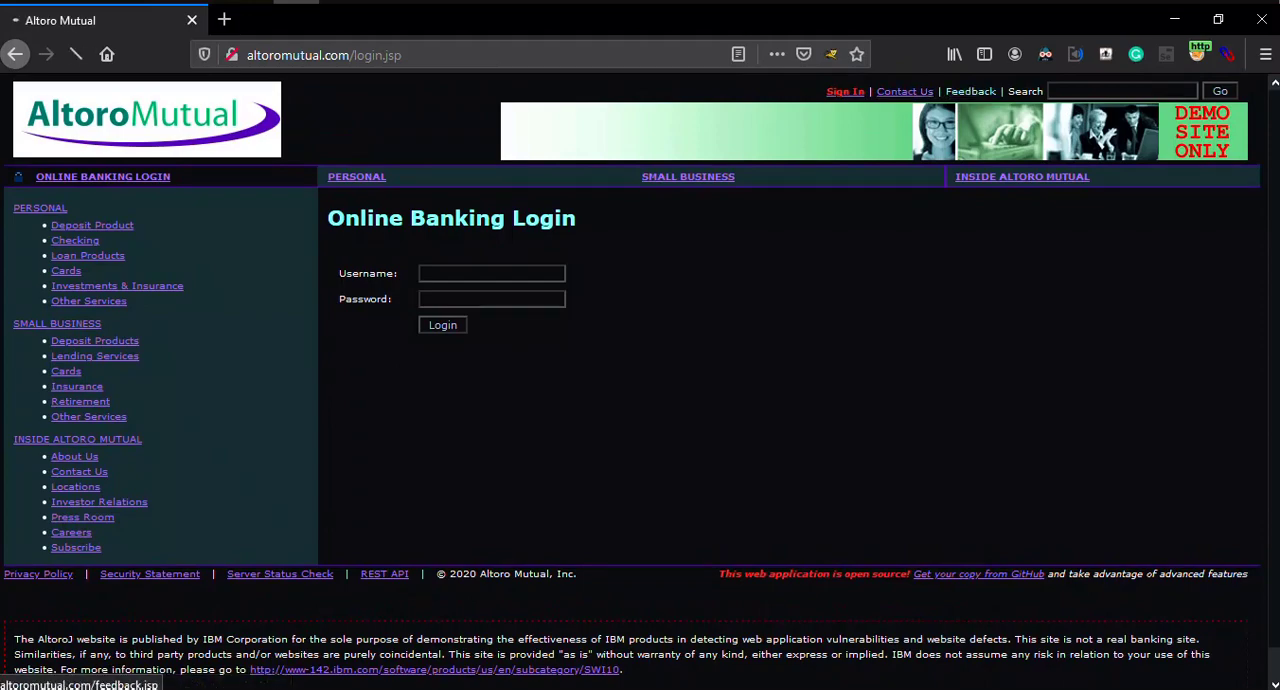
pyautogui.scroll(-1, 970, 300)
pyautogui.scroll(2, 640, 380)
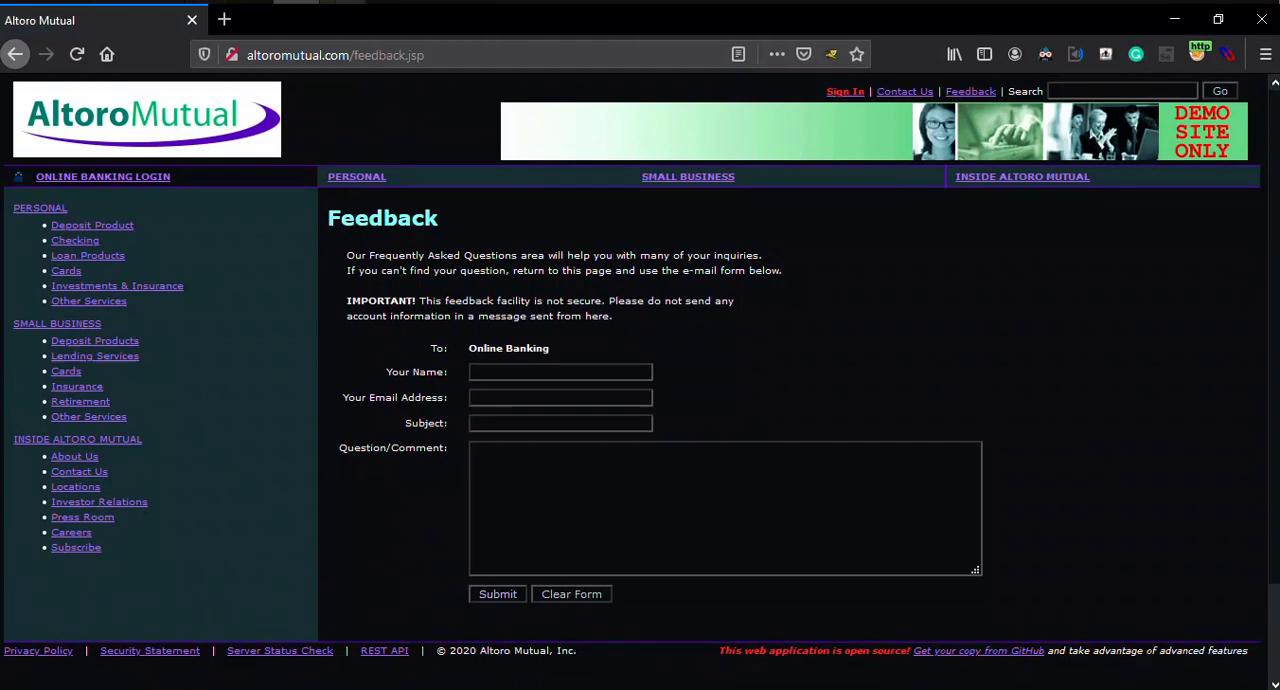
# Step: Switch to Burp Suite and inspect the site map requests captured for altoromutual.com and the cloudfront.net host
pyautogui.hotkey('alt', 'Tab')
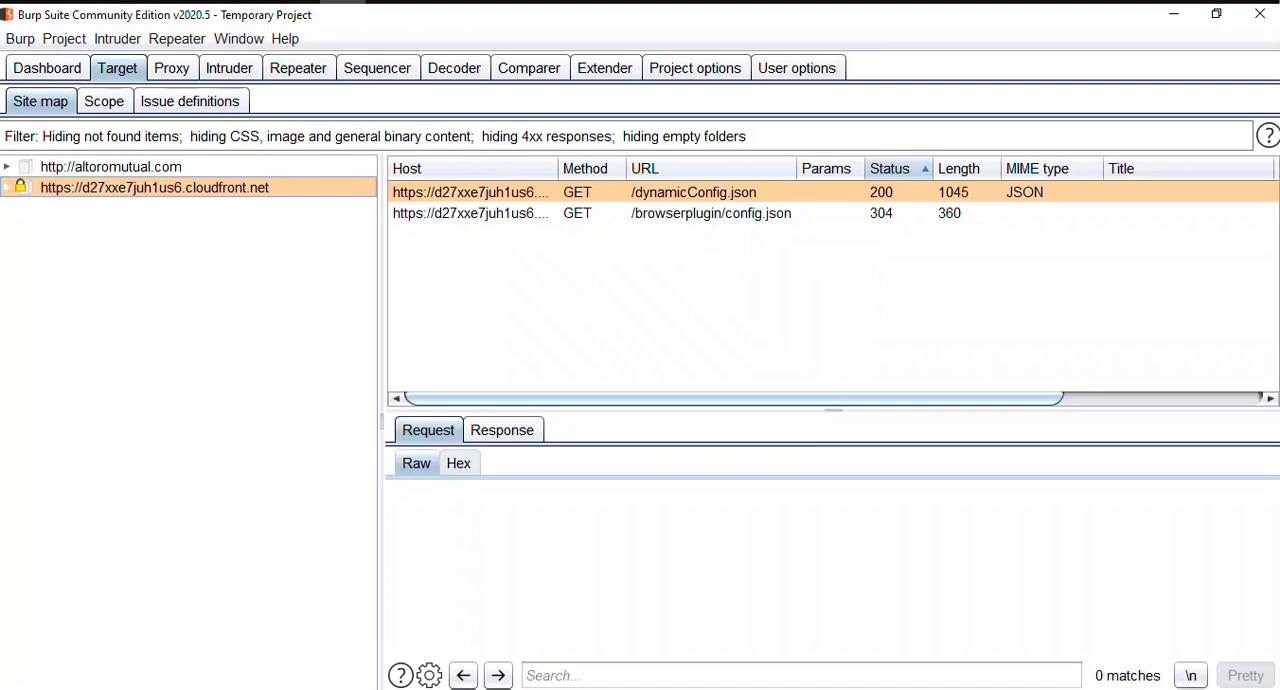
pyautogui.click(111, 167)
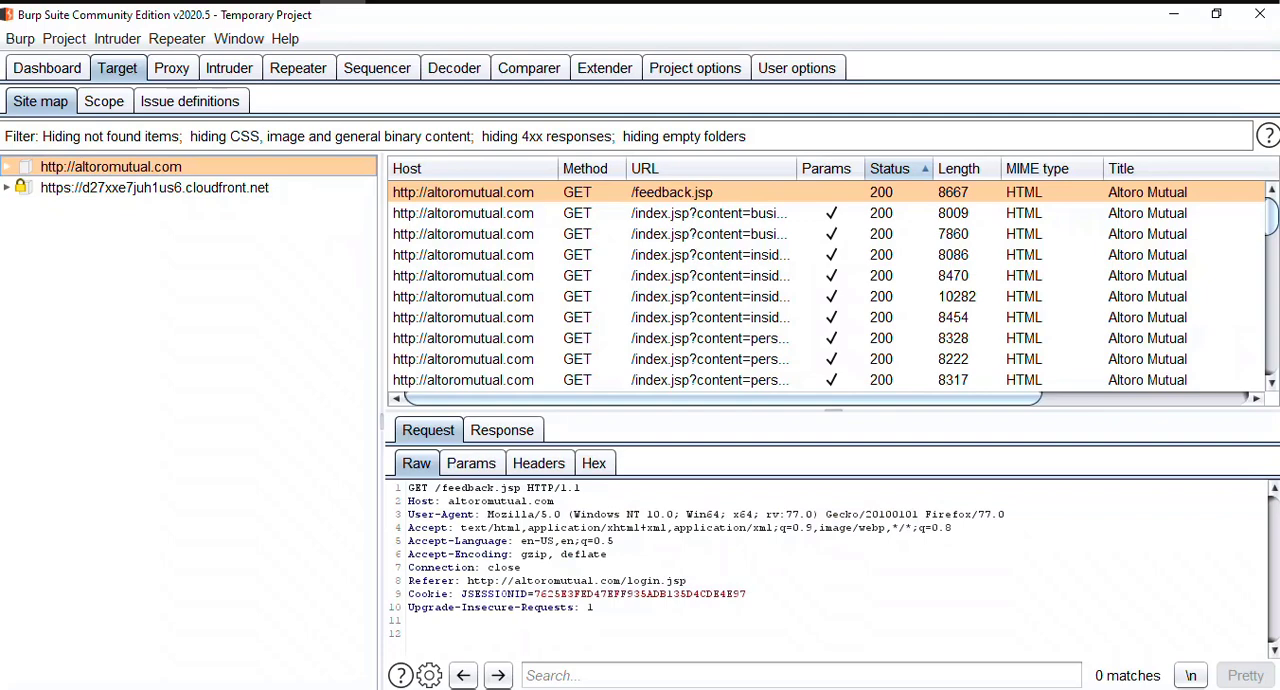
pyautogui.click(154, 188)
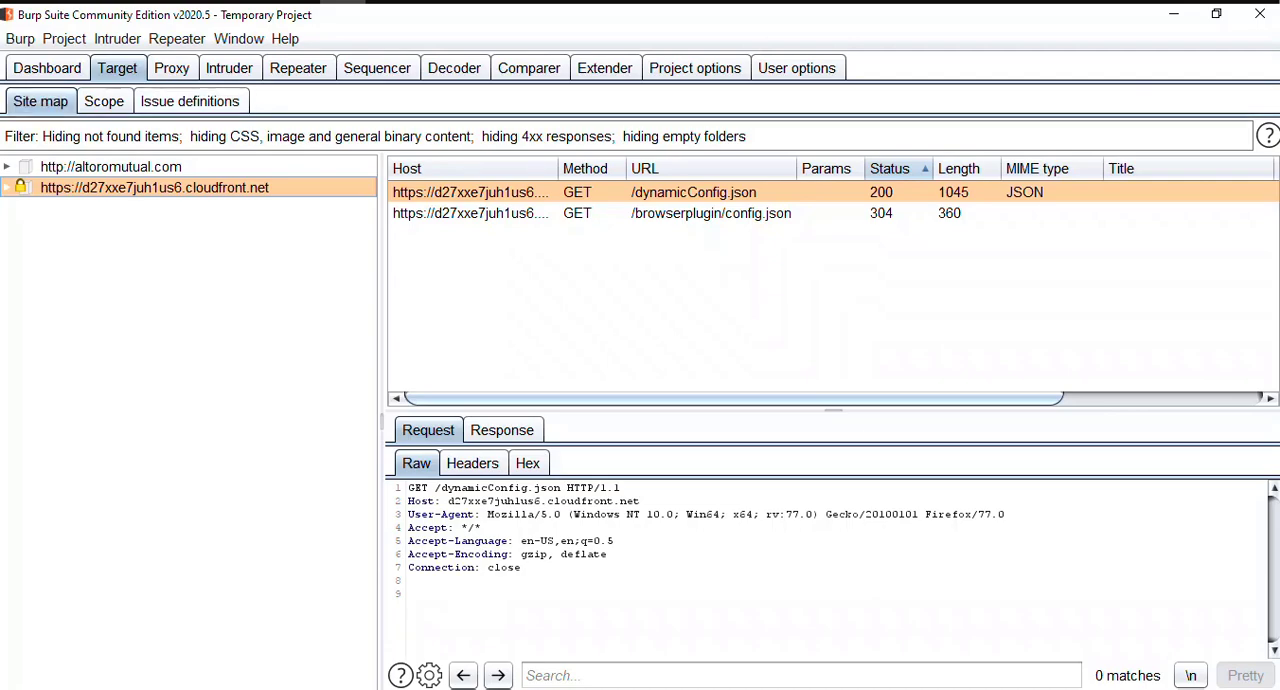
# Step: Open Burp Scanner's issue definitions and view the "SQL injection (second order)" entry
pyautogui.click(190, 101)
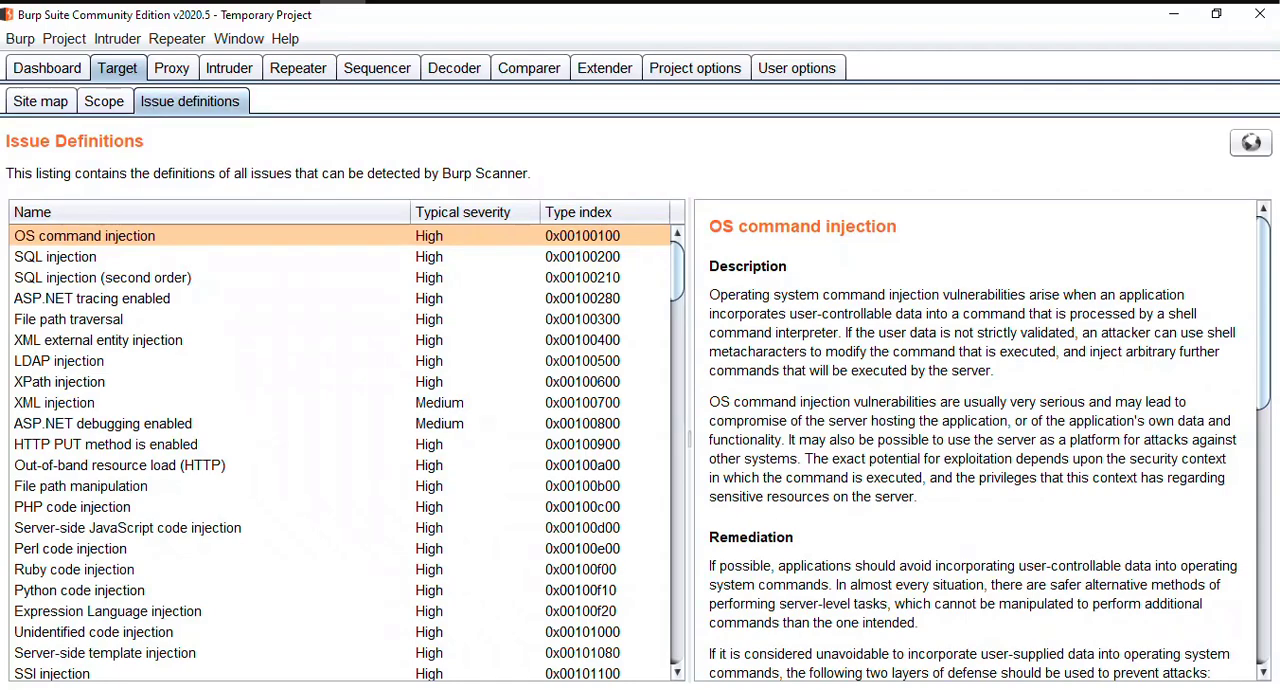
pyautogui.click(103, 278)
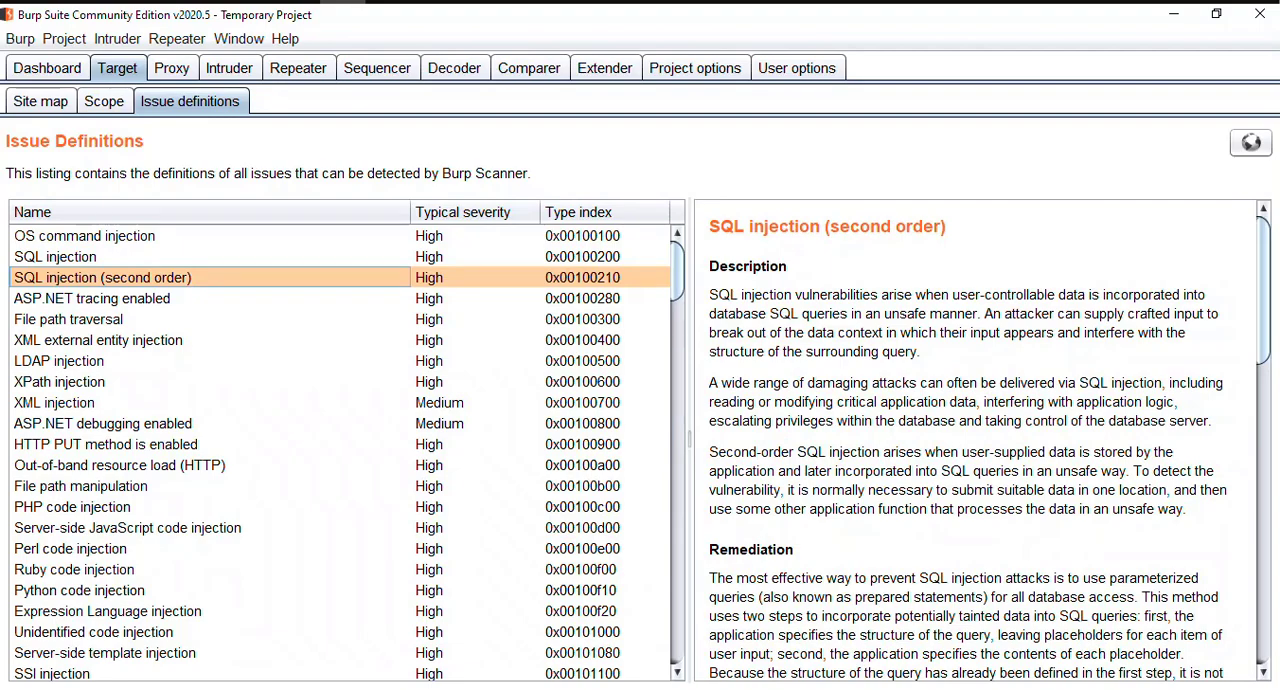
pyautogui.scroll(-12, 340, 450)
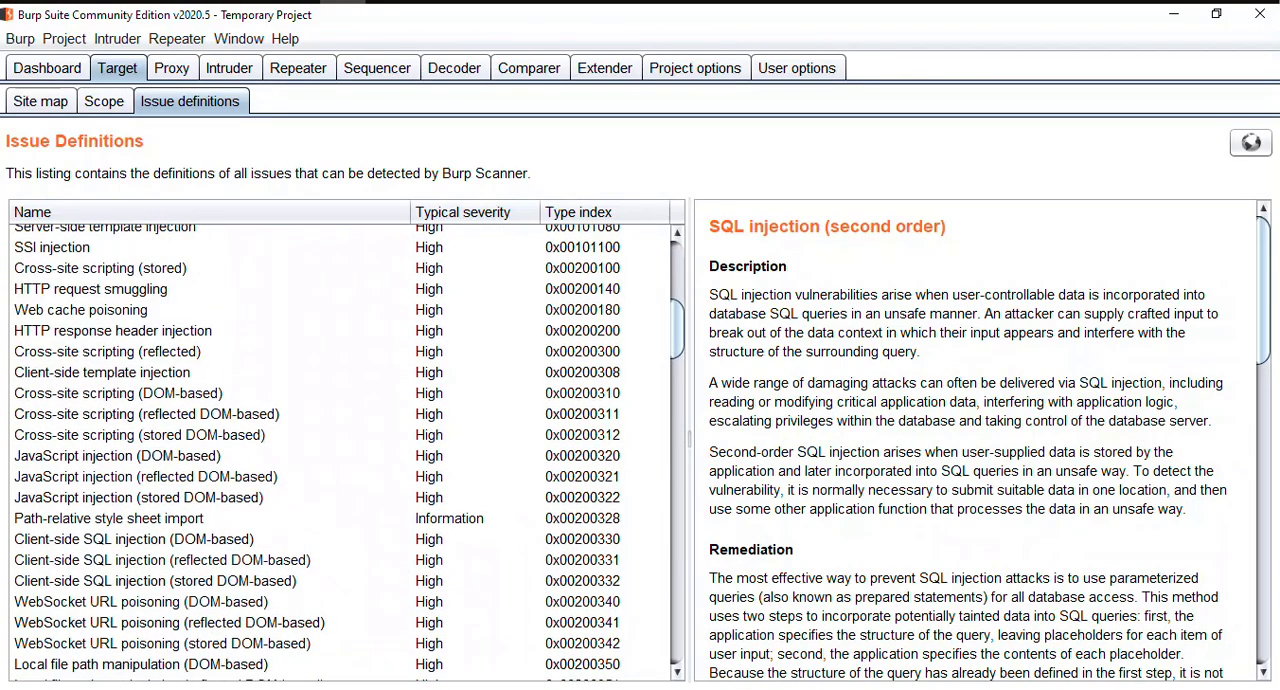
pyautogui.scroll(12, 340, 450)
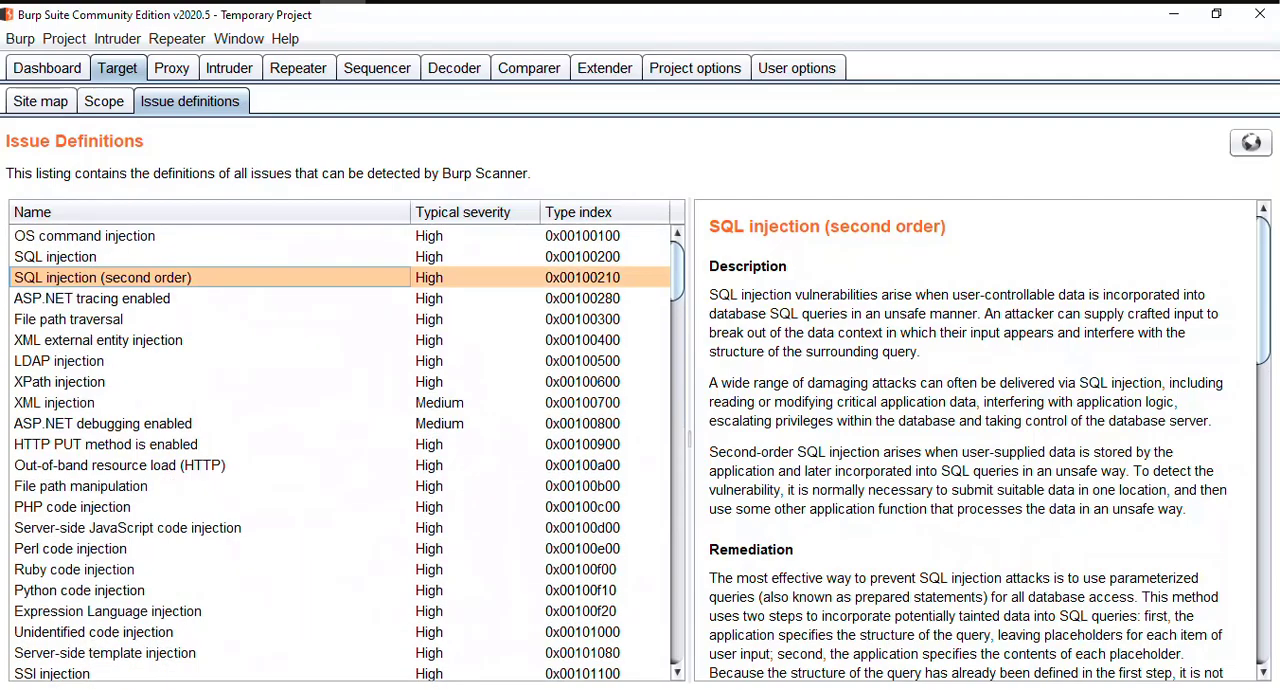
# Step: Go through the issue definitions list from the injection entries to the input transformation entries and back to Silverlight cross-domain policy
pyautogui.click(120, 320)
pyautogui.press('Down')
pyautogui.press('Down')
pyautogui.press('Down')
pyautogui.press('Down')
pyautogui.press('Down')
pyautogui.press('Down')
pyautogui.press('Down')
pyautogui.press('Down')
pyautogui.press('Down')
pyautogui.press('Down')
pyautogui.press('Down')
pyautogui.press('Down')
pyautogui.press('Down')
pyautogui.press('Down')
pyautogui.press('Down')
pyautogui.press('Down')
pyautogui.press('Down')
pyautogui.press('Down')
pyautogui.press('Down')
pyautogui.press('Down')
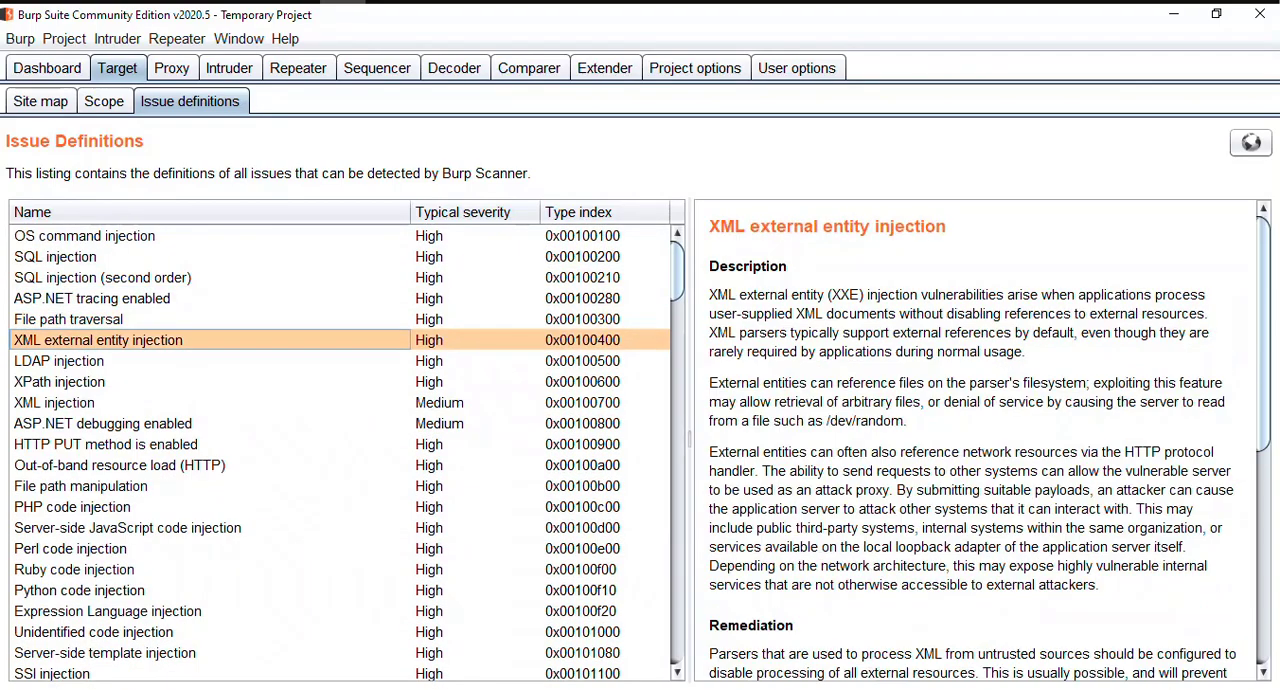
pyautogui.press('Down')
pyautogui.press('Down')
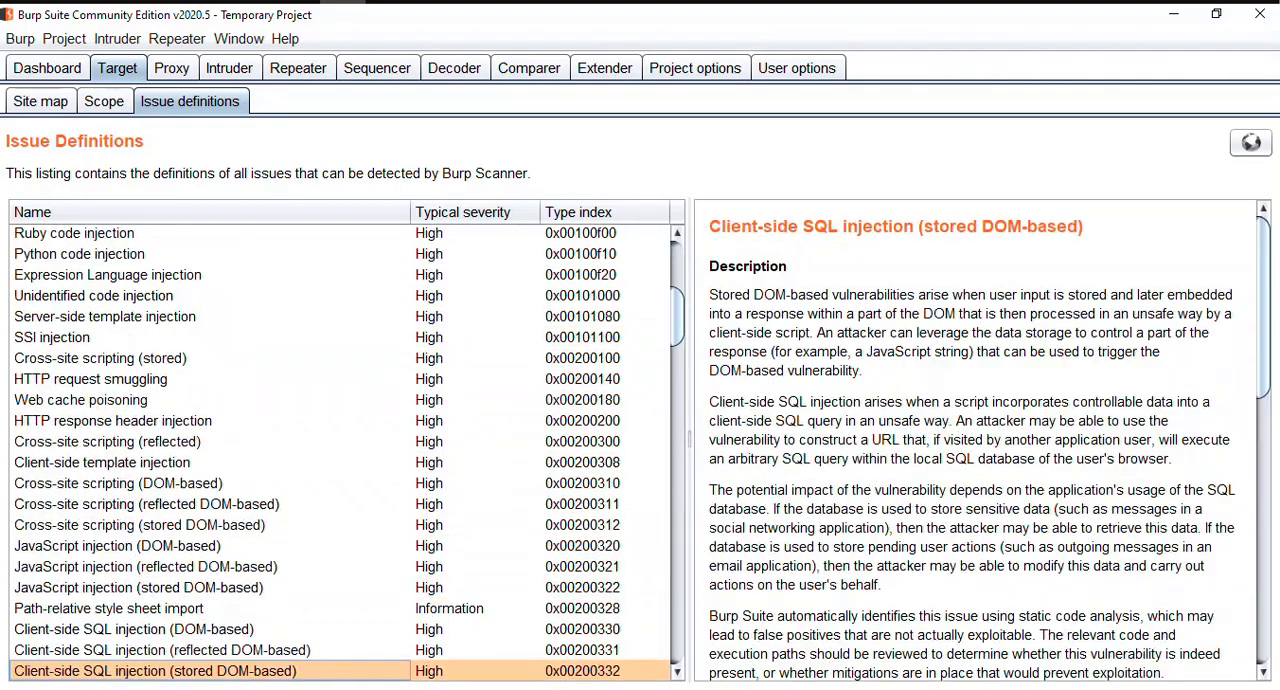
pyautogui.press('Down')
pyautogui.press('Down')
pyautogui.press('Down')
pyautogui.press('Down')
pyautogui.press('Down')
pyautogui.press('Down')
pyautogui.press('Down')
pyautogui.press('Down')
pyautogui.press('Down')
pyautogui.press('Down')
pyautogui.press('Down')
pyautogui.press('Down')
pyautogui.press('Down')
pyautogui.press('Down')
pyautogui.press('Down')
pyautogui.press('Down')
pyautogui.press('Down')
pyautogui.press('Down')
pyautogui.press('Down')
pyautogui.press('Down')
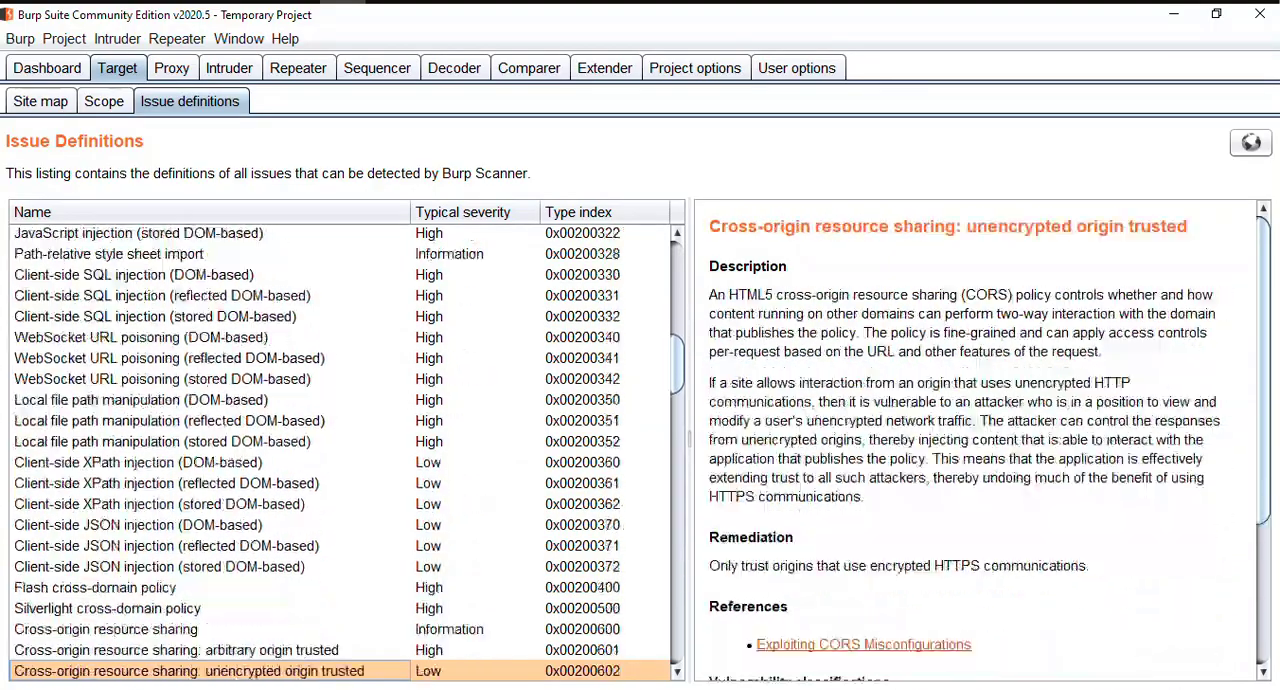
pyautogui.press('Down')
pyautogui.press('Down')
pyautogui.press('Down')
pyautogui.press('Down')
pyautogui.press('Down')
pyautogui.press('Down')
pyautogui.press('Down')
pyautogui.press('Down')
pyautogui.press('Down')
pyautogui.press('Down')
pyautogui.press('Down')
pyautogui.press('Down')
pyautogui.press('Down')
pyautogui.press('Down')
pyautogui.press('Down')
pyautogui.press('Up')
pyautogui.press('Up')
pyautogui.press('Up')
pyautogui.press('Up')
pyautogui.press('Up')
pyautogui.press('Up')
pyautogui.press('Up')
pyautogui.press('Up')
pyautogui.press('Up')
pyautogui.press('Up')
pyautogui.press('Up')
pyautogui.press('Up')
pyautogui.press('Up')
pyautogui.press('Up')
pyautogui.press('Up')
pyautogui.press('Up')
pyautogui.press('Up')
pyautogui.press('Up')
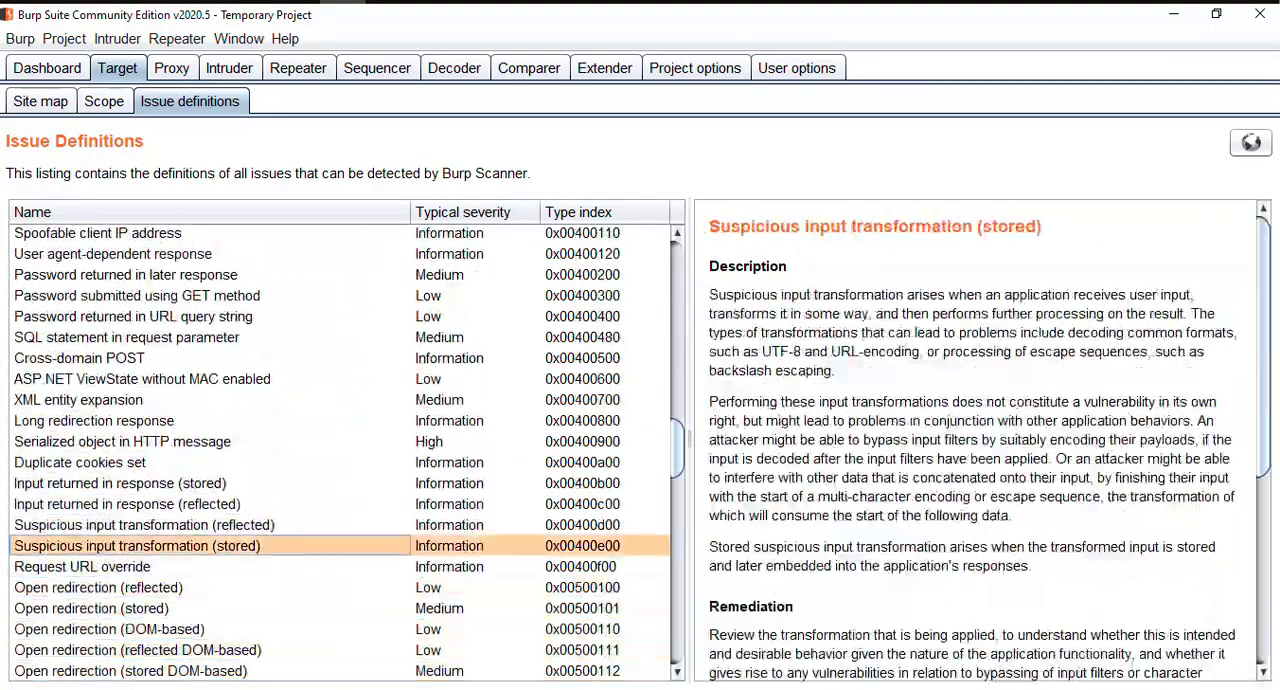
pyautogui.press('Up')
pyautogui.press('Up')
pyautogui.press('Up')
pyautogui.press('Up')
pyautogui.press('Up')
pyautogui.press('Up')
pyautogui.press('Up')
pyautogui.press('Up')
pyautogui.press('Up')
pyautogui.press('Up')
pyautogui.press('Up')
pyautogui.press('Up')
pyautogui.press('Up')
pyautogui.press('Up')
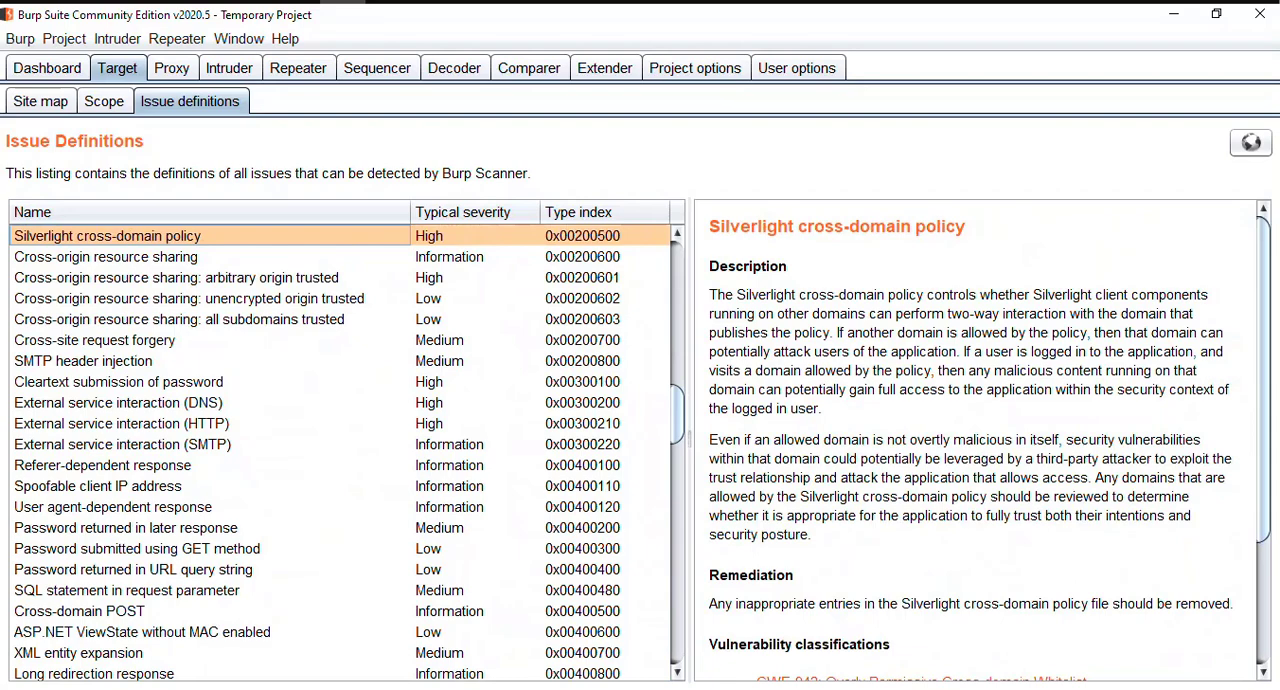
# Step: Read the full "Cross-origin resource sharing: unencrypted origin trusted" definition, then return to the site map
pyautogui.click(605, 298)
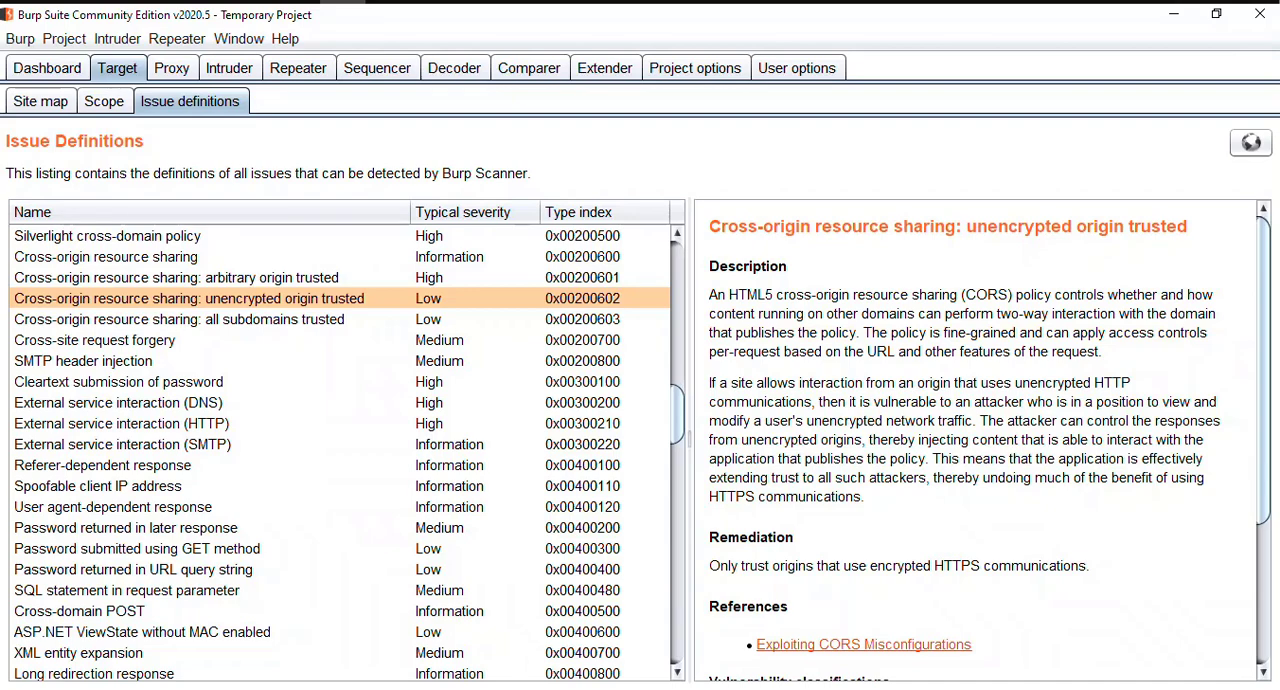
pyautogui.scroll(-3, 965, 440)
pyautogui.scroll(-2, 965, 425)
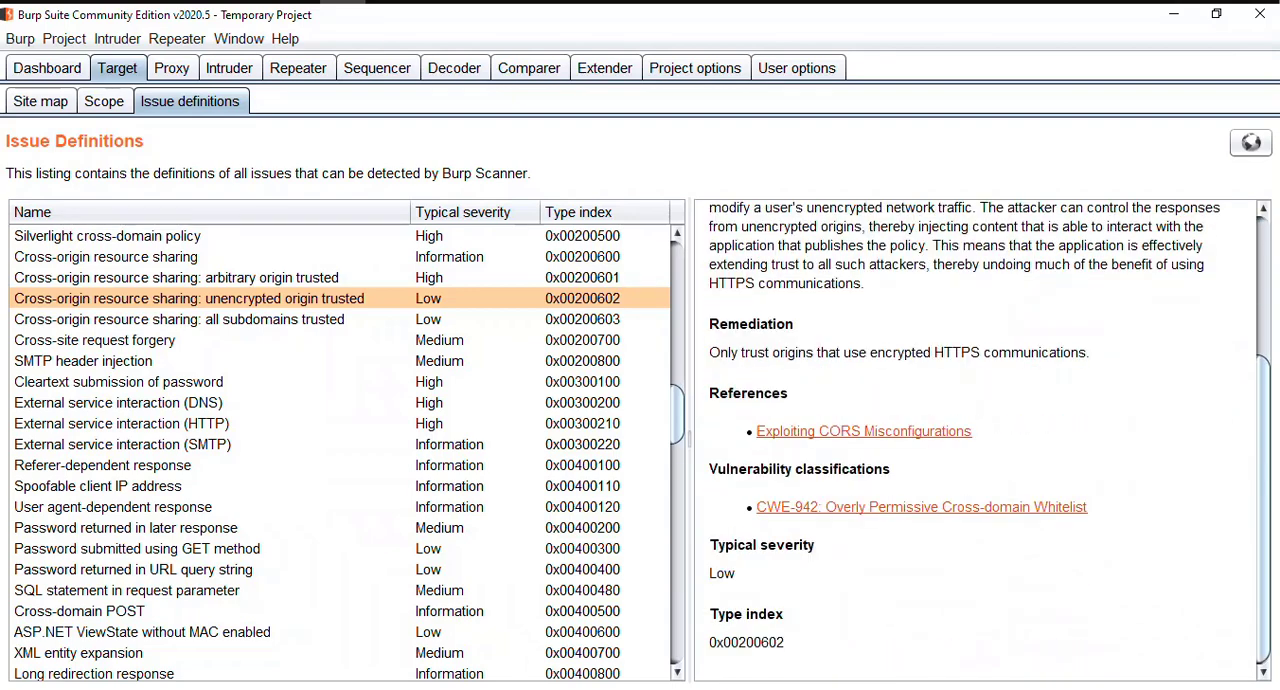
pyautogui.scroll(5, 975, 435)
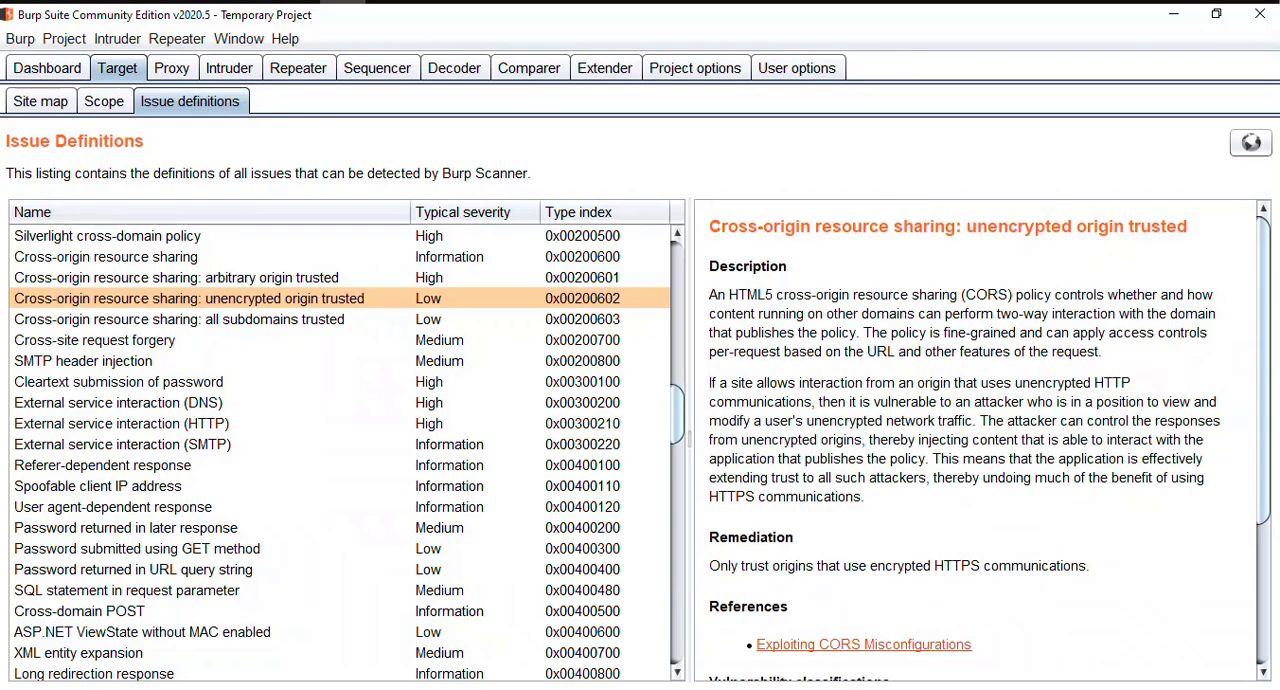
pyautogui.click(40, 101)
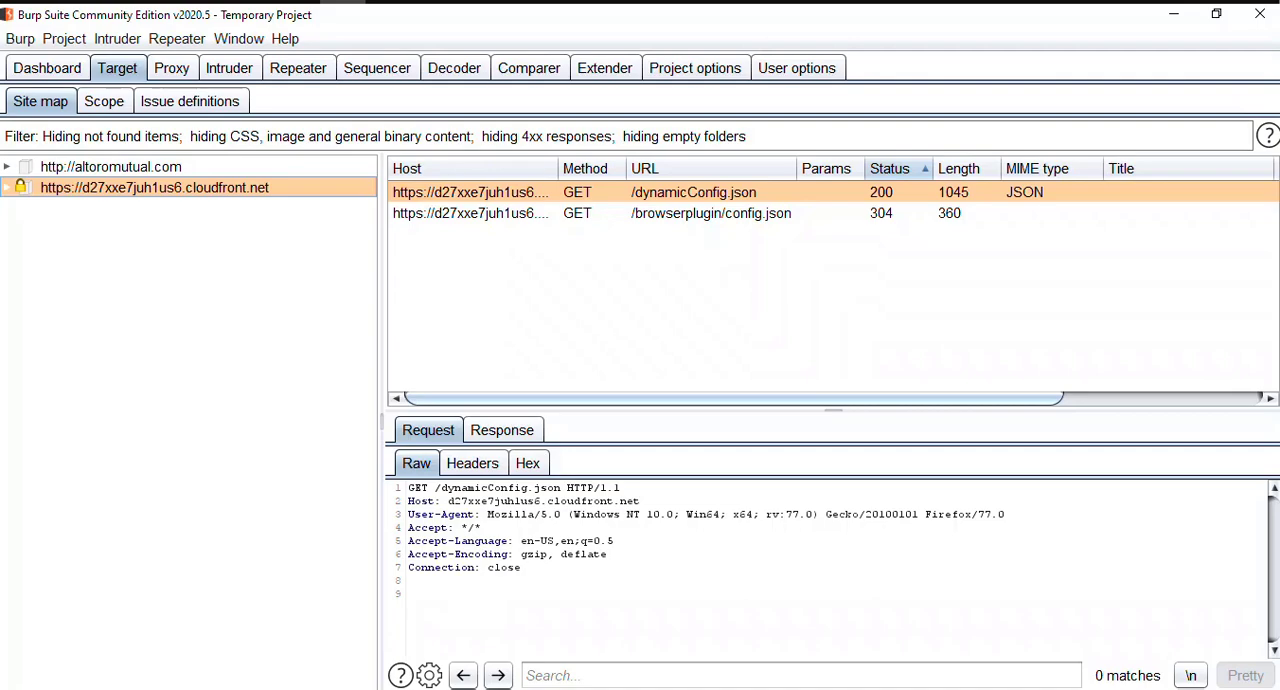
# Step: Switch to Firefox and load google.com in a new browser tab
pyautogui.hotkey('alt', 'Tab')
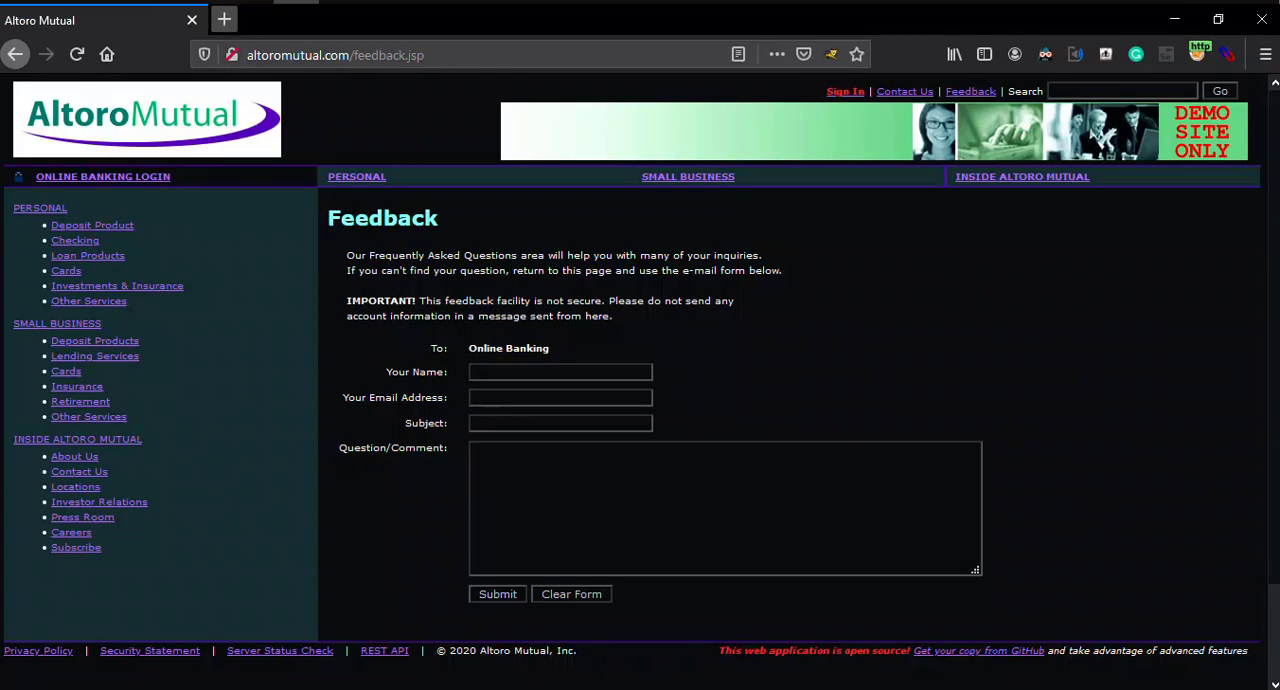
pyautogui.click(224, 19)
pyautogui.write('google.com')
pyautogui.press('Return')
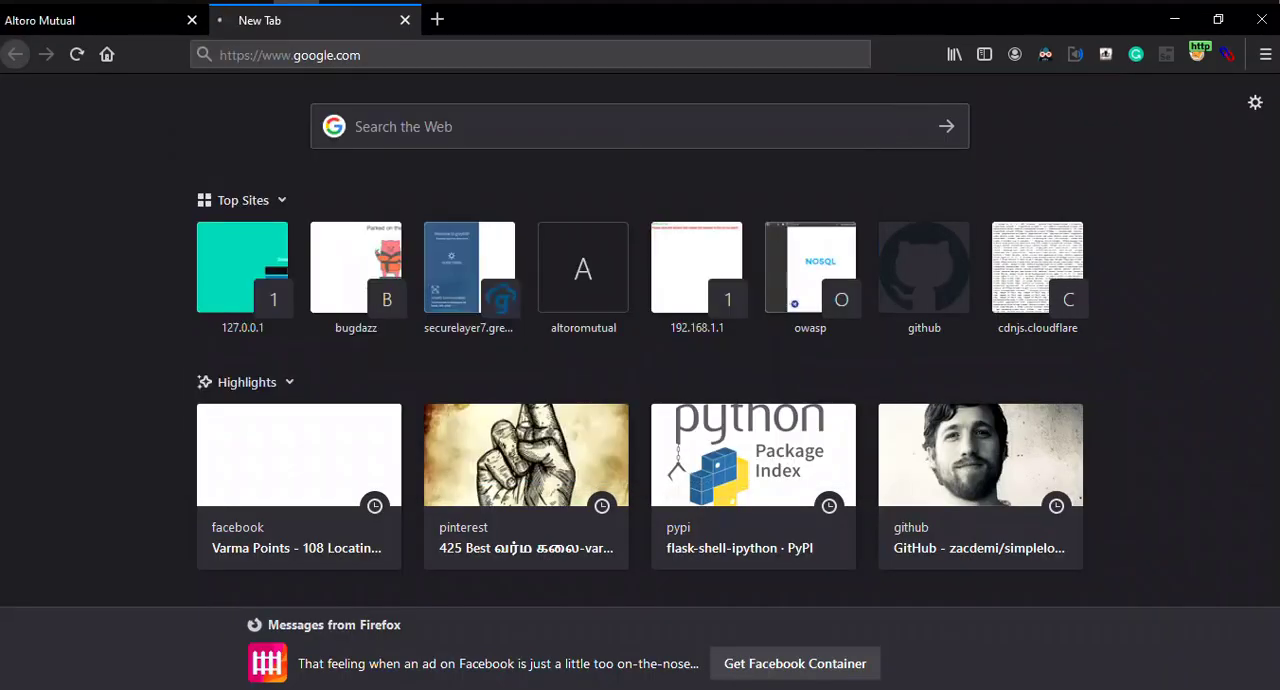
pyautogui.hotkey('alt', 'Tab')
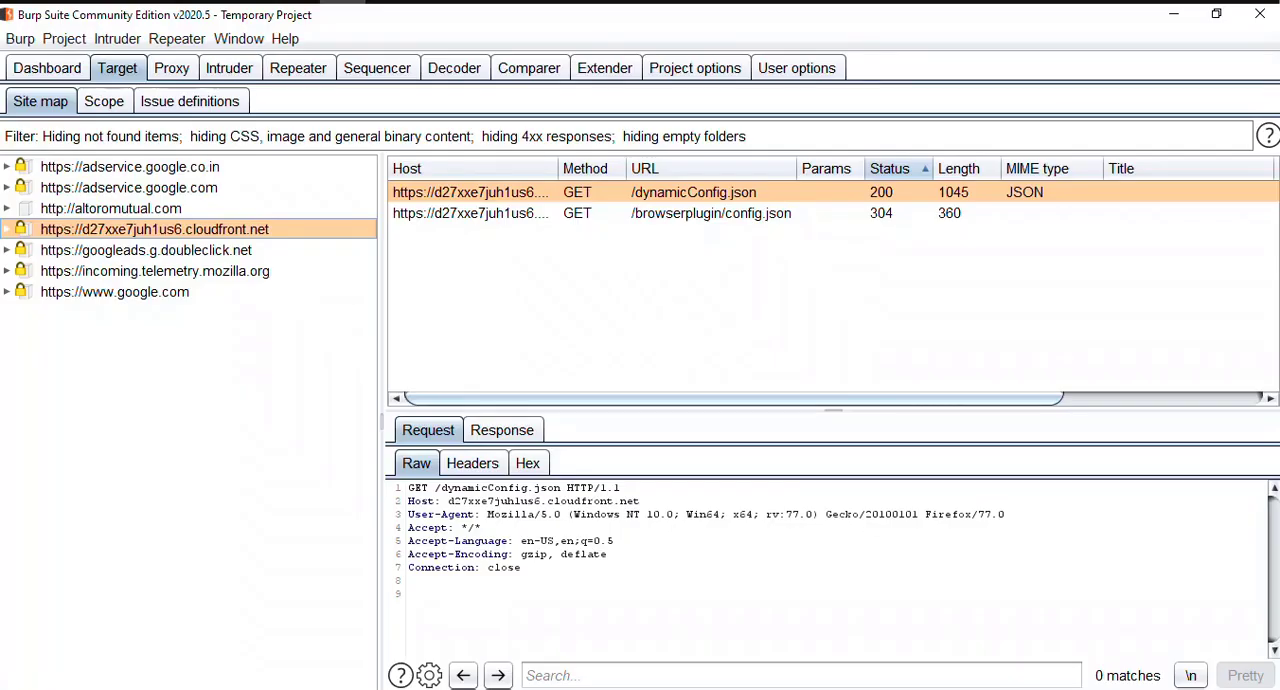
pyautogui.press('Down')
pyautogui.press('Down')
pyautogui.press('Down')
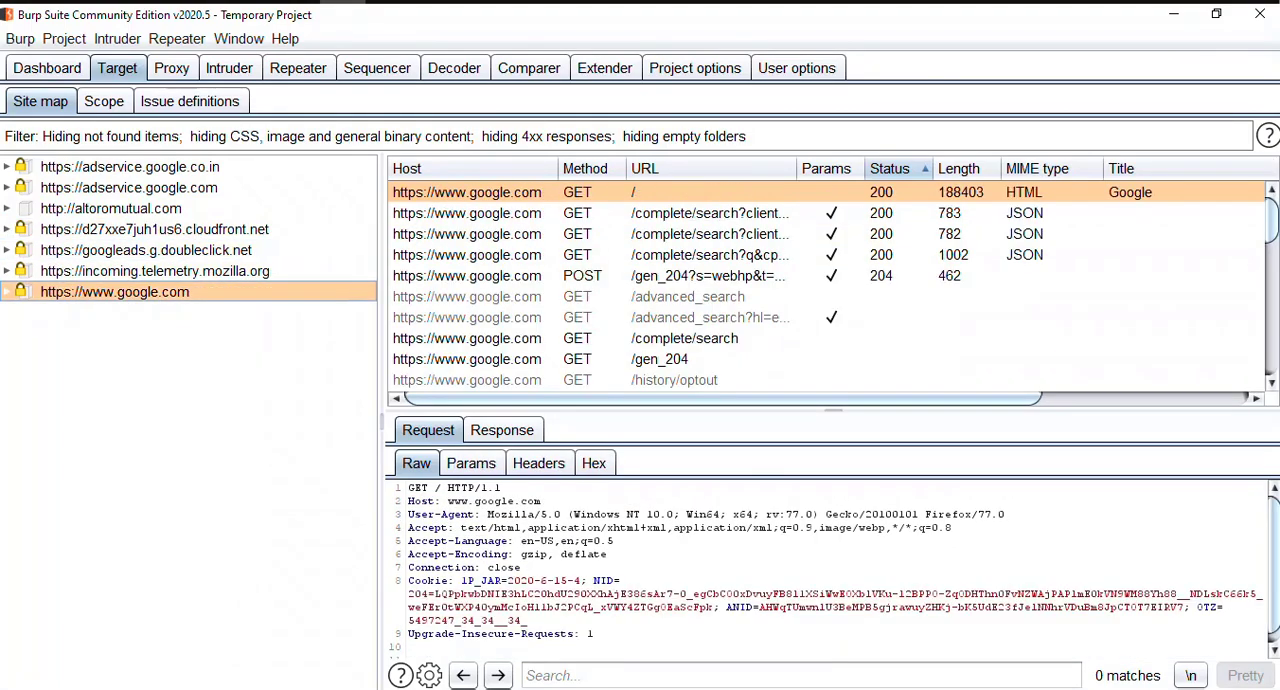
pyautogui.press('Up')
pyautogui.press('Up')
pyautogui.press('Up')
pyautogui.press('Up')
pyautogui.press('Up')
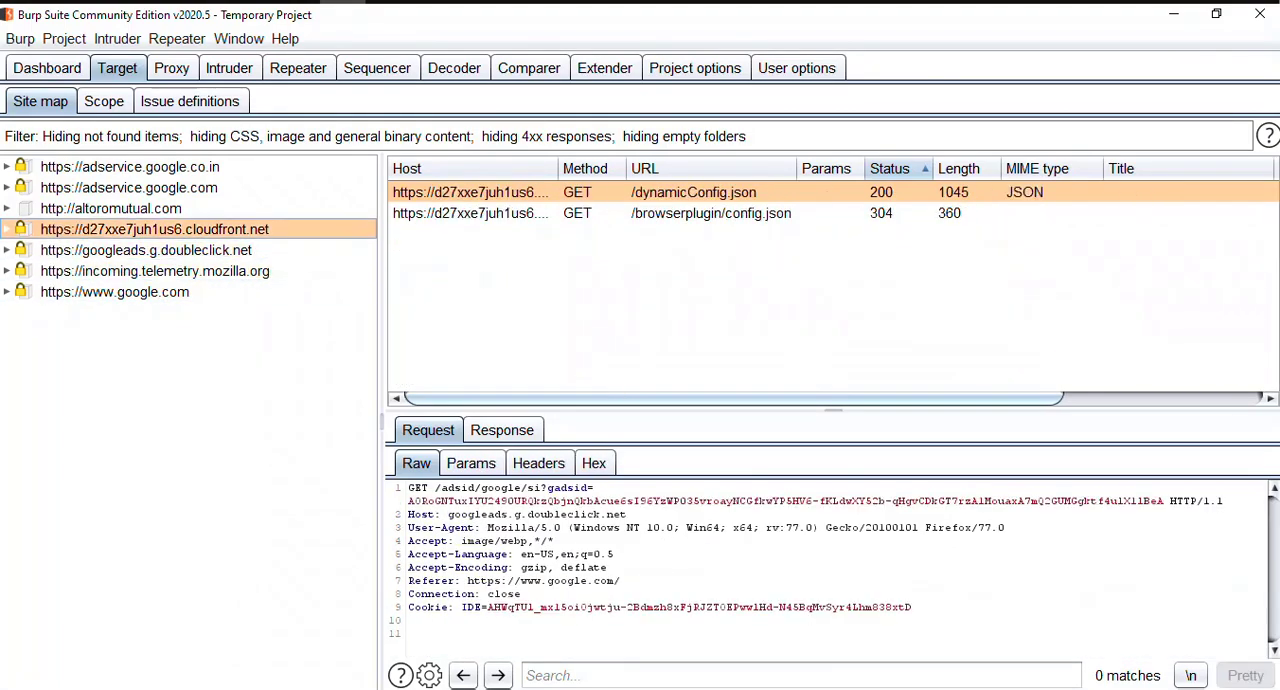
pyautogui.press('Down')
pyautogui.press('Down')
pyautogui.press('Down')
pyautogui.press('Down')
pyautogui.press('Down')
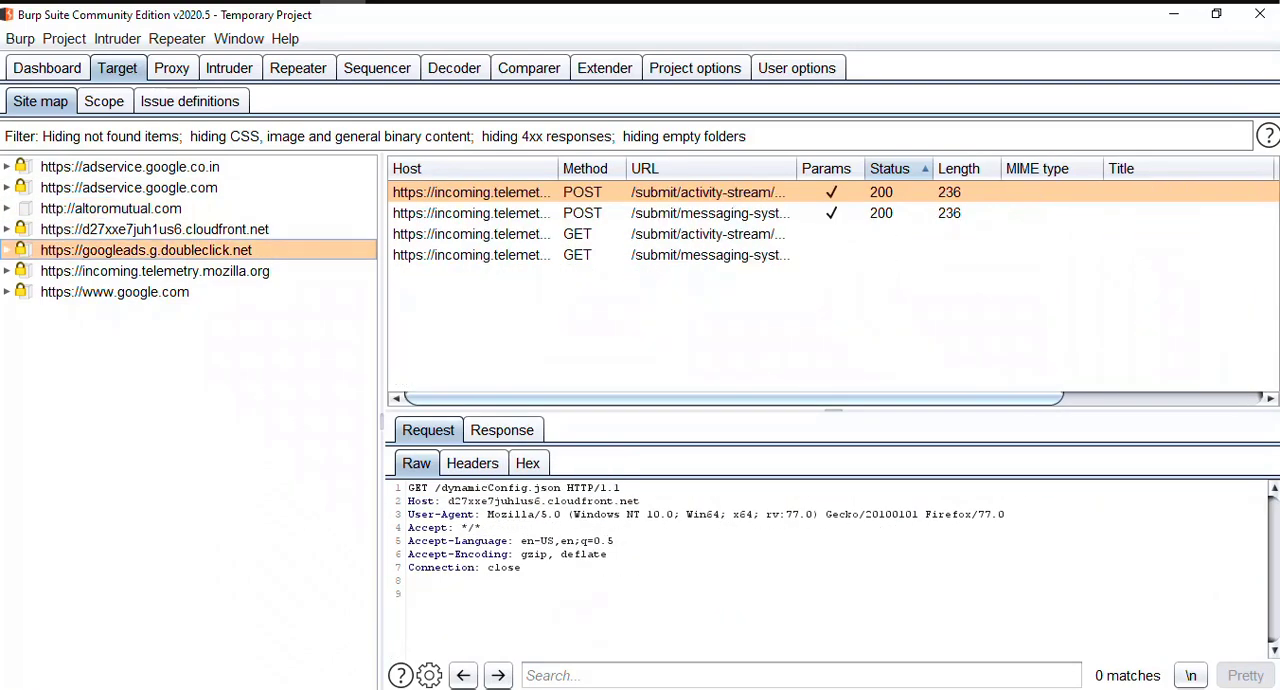
# Step: View the requests of the adservice.google.com host and those of adservice.google.co.in in the site map
pyautogui.press('Up')
pyautogui.press('Up')
pyautogui.press('Up')
pyautogui.press('Up')
pyautogui.press('Up')
pyautogui.press('Up')
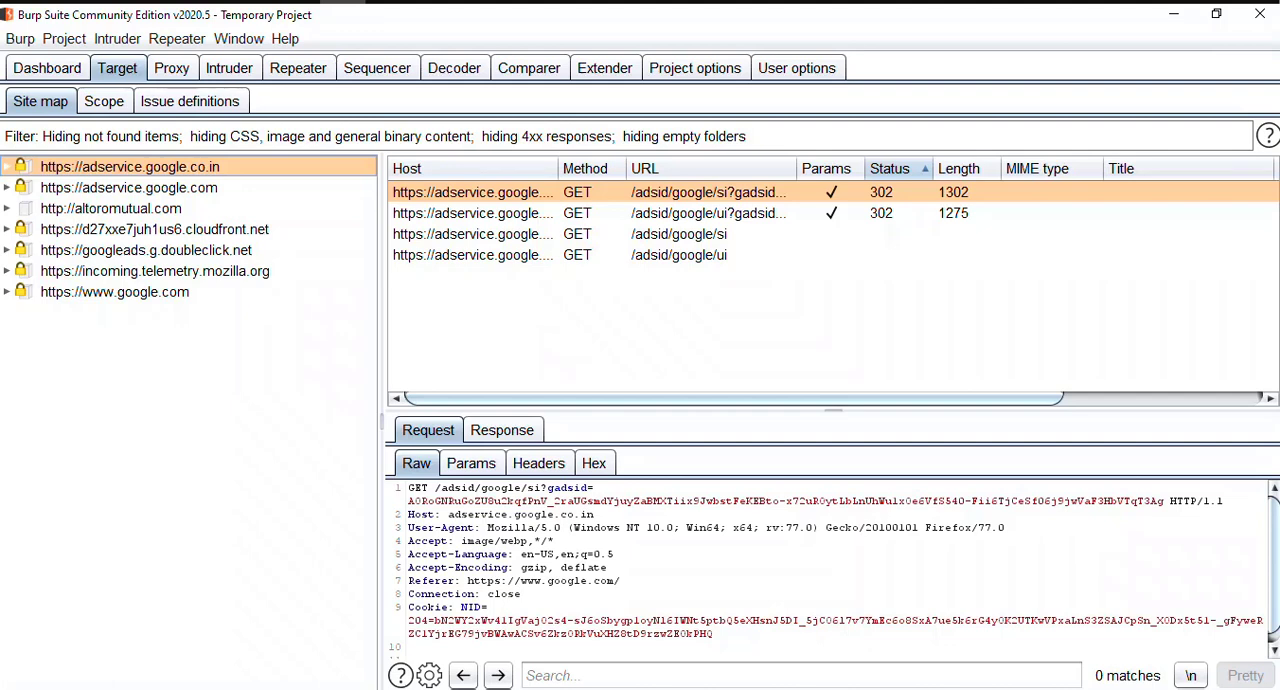
pyautogui.click(129, 188)
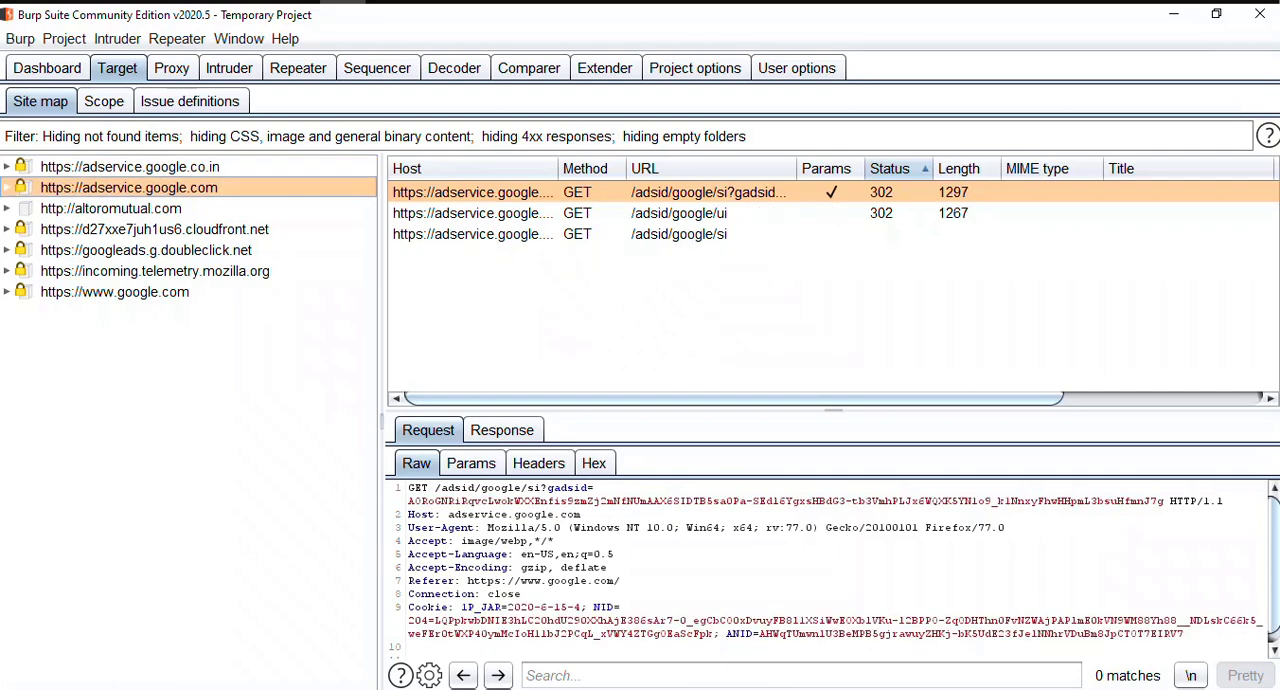
pyautogui.click(129, 167)
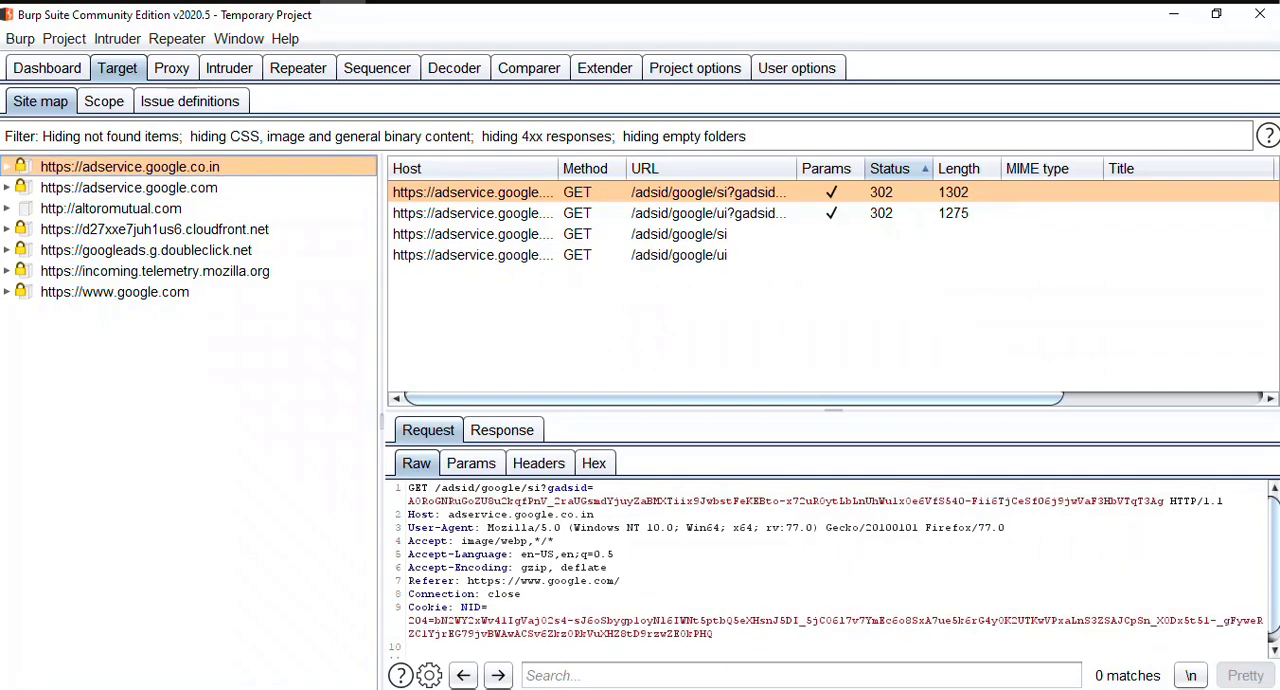
# Step: Expand adservice.google.co.in through adsid, google and si, and view the gadsid request
pyautogui.click(7, 167)
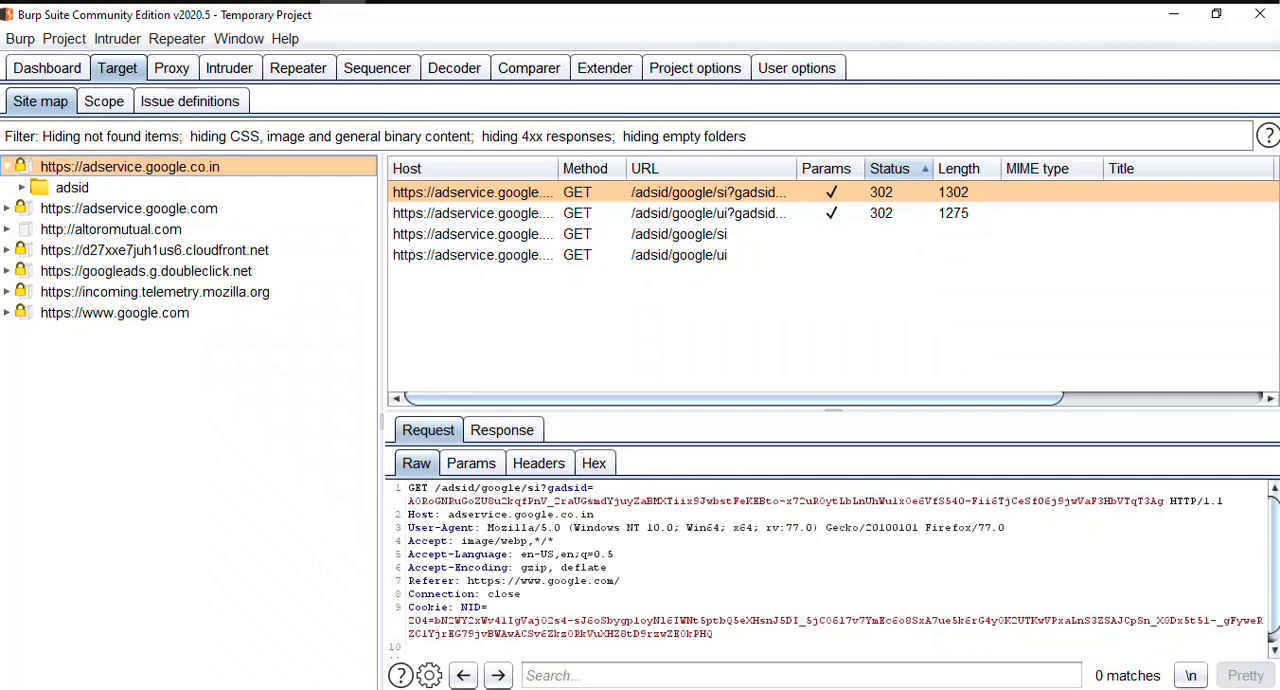
pyautogui.press('Down')
pyautogui.press('Right')
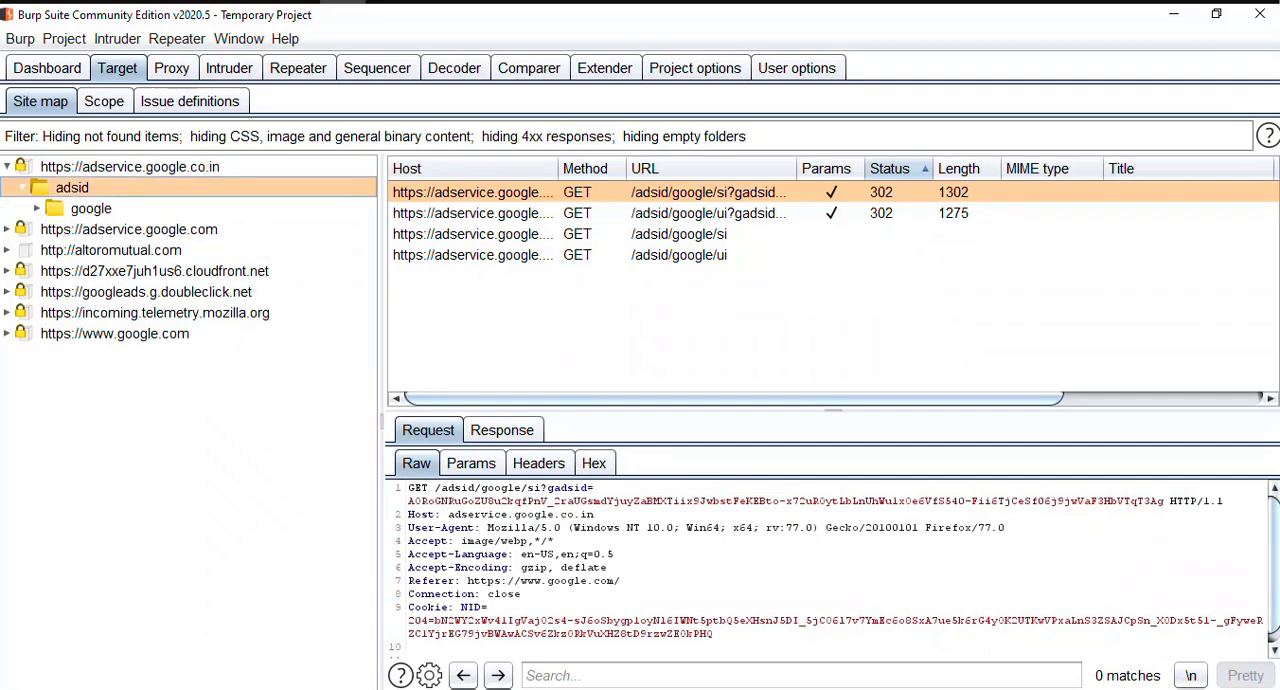
pyautogui.press('Down')
pyautogui.press('Right')
pyautogui.press('Down')
pyautogui.press('Right')
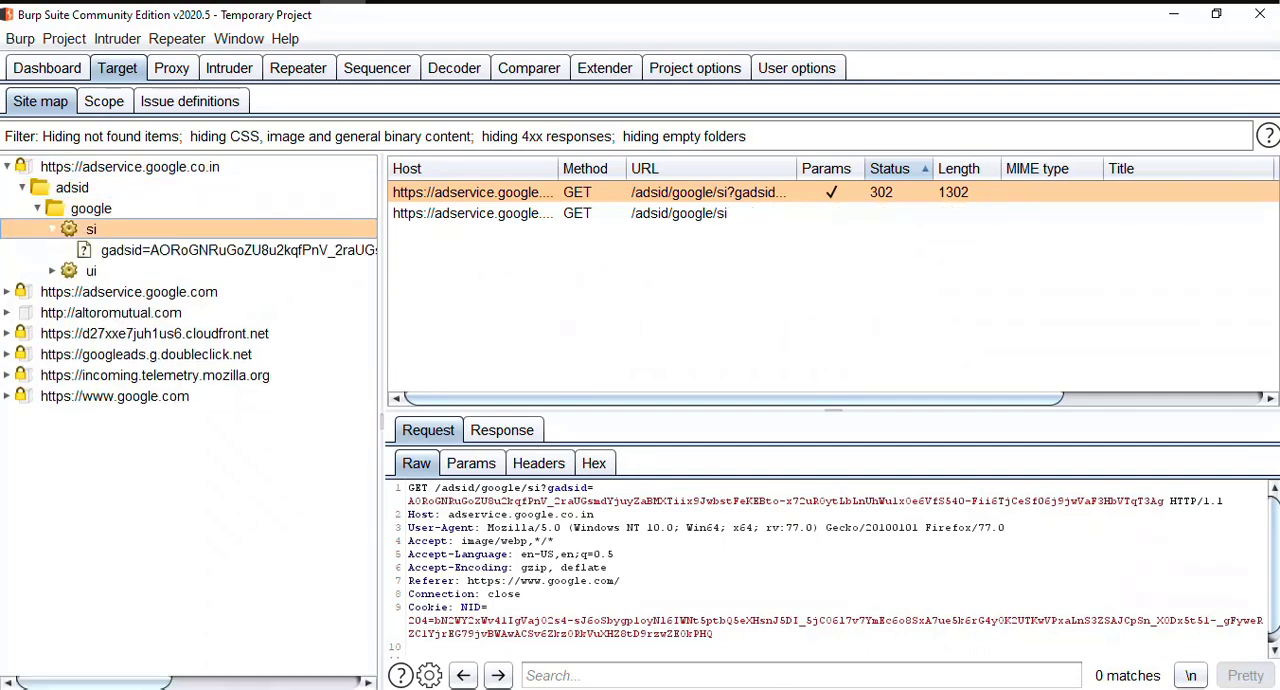
pyautogui.press('Down')
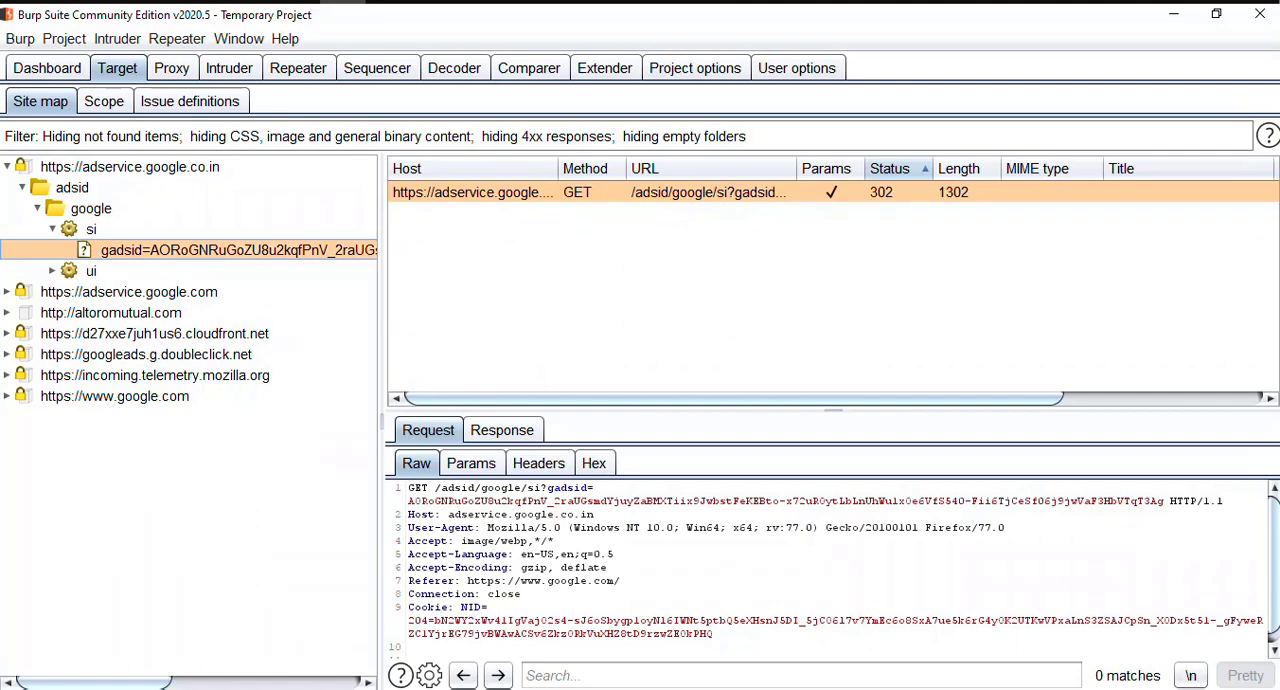
# Step: Collapse the adservice.google.co.in tree back to its host entry
pyautogui.press('Up')
pyautogui.press('Up')
pyautogui.press('Up')
pyautogui.press('Up')
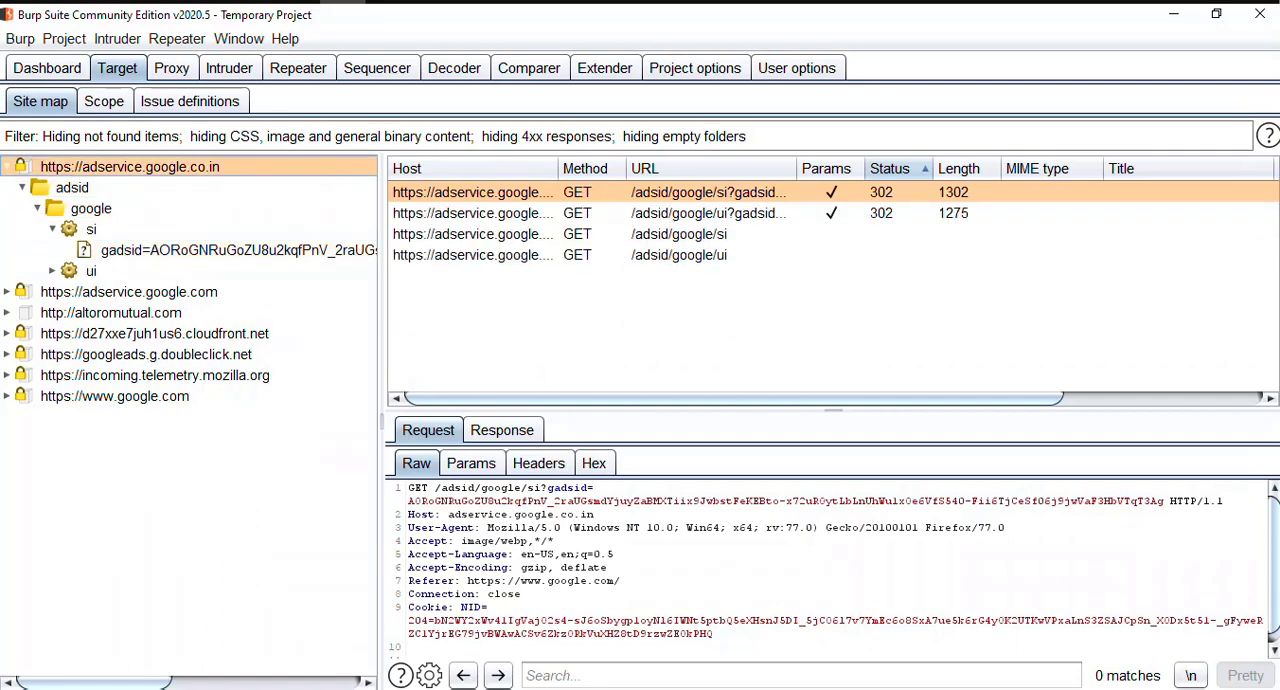
pyautogui.press('Down')
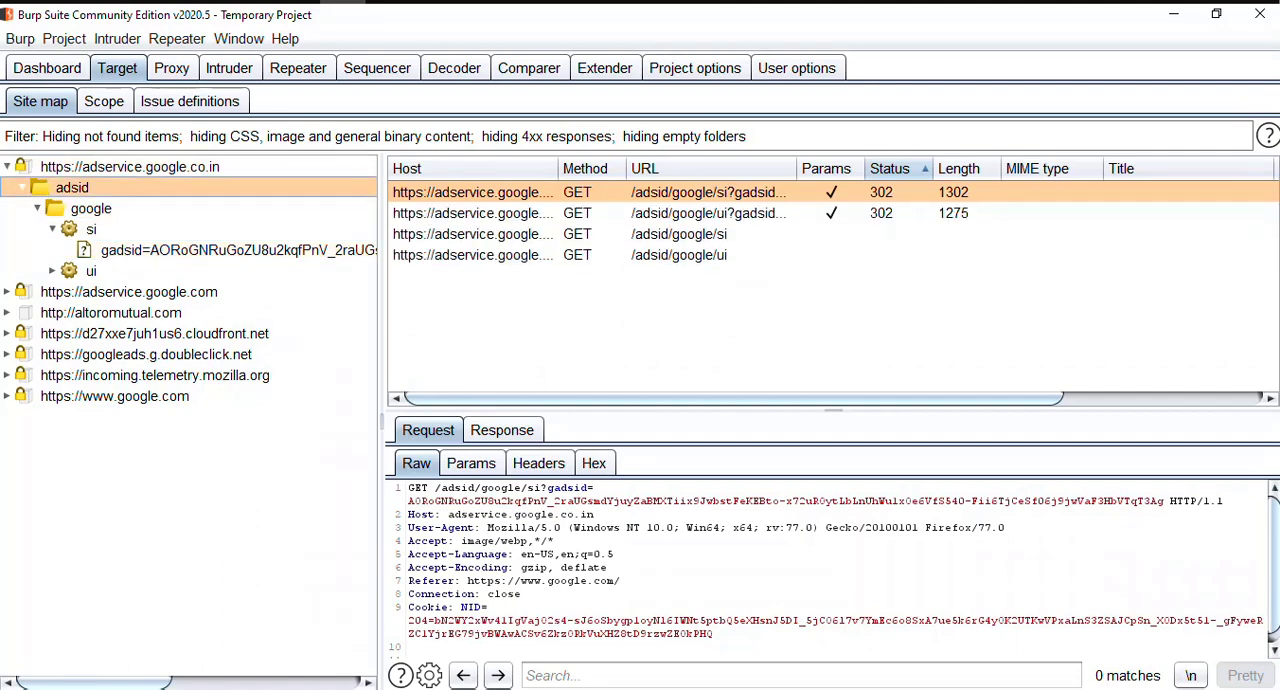
pyautogui.press('Left')
pyautogui.press('Left')
pyautogui.press('Left')
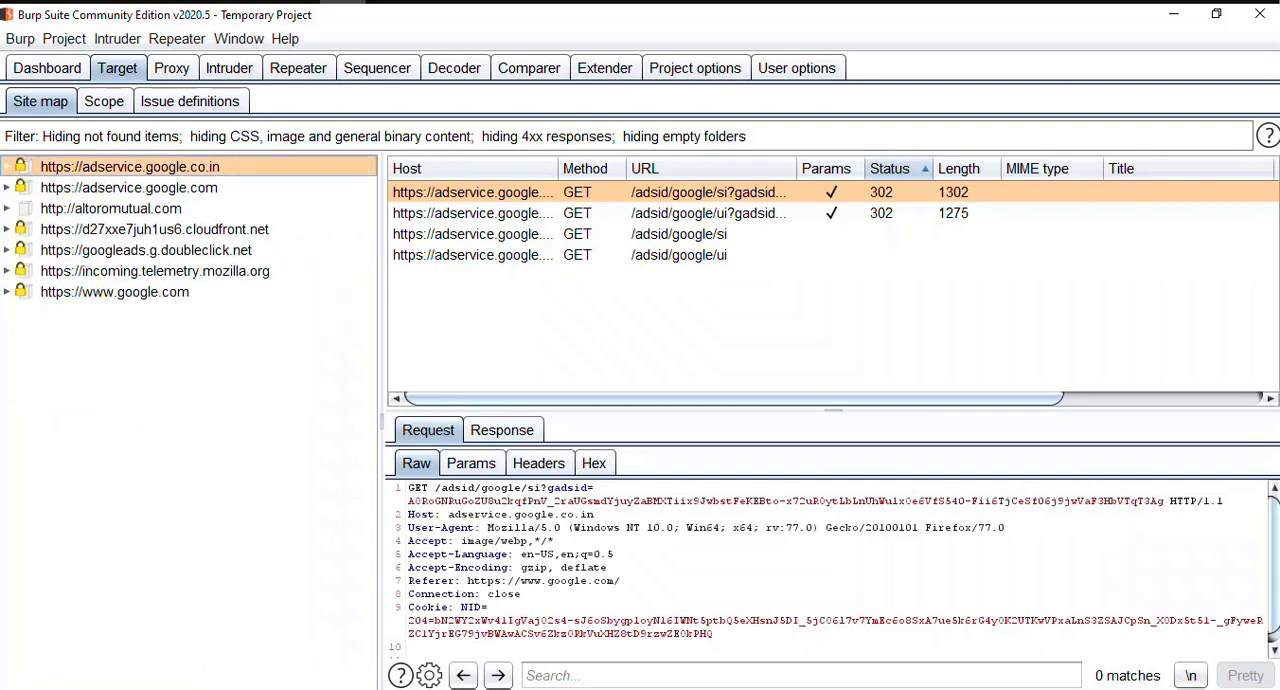
# Step: Look over the contents of altoromutual.com, collapse it and return to the adservice.google.co.in host
pyautogui.press('Down')
pyautogui.press('Down')
pyautogui.press('Down')
pyautogui.press('Up')
pyautogui.press('Right')
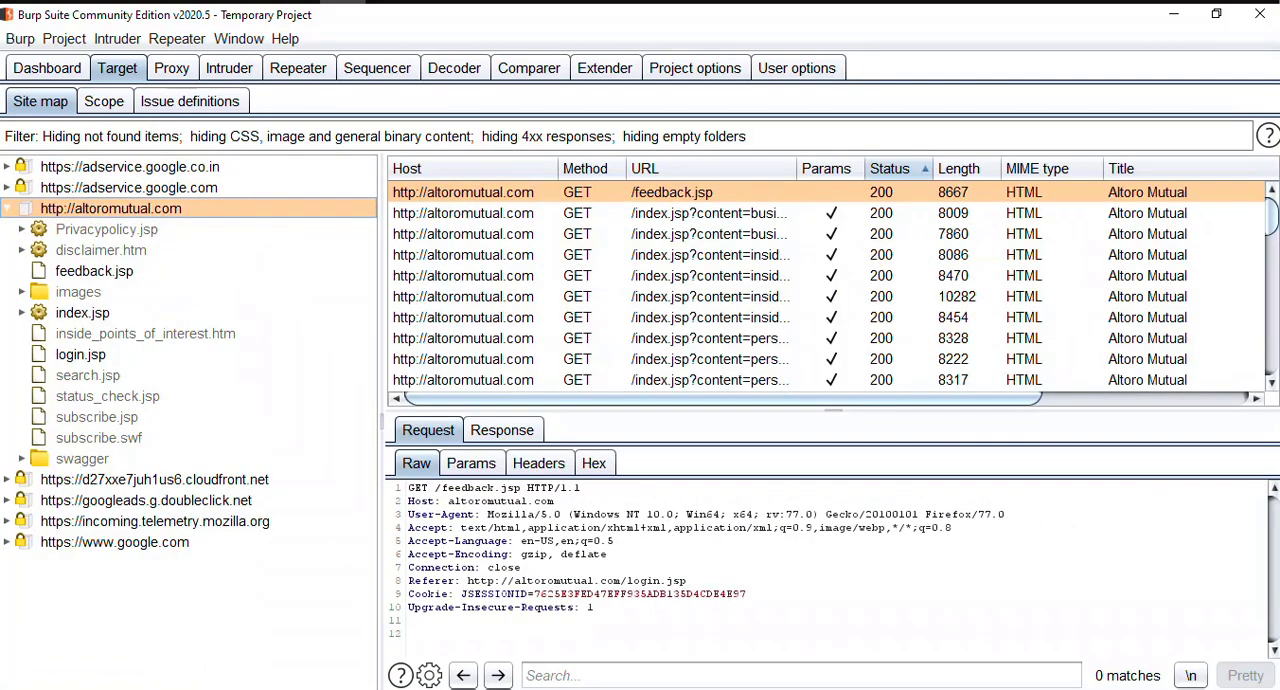
pyautogui.press('Left')
pyautogui.press('Down')
pyautogui.press('Right')
pyautogui.press('Left')
pyautogui.press('Up')
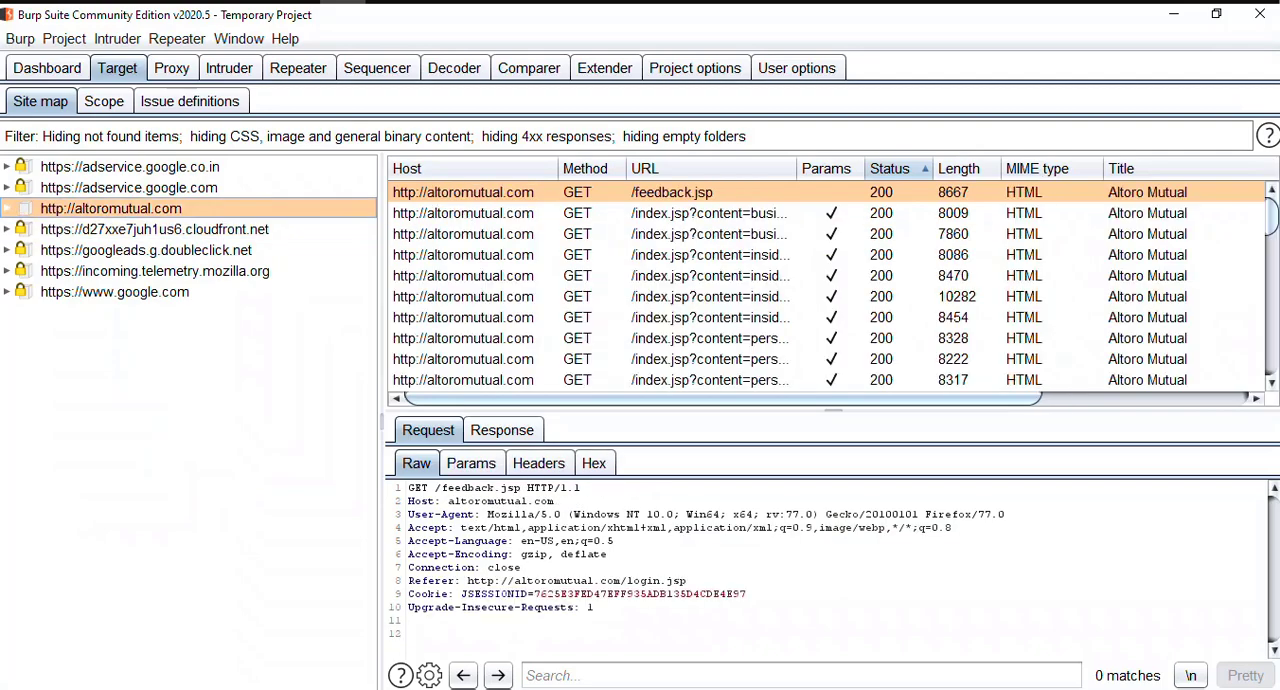
pyautogui.press('Up')
pyautogui.press('Up')
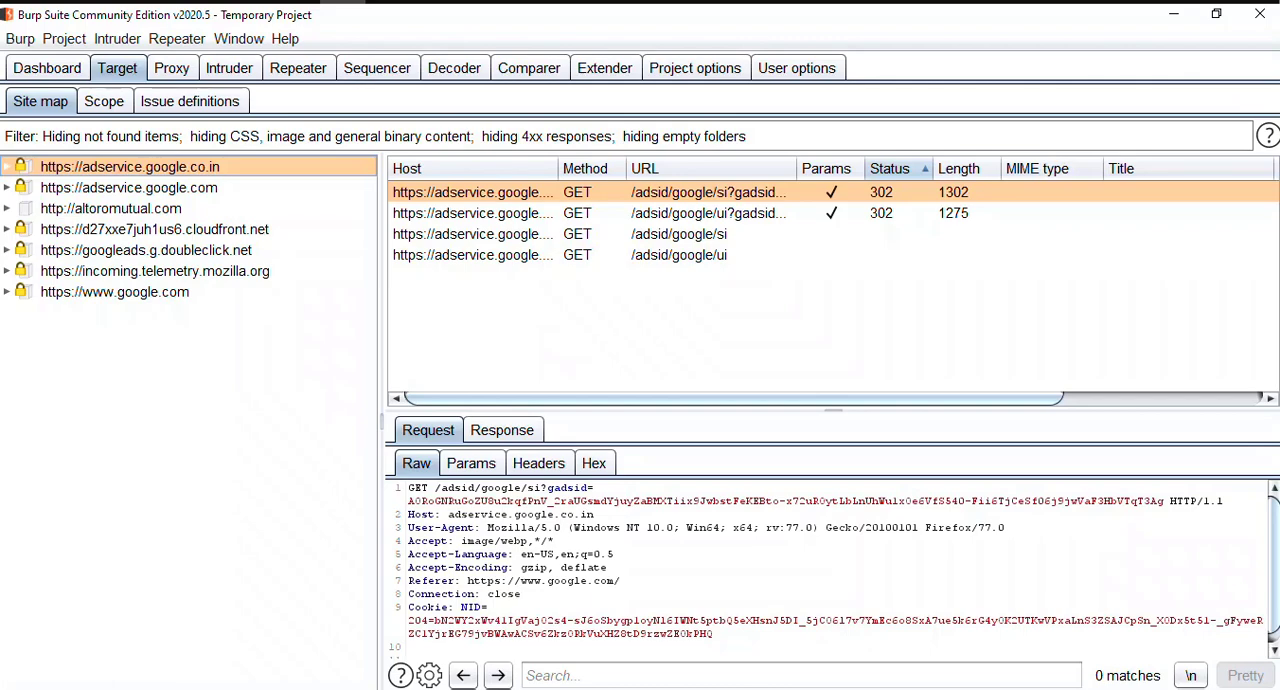
pyautogui.press('Down')
pyautogui.press('Down')
pyautogui.press('Down')
pyautogui.press('Up')
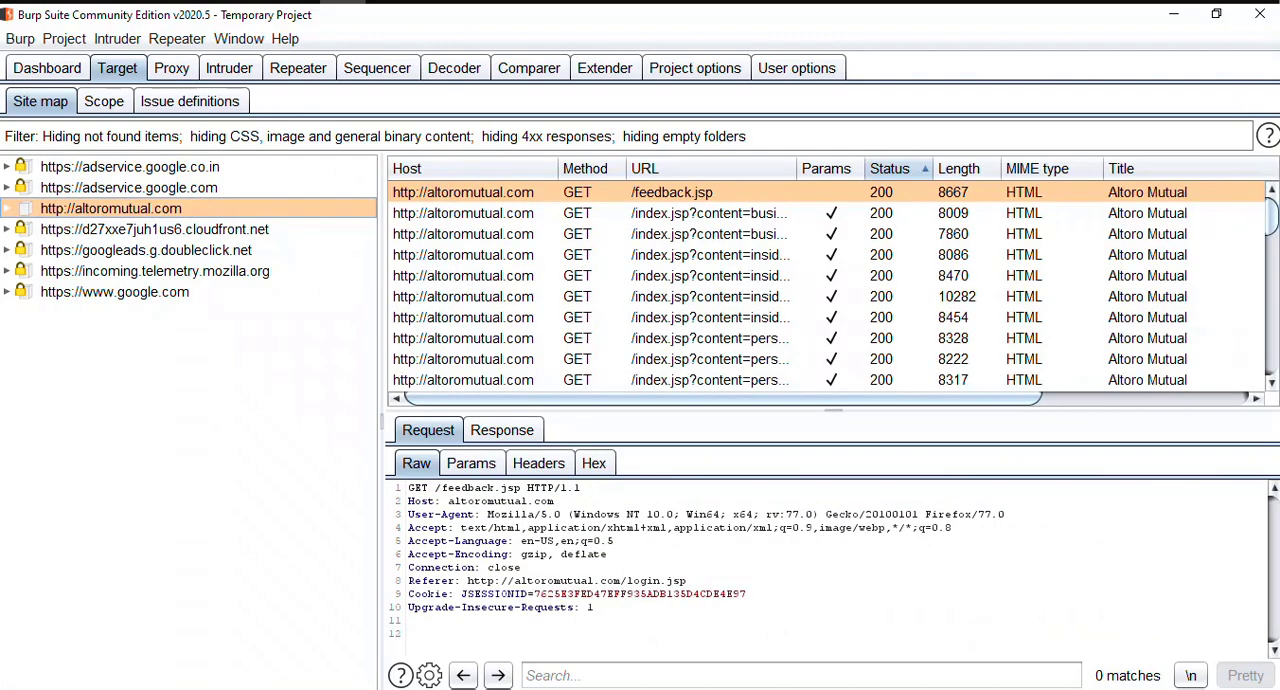
pyautogui.press('Right')
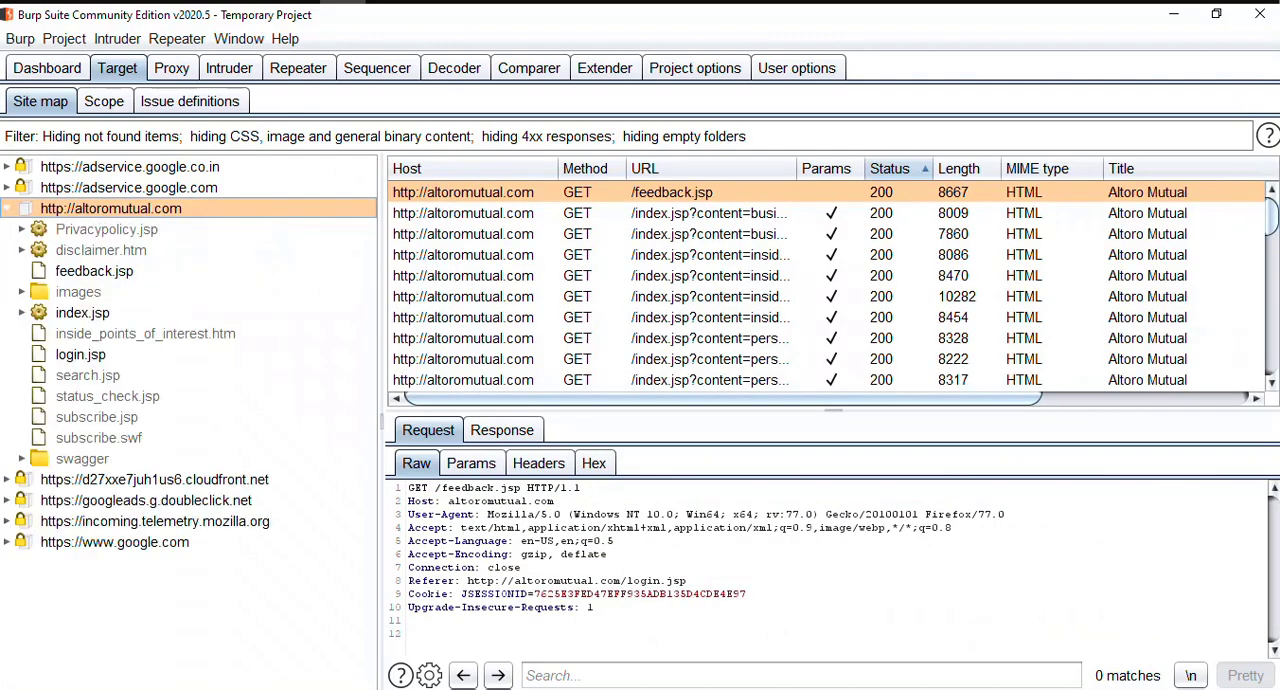
# Step: View the requests under altoromutual.com from Privacypolicy.jsp and disclaimer.htm down to the images folder
pyautogui.press('Down')
pyautogui.press('Up')
pyautogui.press('Down')
pyautogui.press('Down')
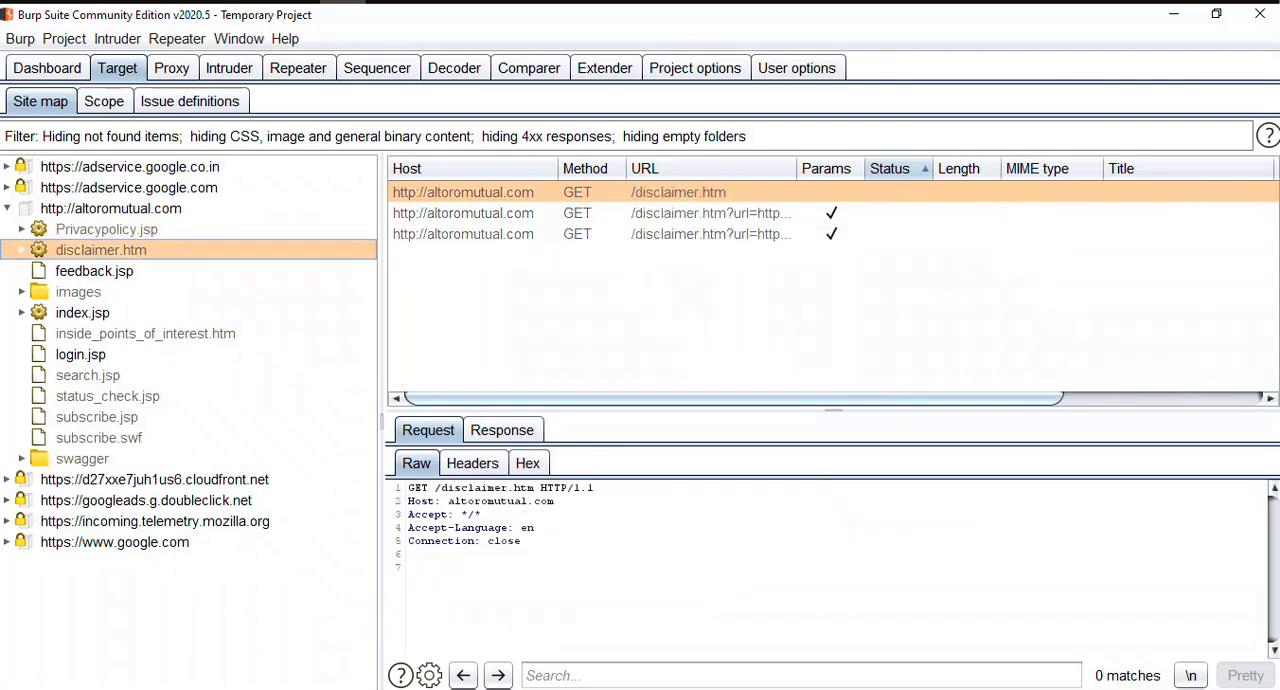
pyautogui.press('Up')
# Step: Expand the images folder and view the requests for header_pic.jpg, logo.gif and p_deposit.jpg
pyautogui.press('Down')
pyautogui.press('Down')
pyautogui.press('Down')
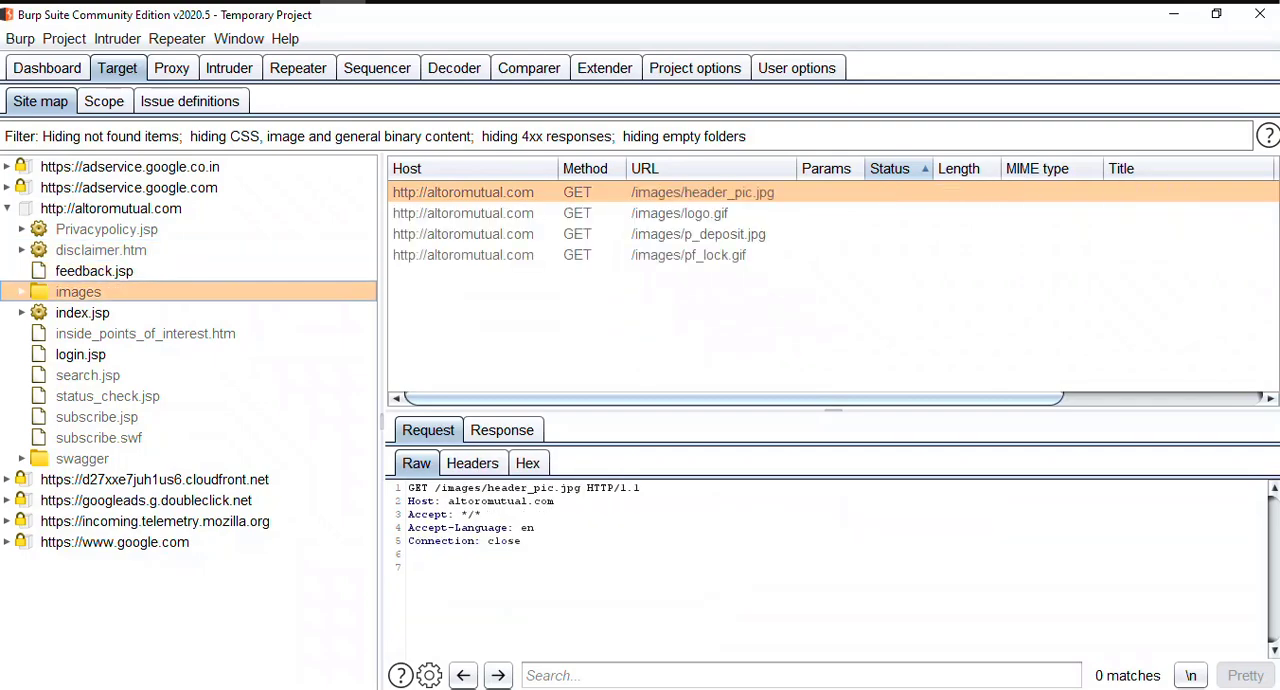
pyautogui.press('Up')
pyautogui.press('Down')
pyautogui.press('Right')
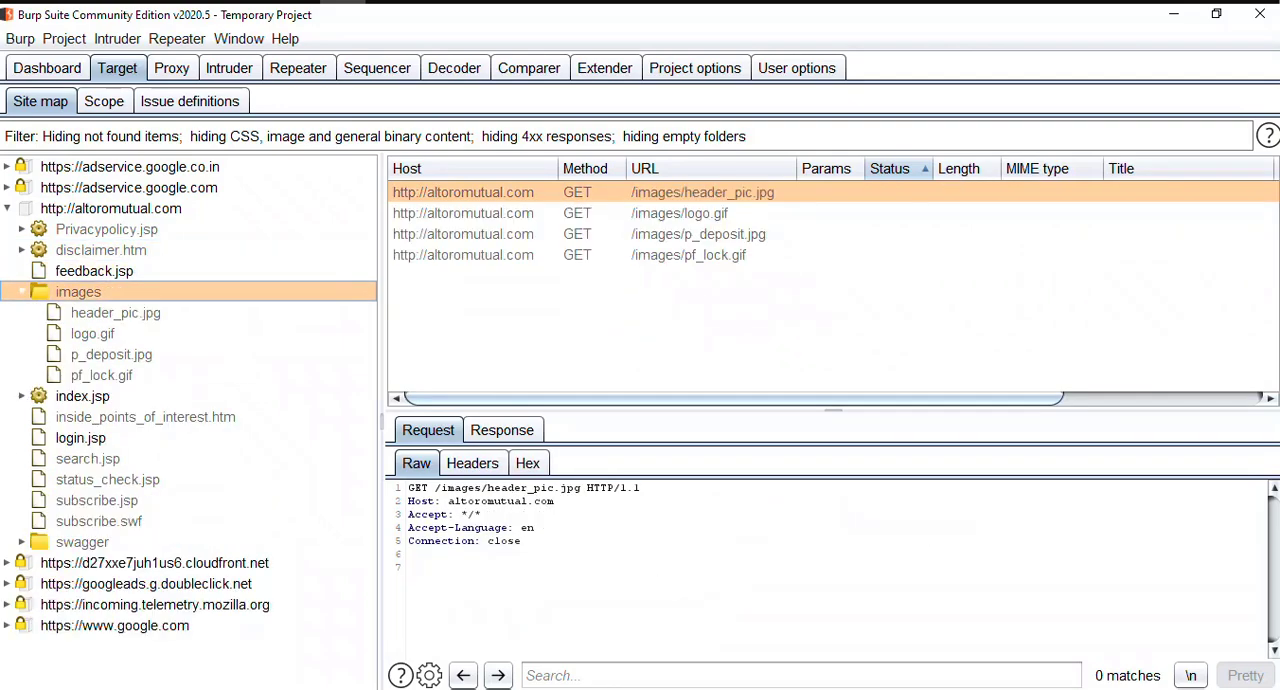
pyautogui.press('Down')
pyautogui.press('Down')
pyautogui.press('Down')
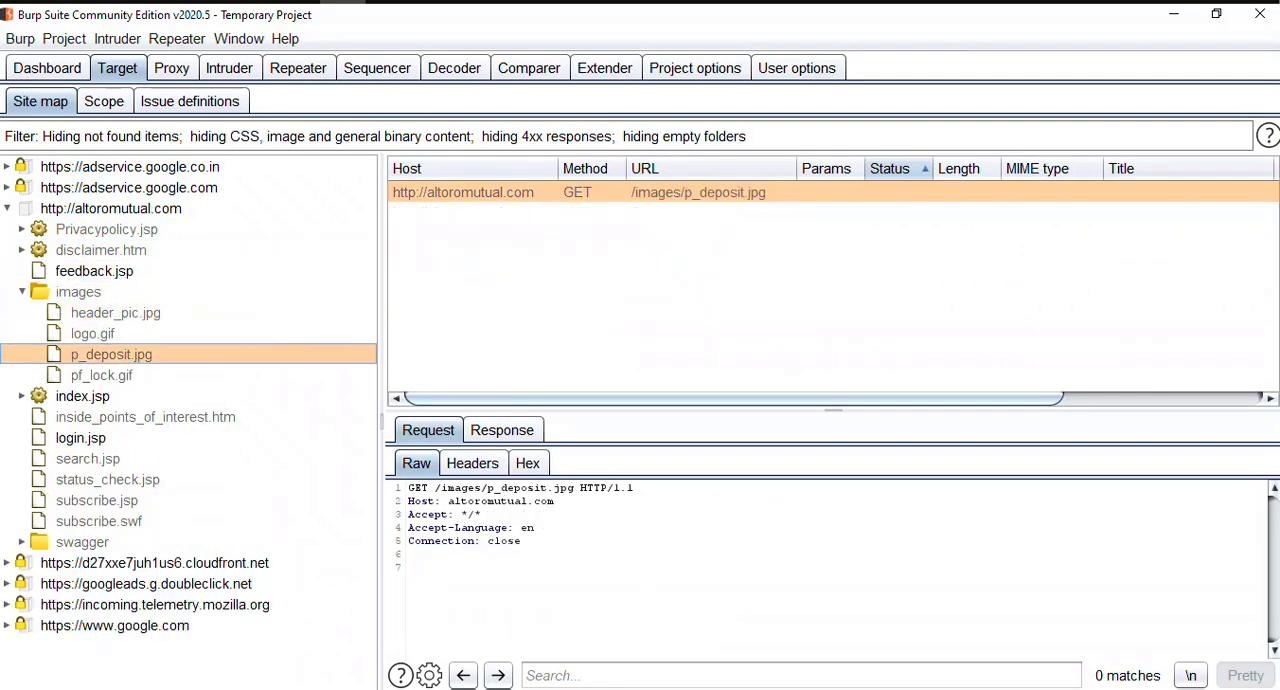
pyautogui.press('Up')
pyautogui.press('Up')
pyautogui.press('Up')
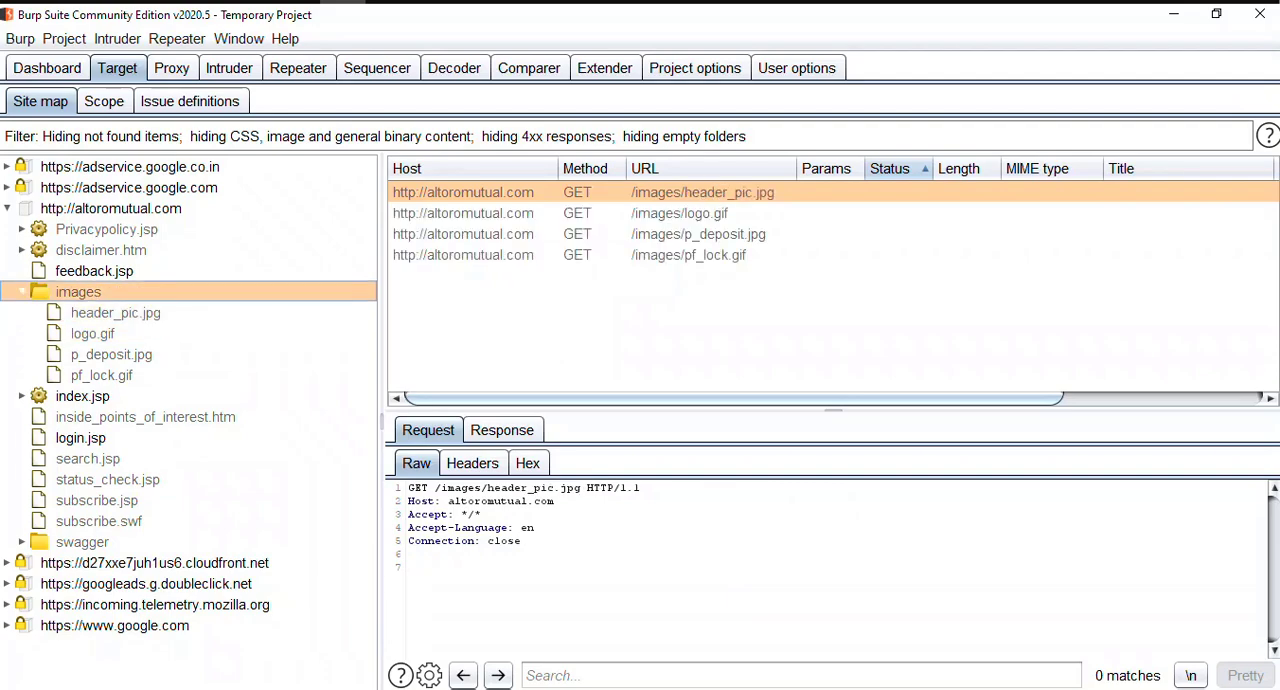
# Step: Collapse the images folder and view the feedback.jsp and index.jsp requests
pyautogui.press('Left')
pyautogui.press('Up')
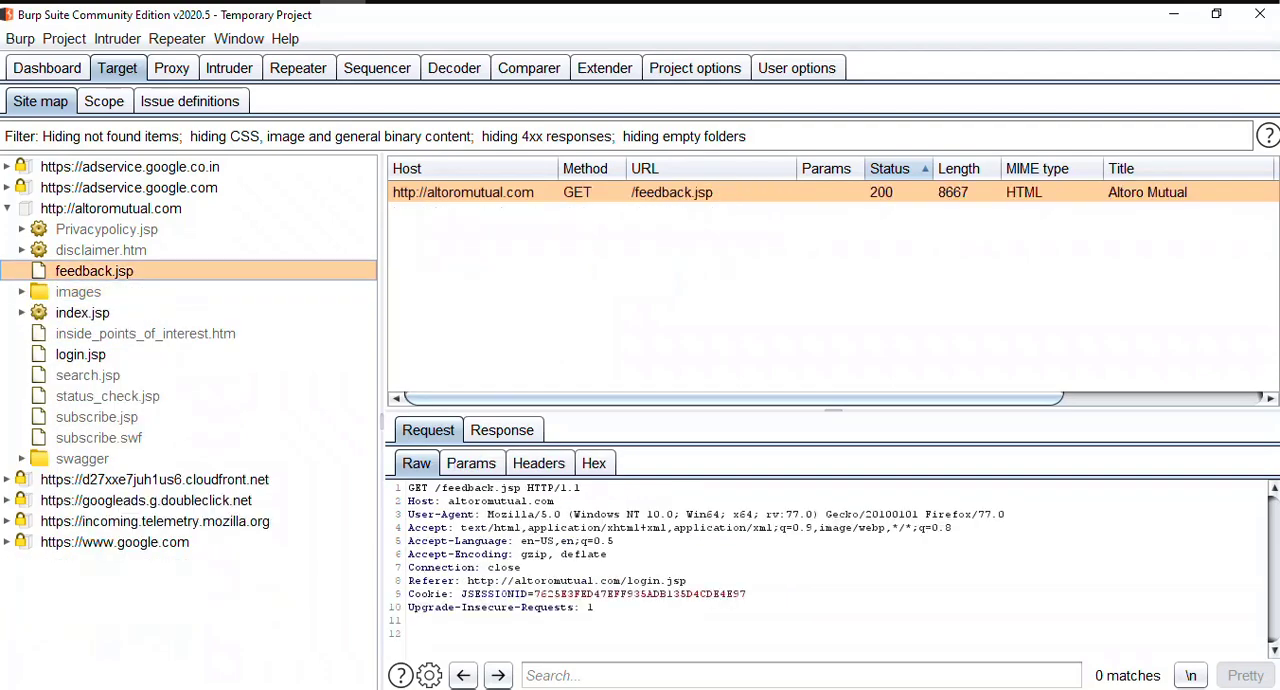
pyautogui.press('Down')
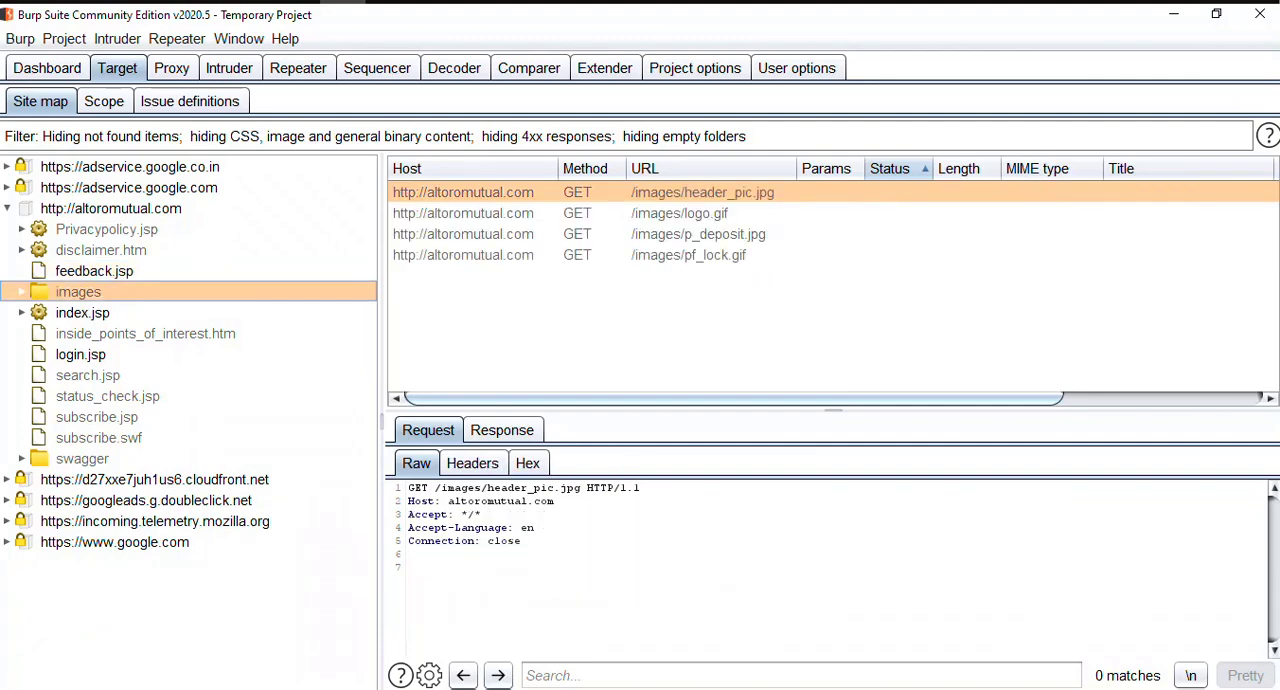
pyautogui.press('Down')
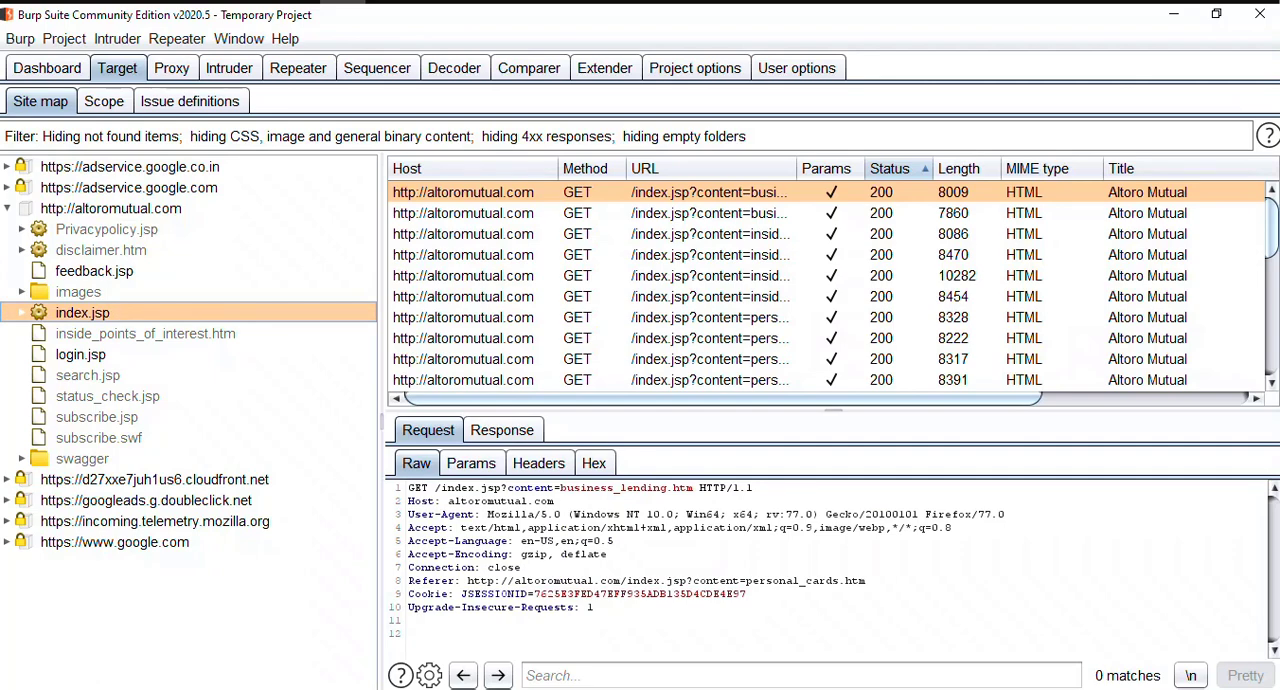
# Step: Go through the altoromutual.com entries from inside_points_of_interest.htm to subscribe.swf, viewing each request
pyautogui.press('Down')
pyautogui.press('Down')
pyautogui.press('Down')
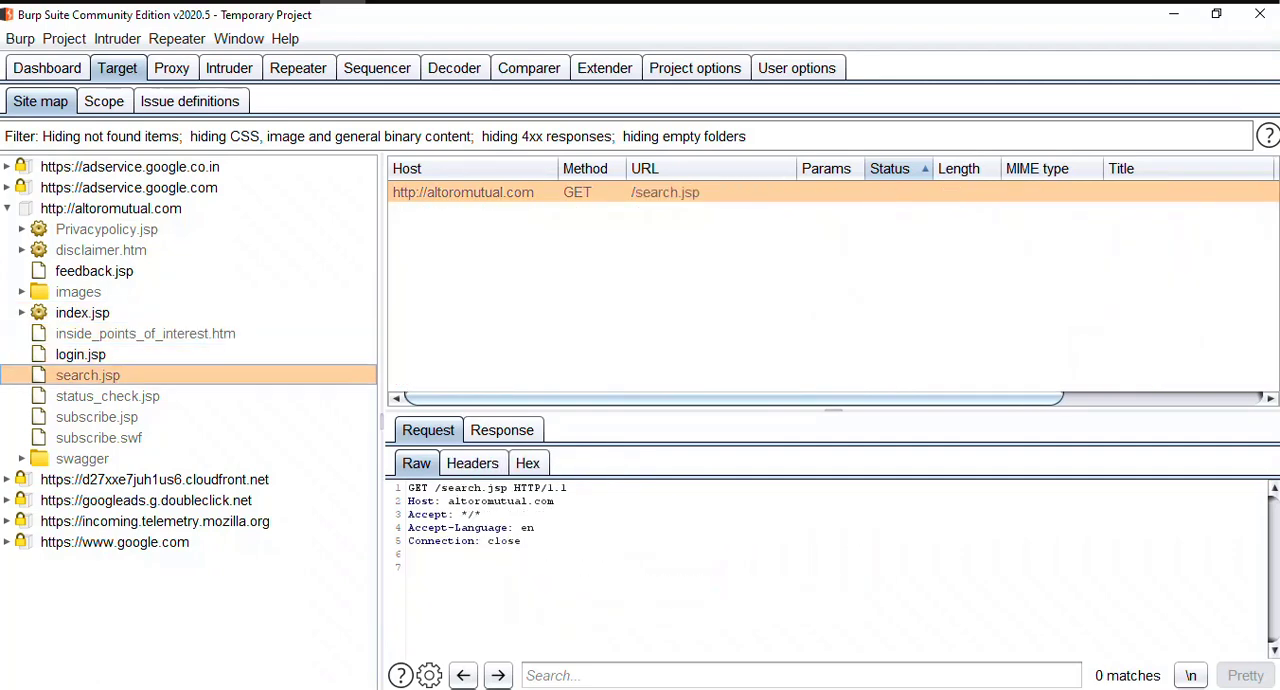
pyautogui.press('Up')
pyautogui.press('Up')
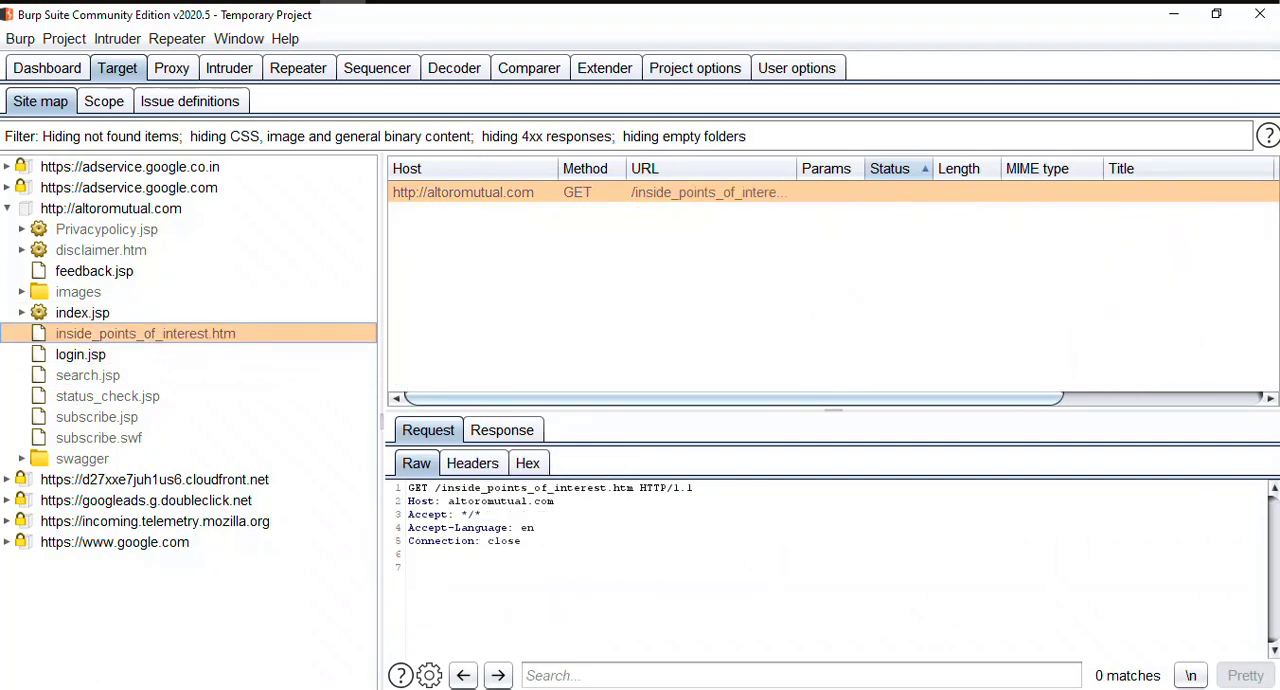
pyautogui.press('Down')
pyautogui.press('Down')
pyautogui.press('Down')
pyautogui.press('Down')
pyautogui.press('Down')
pyautogui.press('Down')
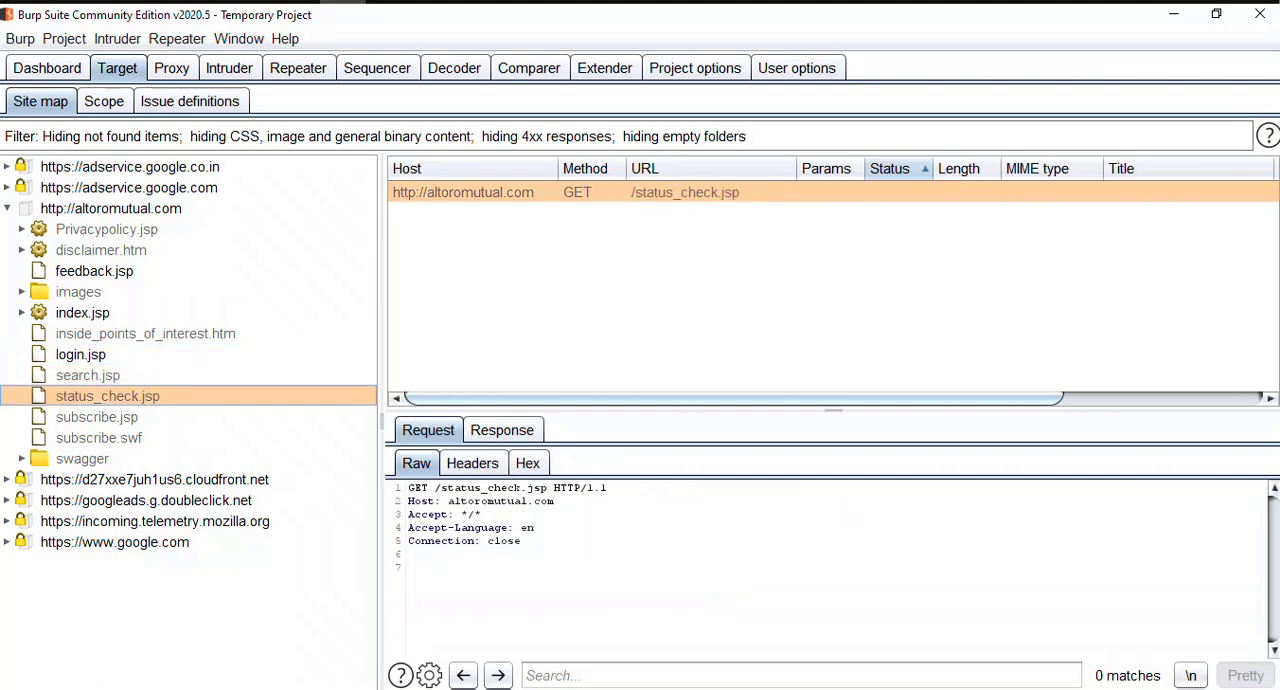
pyautogui.press('Up')
pyautogui.press('Up')
# Step: Expand the swagger folder and select its index.html entry
pyautogui.press('Down')
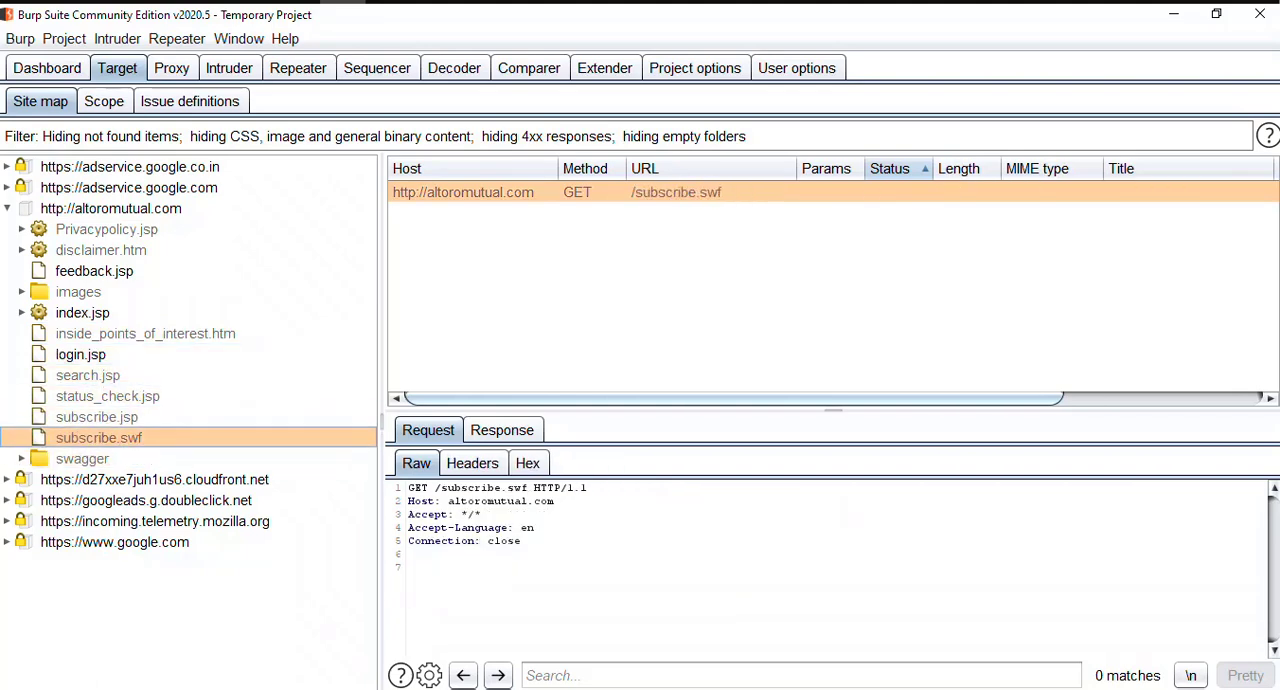
pyautogui.press('Down')
pyautogui.press('Up')
pyautogui.press('Down')
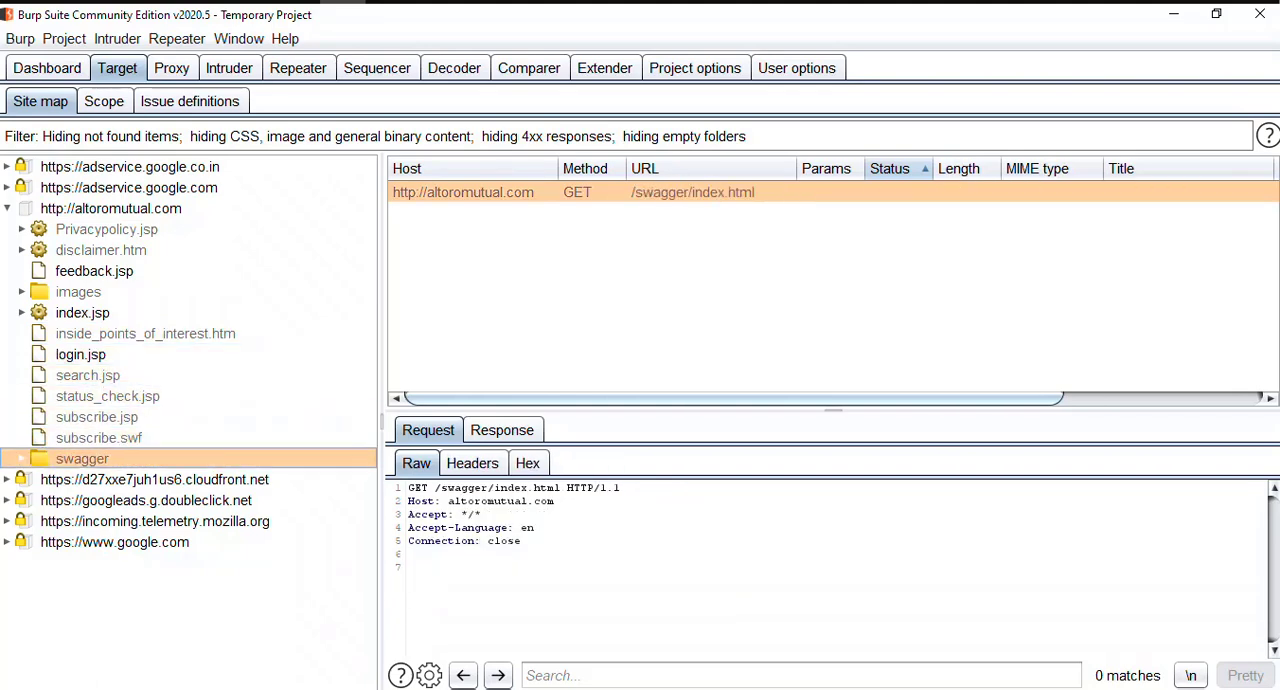
pyautogui.press('Right')
pyautogui.press('Down')
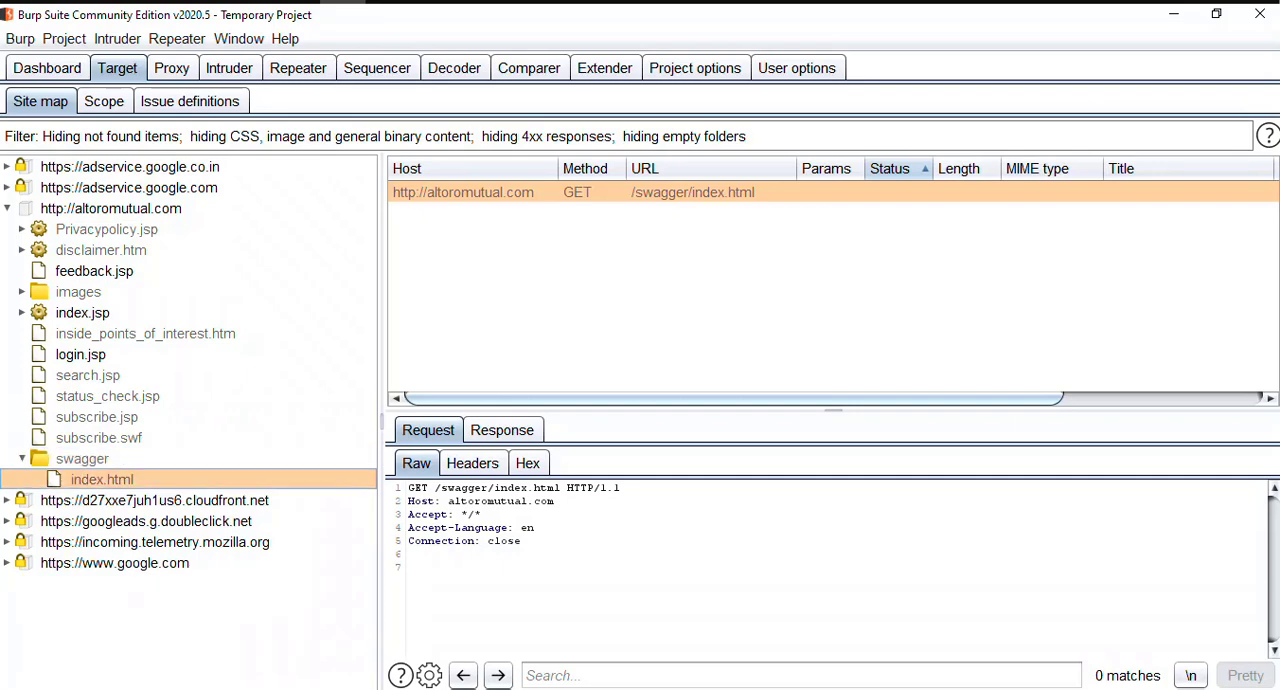
# Step: Copy the URL of the /swagger/index.html request
pyautogui.rightClick(490, 567)
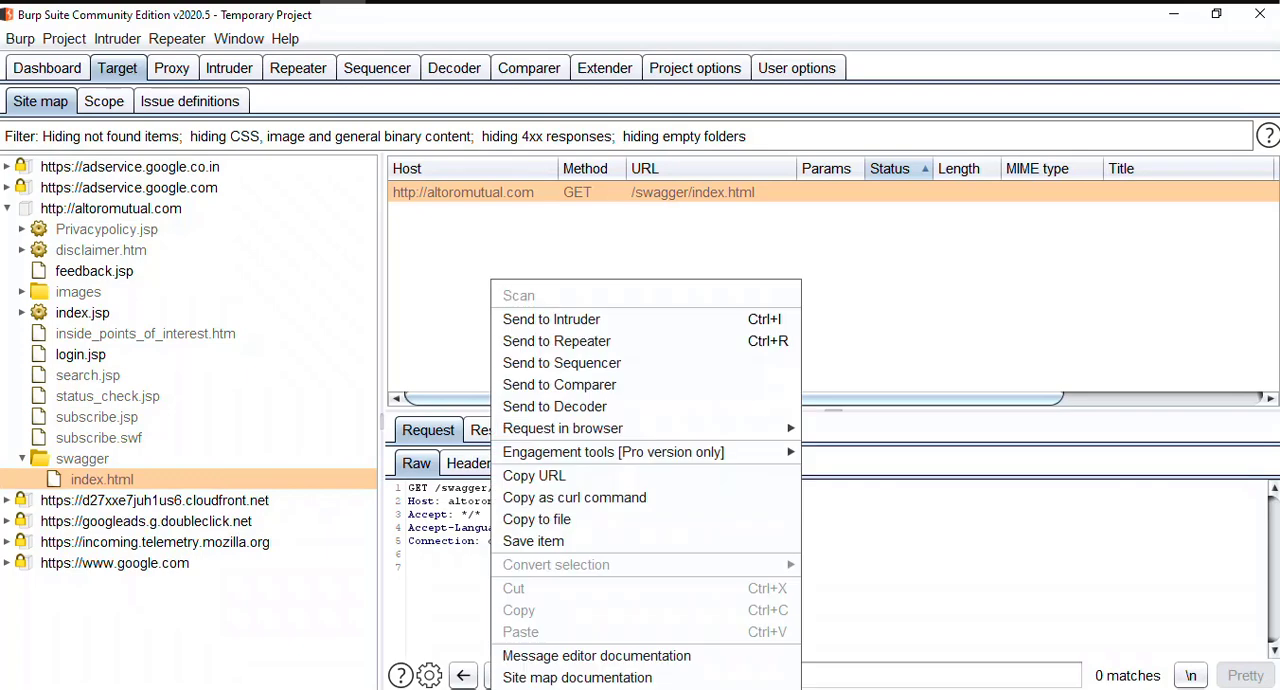
pyautogui.press('Escape')
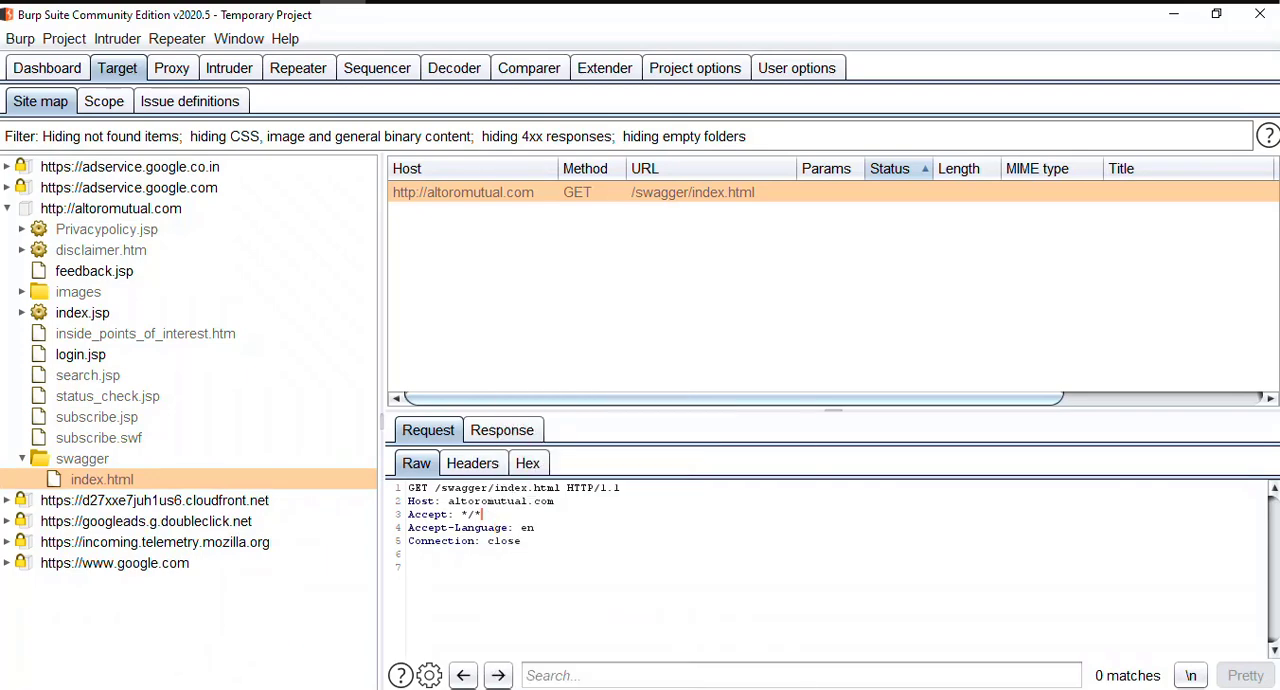
pyautogui.rightClick(467, 514)
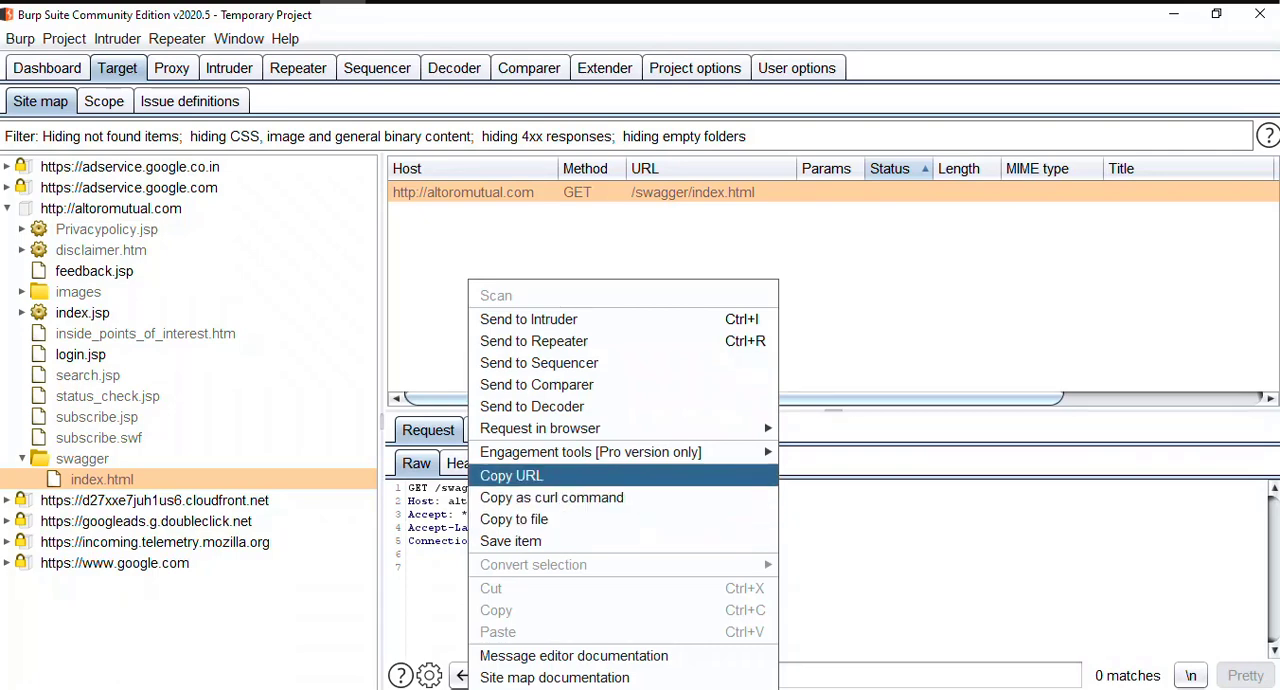
pyautogui.click(512, 476)
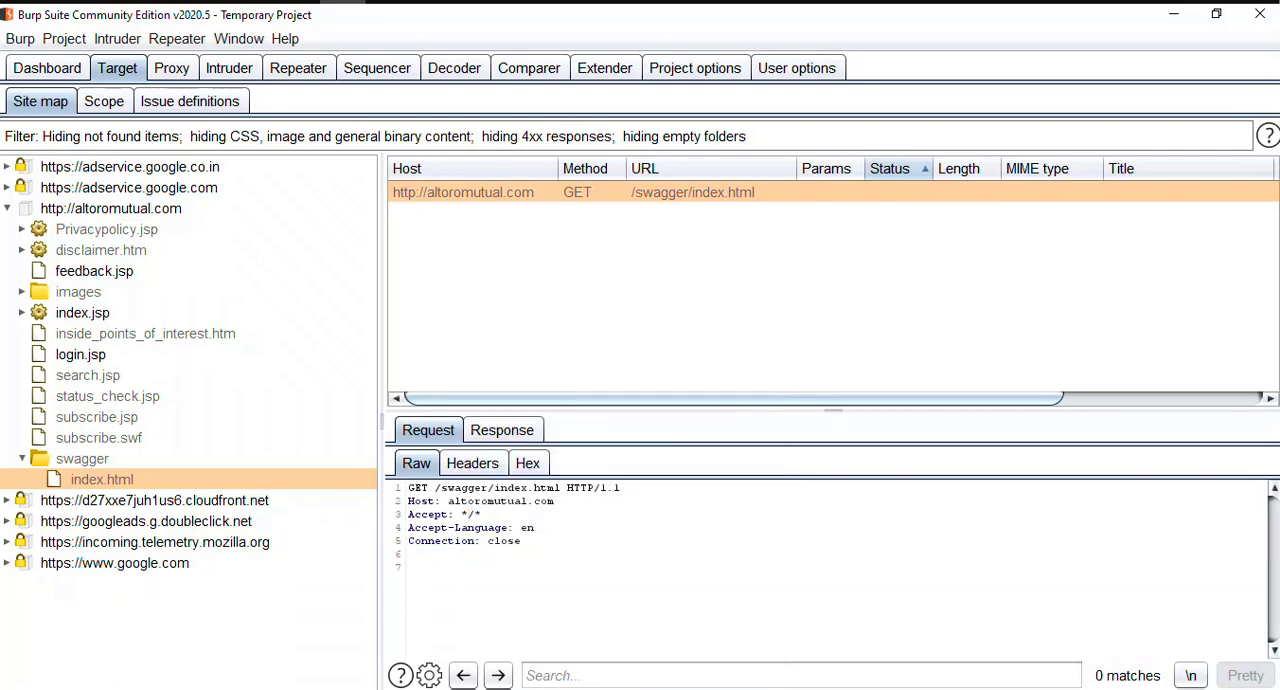
# Step: Switch to Firefox and enter "g" in the Google search box
pyautogui.hotkey('alt', 'Tab')
pyautogui.write('g')
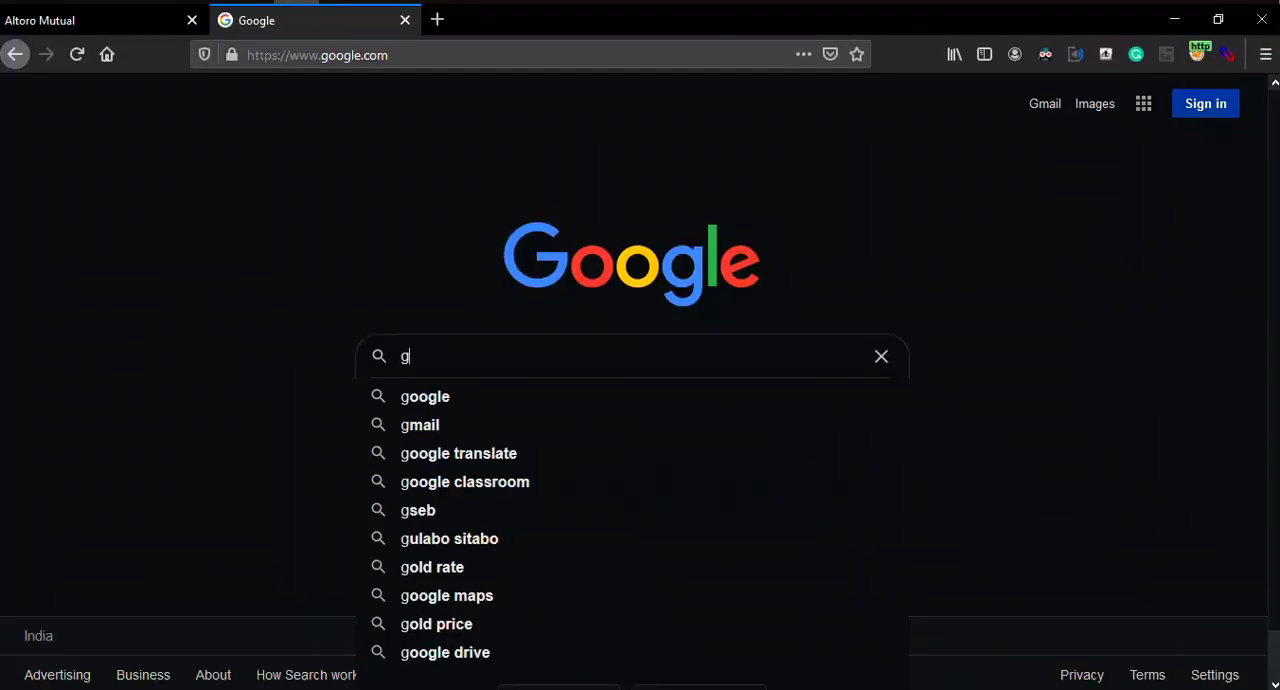
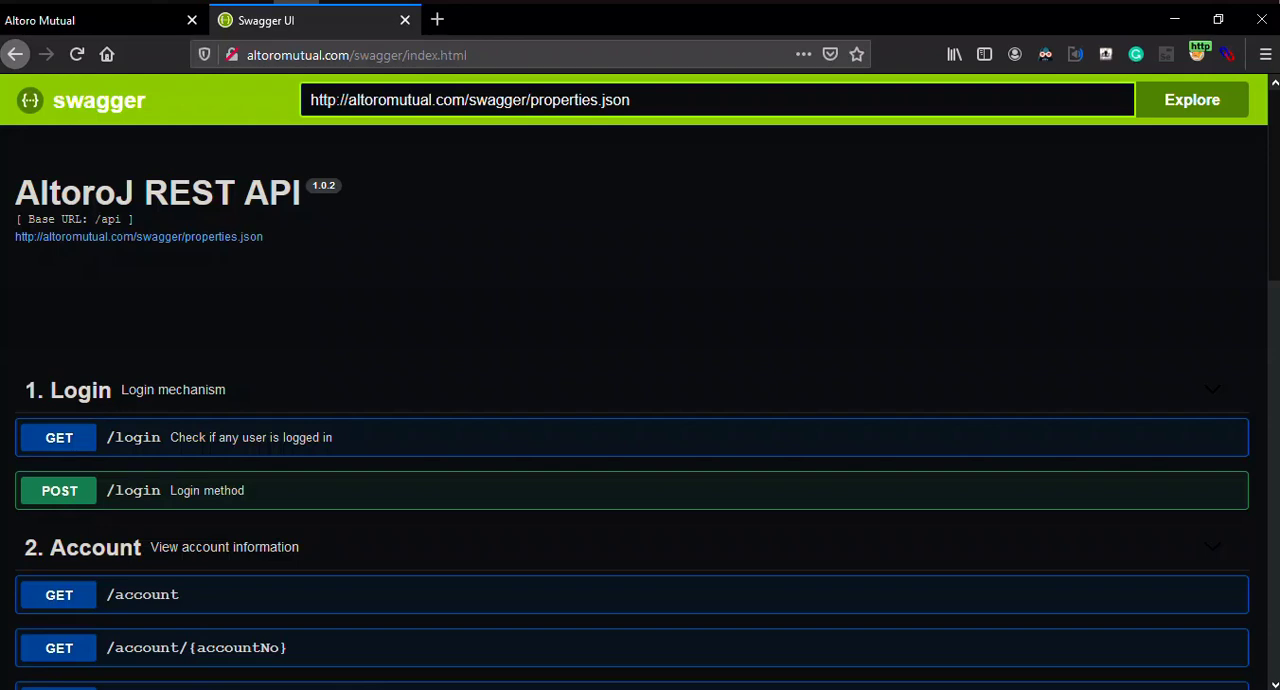
# Step: Look through the AltoroJ REST API page's endpoint groups, from Login to Logout, and the Models section
pyautogui.scroll(-4, 640, 400)
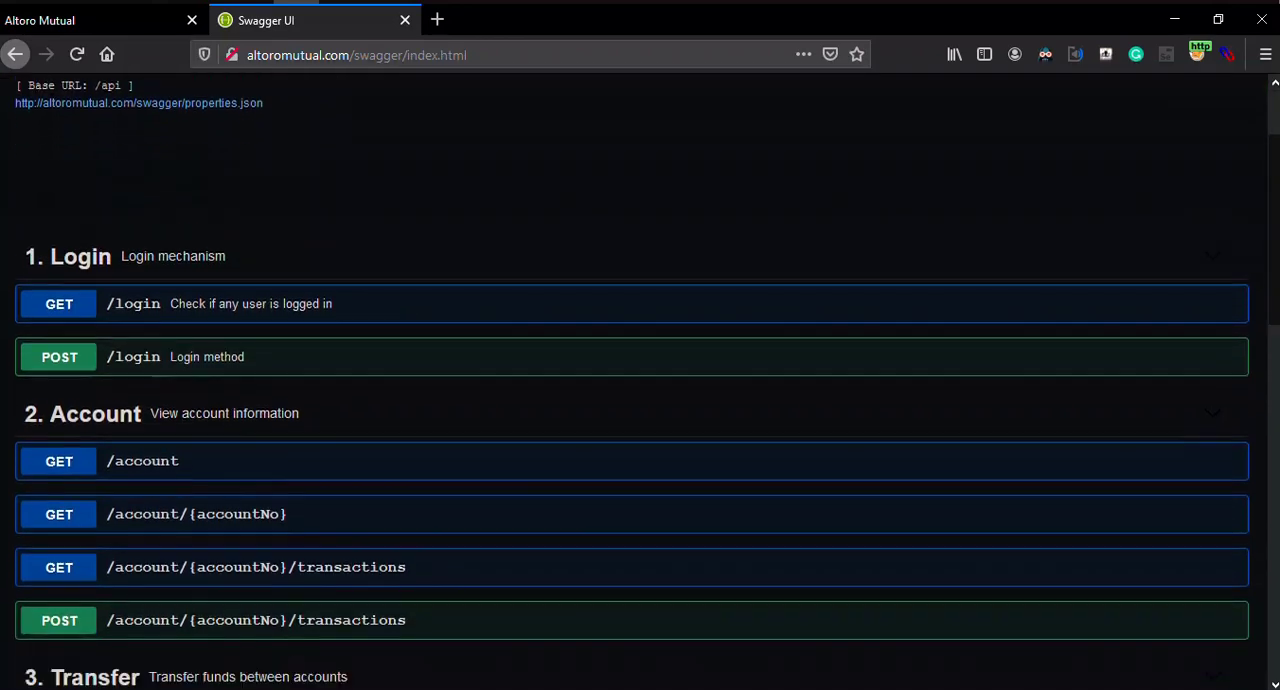
pyautogui.scroll(3, 640, 400)
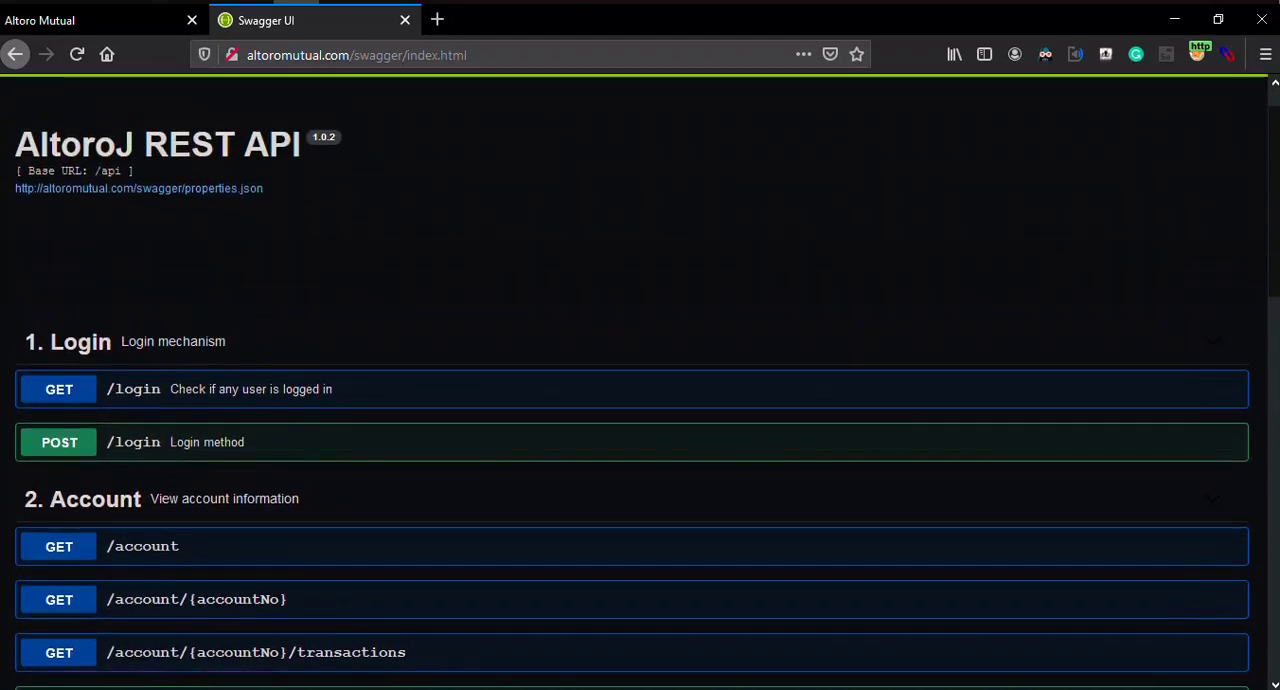
pyautogui.scroll(-3, 640, 400)
pyautogui.scroll(-4, 640, 400)
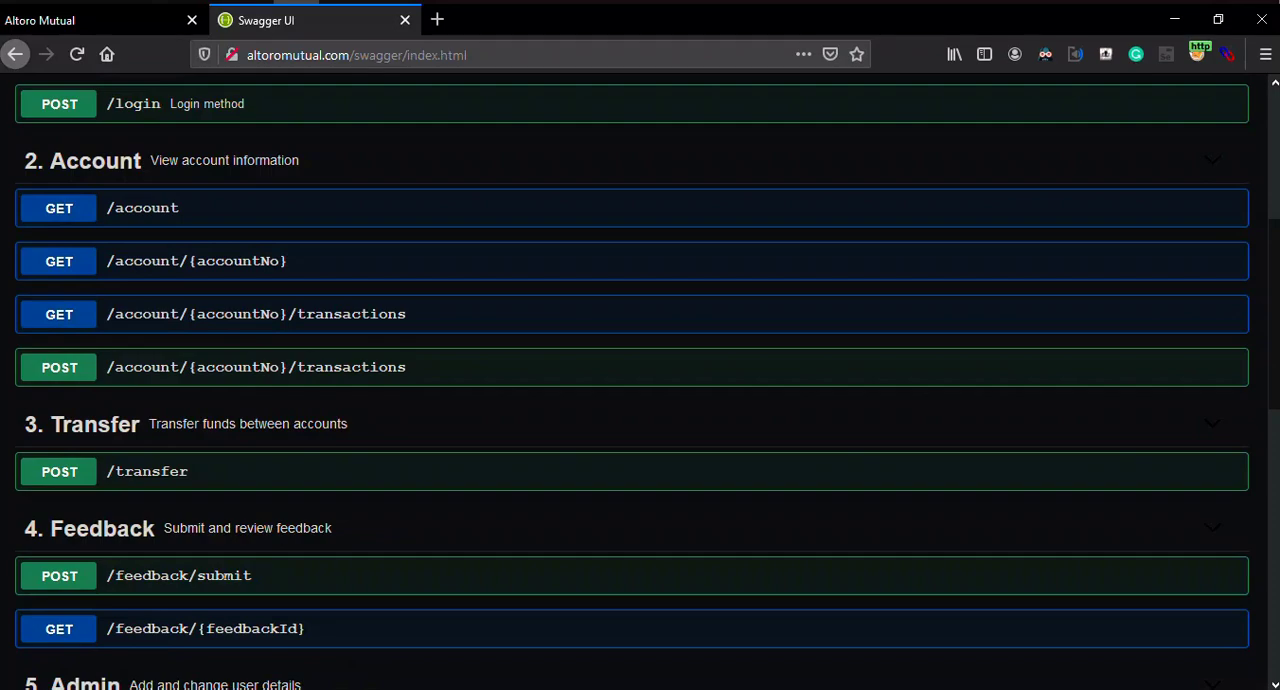
pyautogui.scroll(-15, 640, 400)
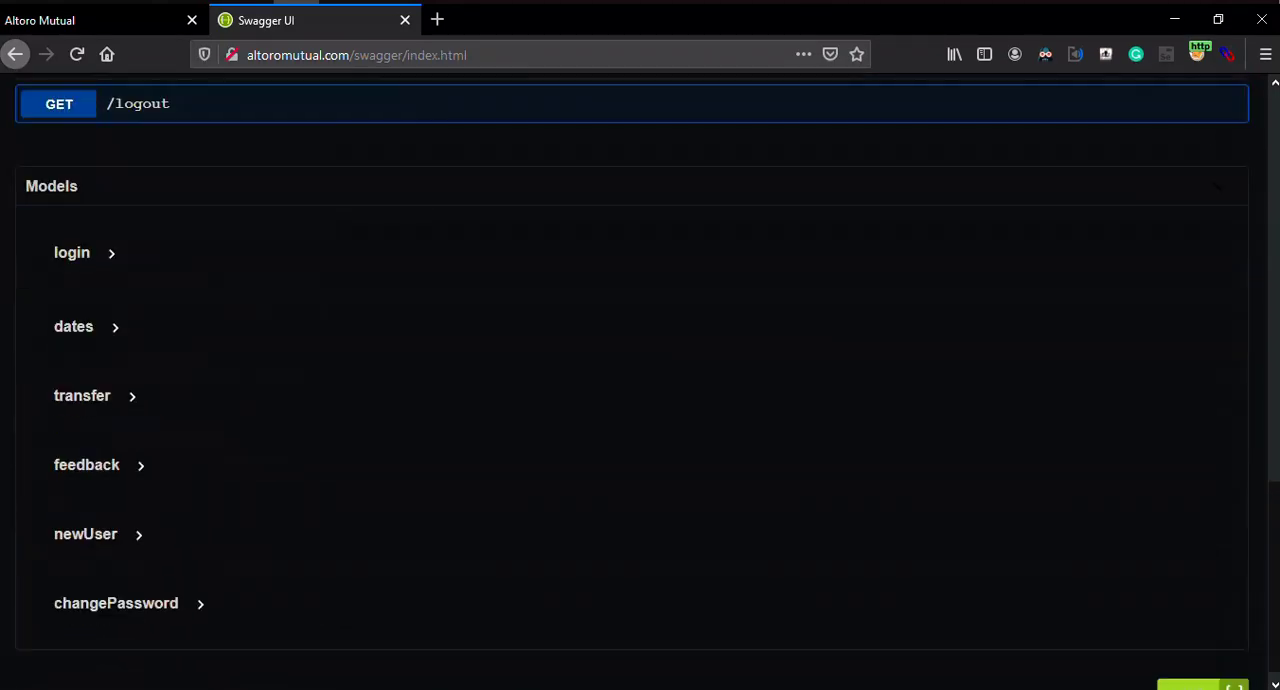
pyautogui.scroll(-1, 640, 400)
pyautogui.scroll(13, 640, 400)
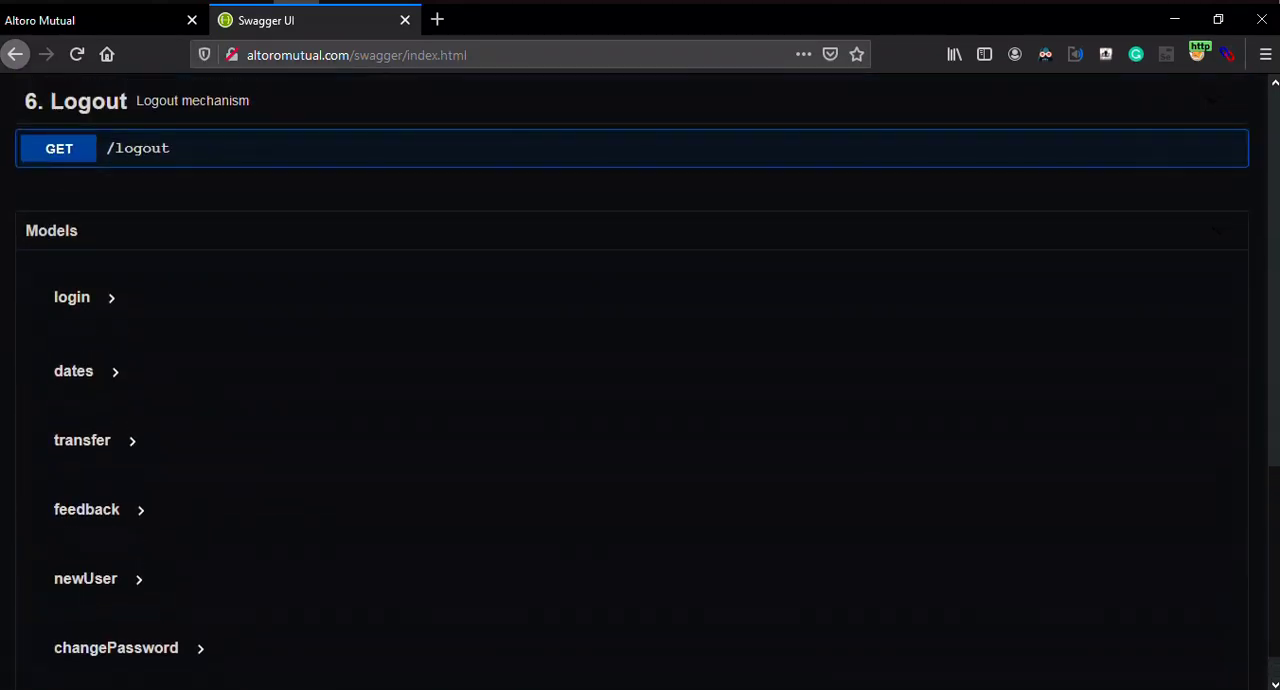
pyautogui.scroll(10, 640, 400)
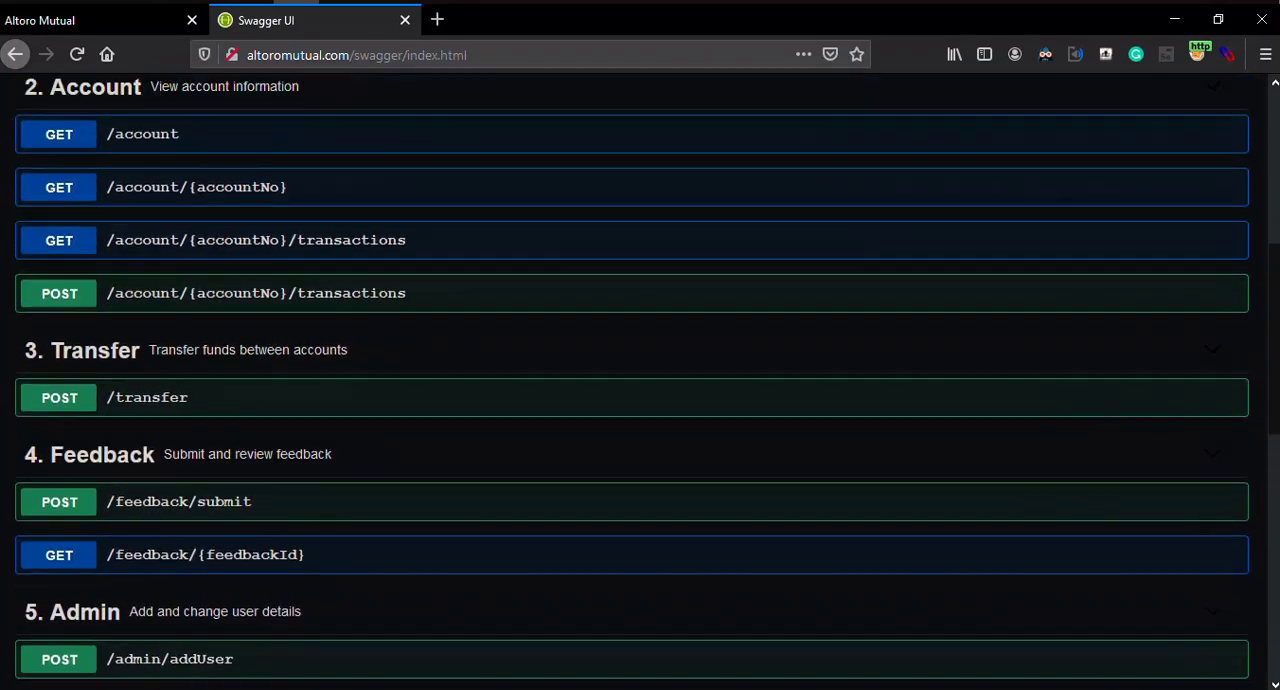
pyautogui.scroll(-4, 640, 400)
pyautogui.scroll(-1, 640, 400)
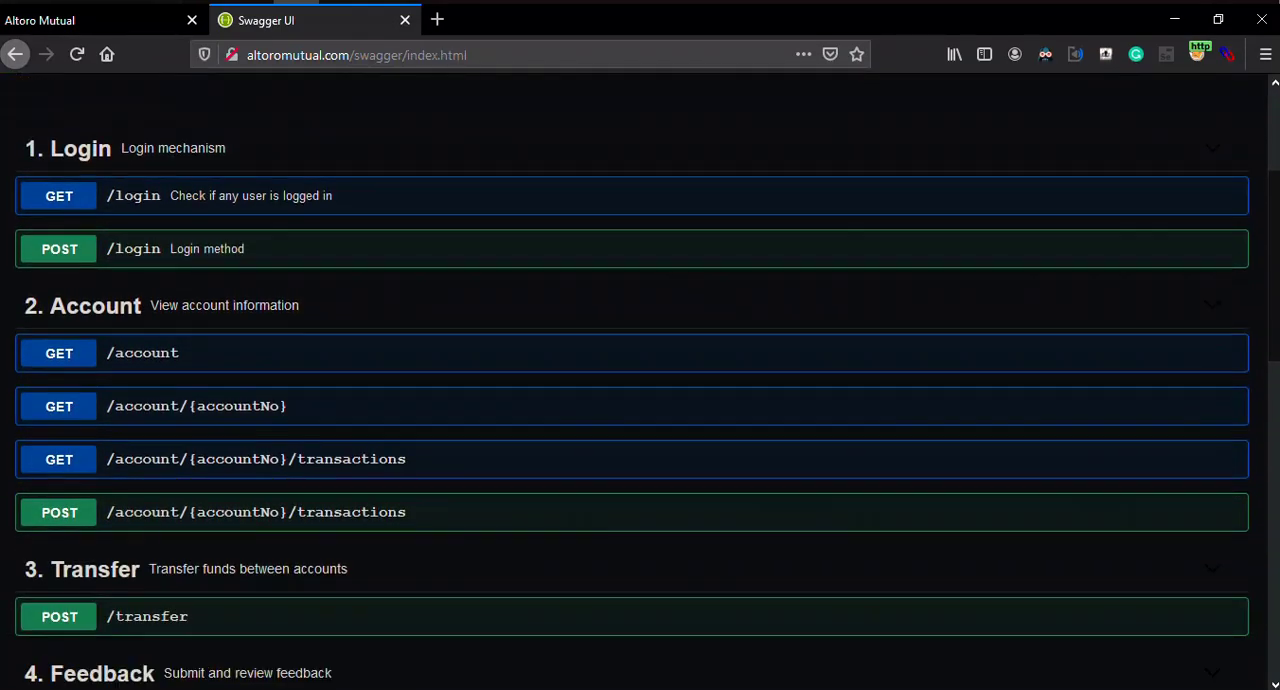
# Step: Highlight the endpoint list from Login to Feedback, look through the remaining groups, and clear the highlight
pyautogui.moveTo(37, 149); pyautogui.dragTo(188, 674)
pyautogui.scroll(-6, 188, 674)
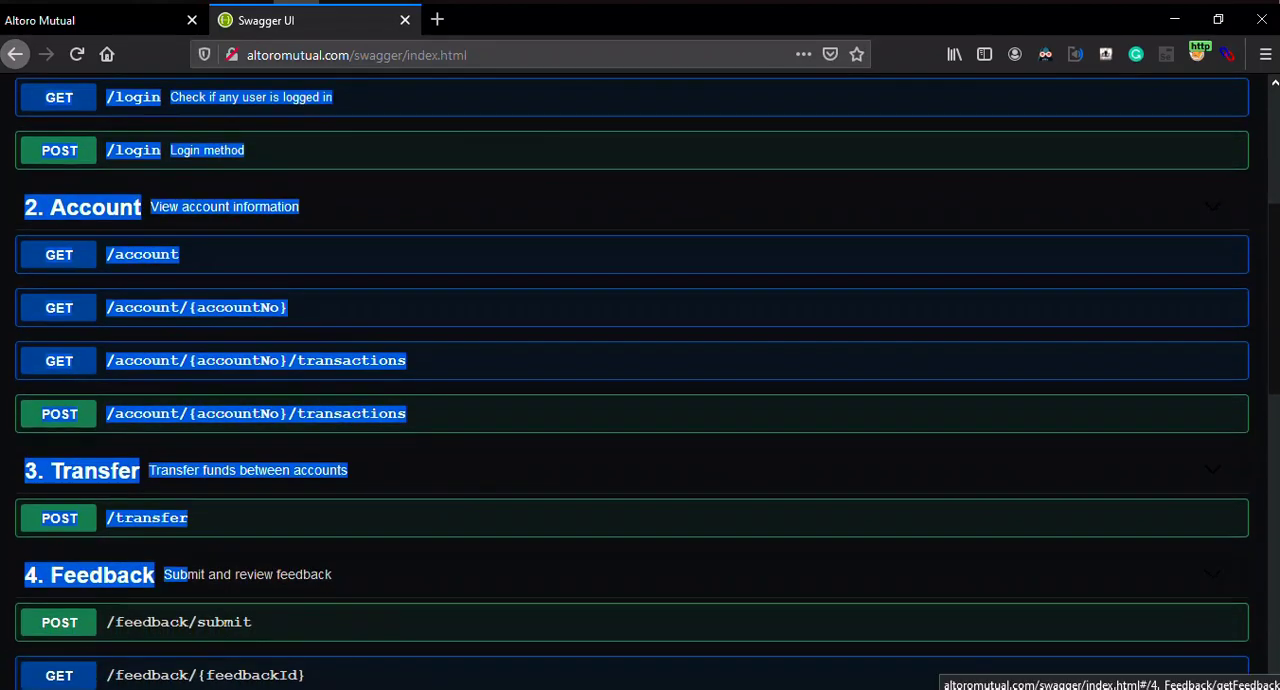
pyautogui.scroll(-4, 640, 380)
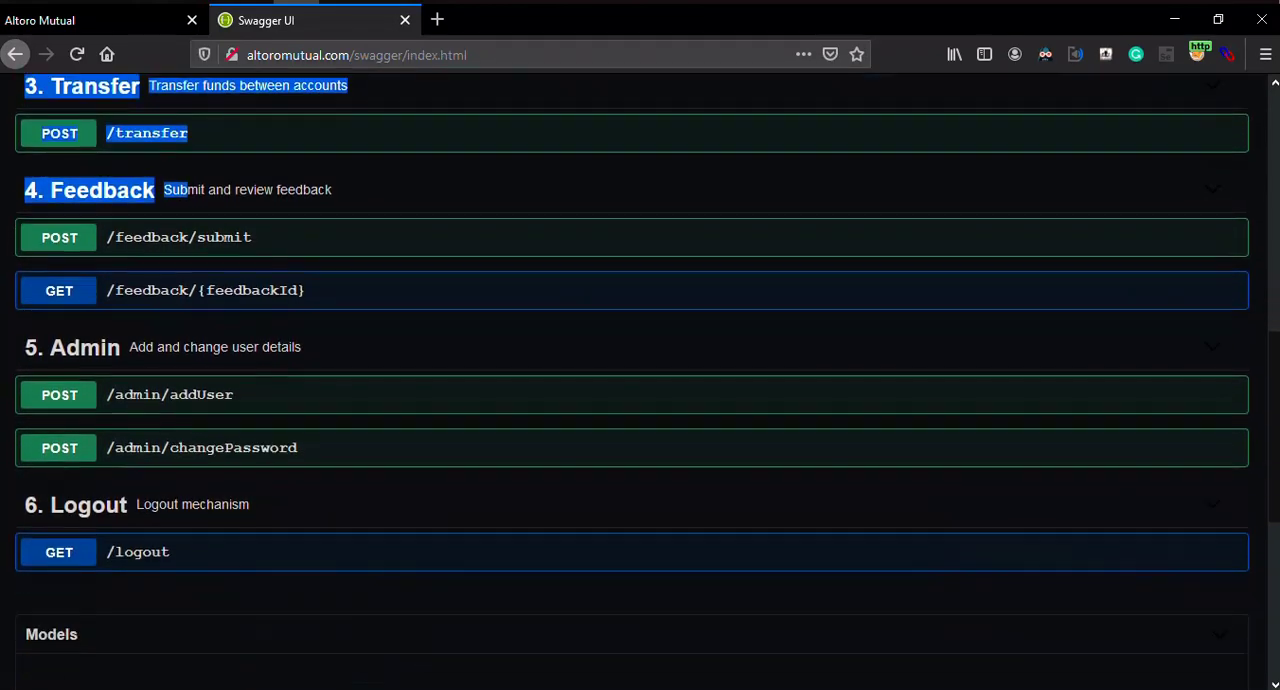
pyautogui.scroll(17, 640, 380)
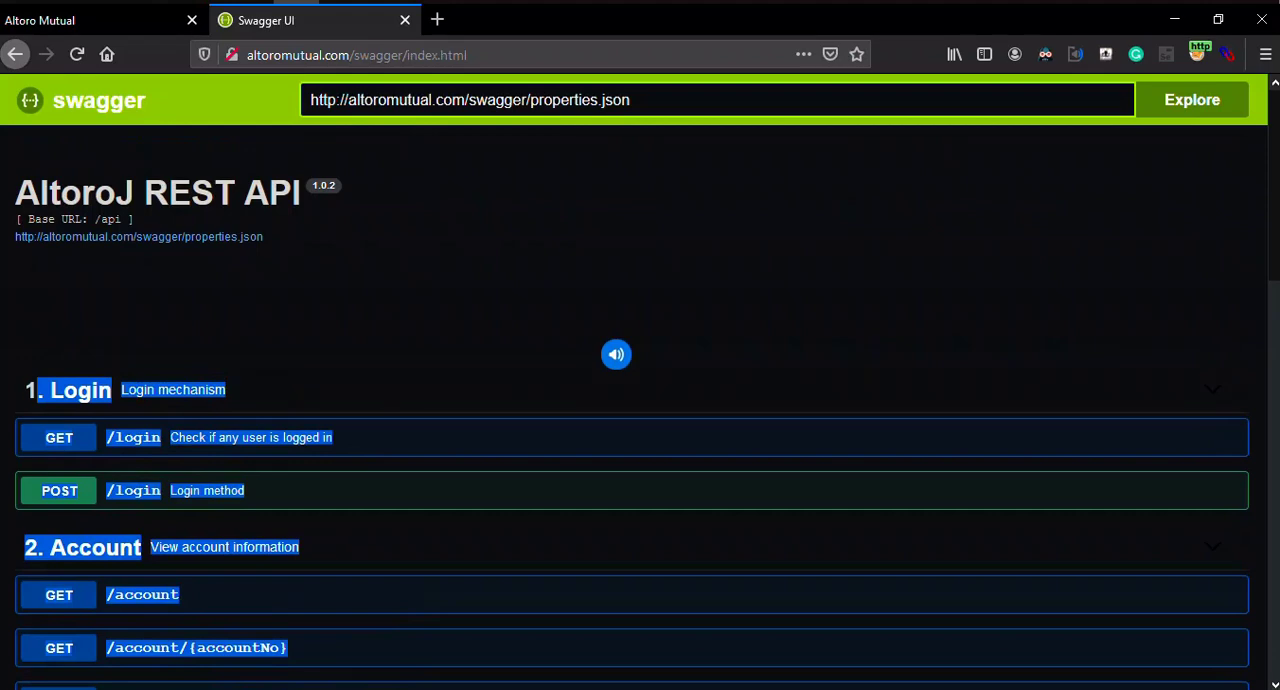
pyautogui.click(560, 300)
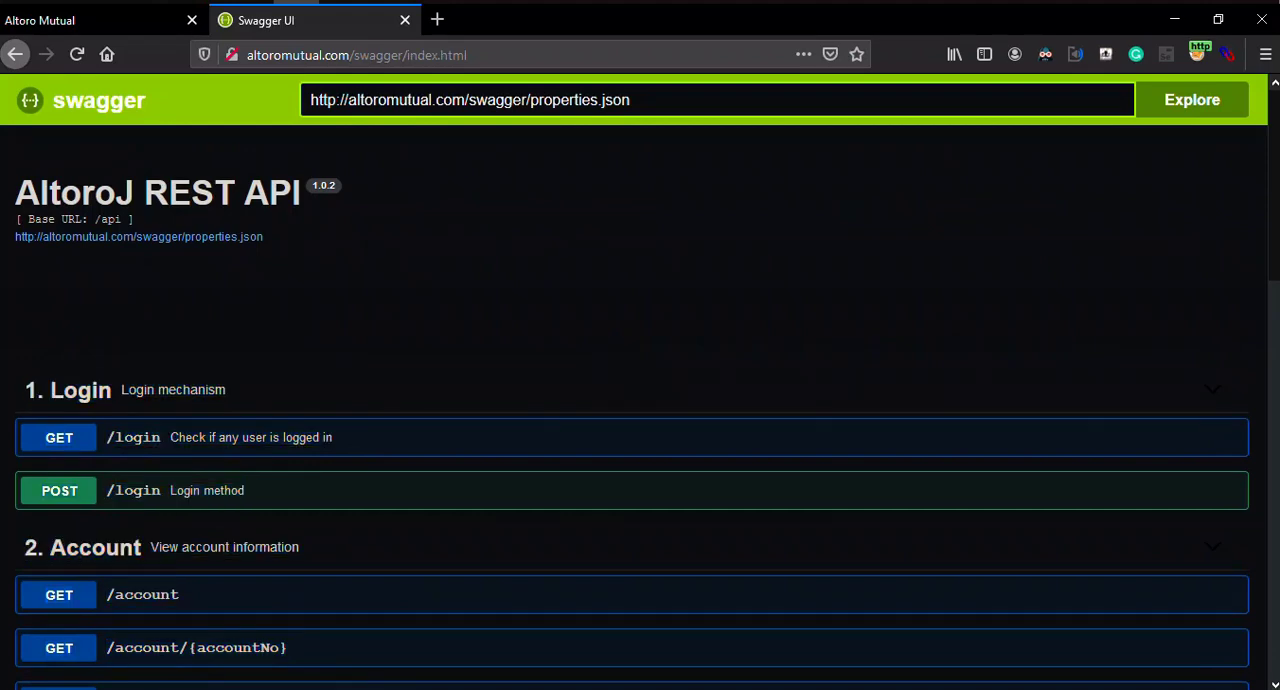
# Step: Expand the GET /login operation and examine its parameters and response codes
pyautogui.scroll(-2, 560, 300)
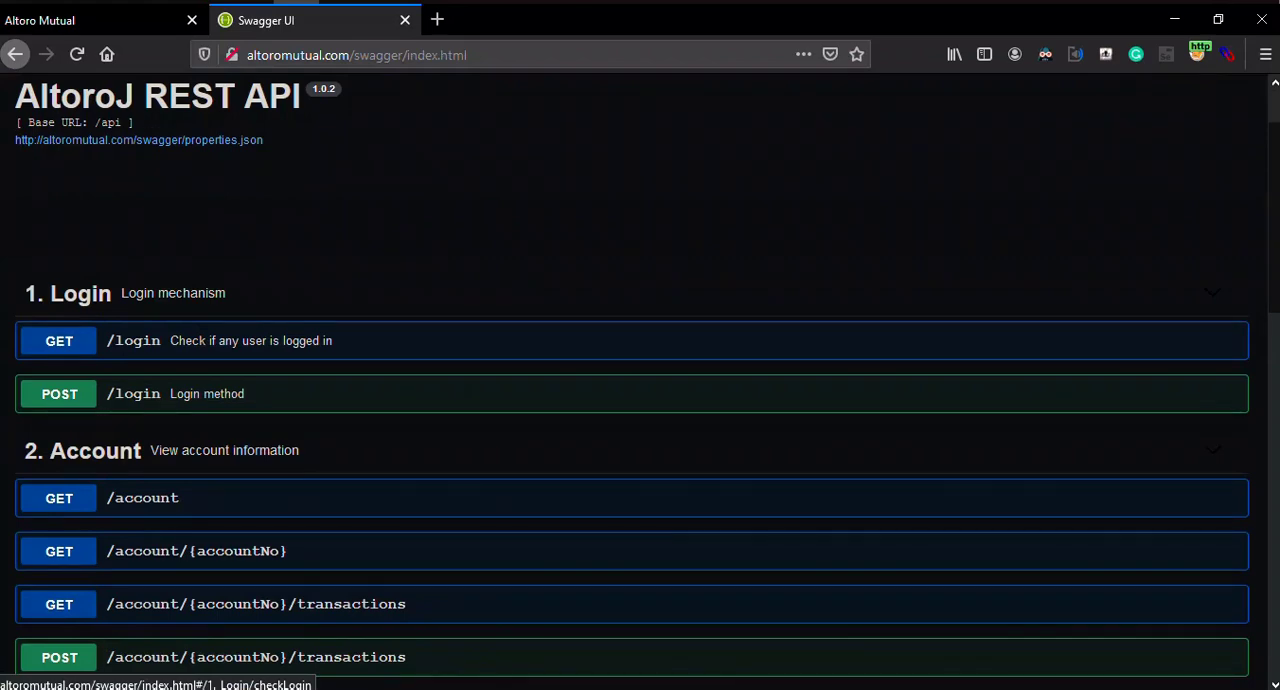
pyautogui.click(560, 340)
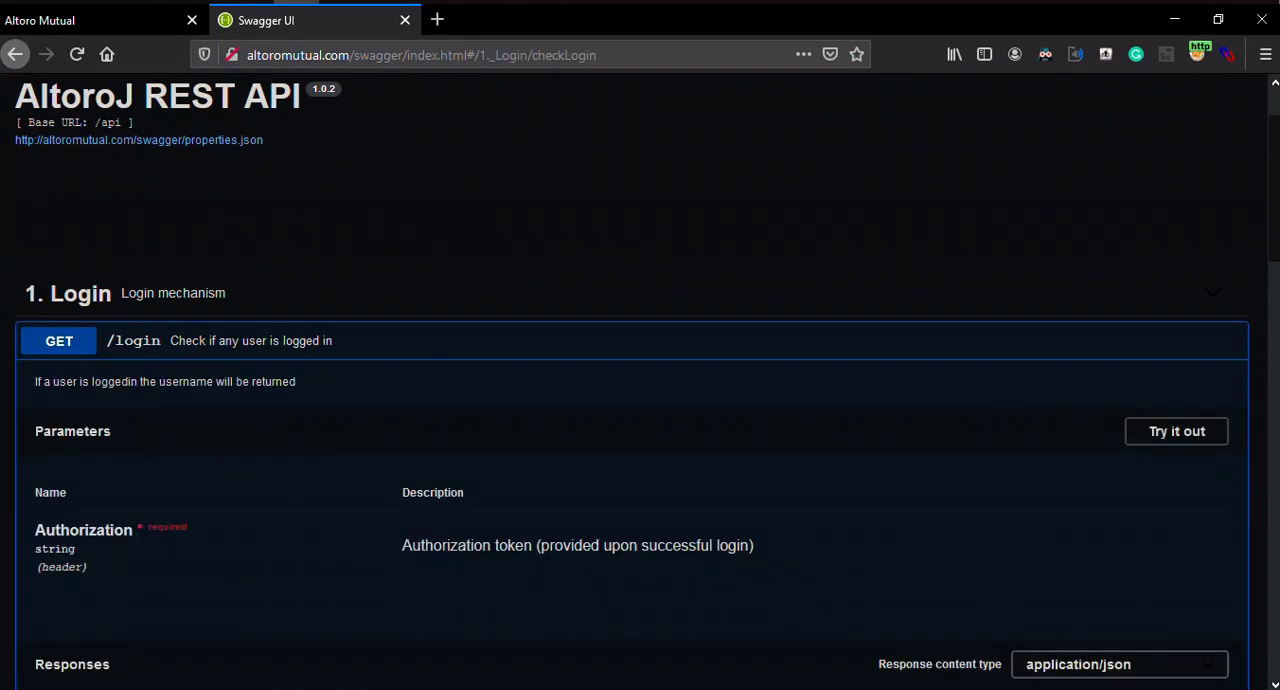
pyautogui.scroll(-4, 640, 380)
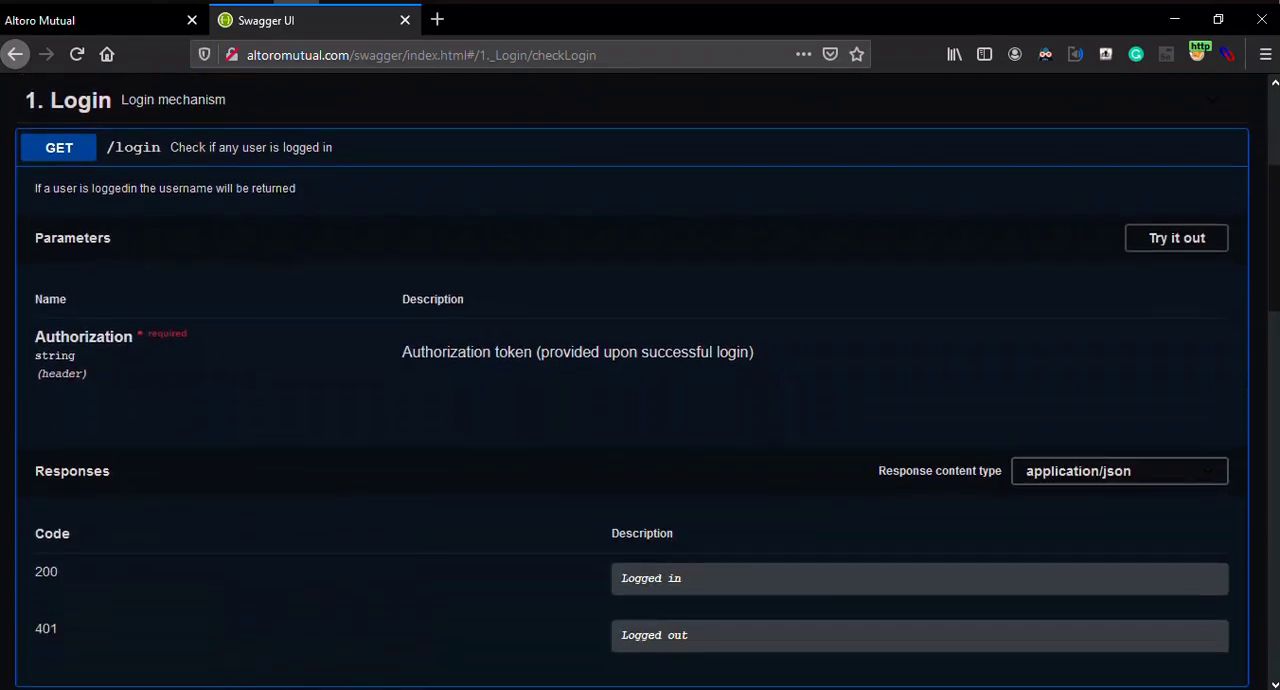
pyautogui.scroll(2, 640, 390)
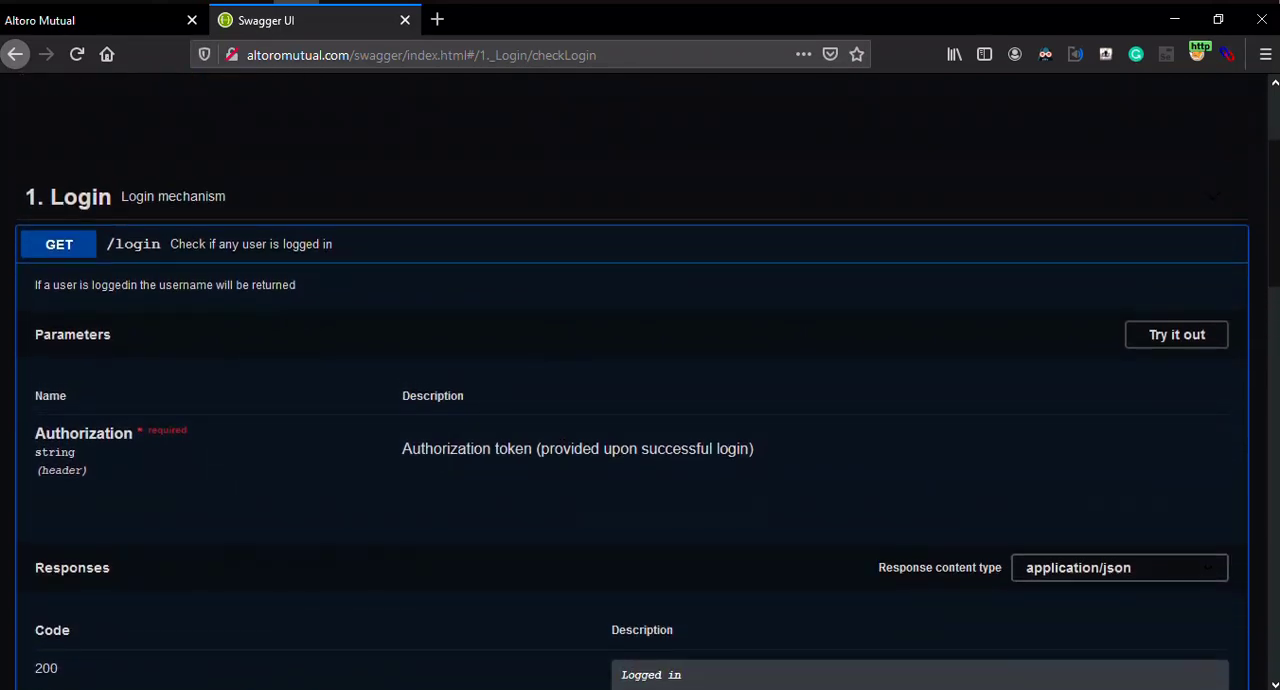
pyautogui.scroll(-2, 640, 390)
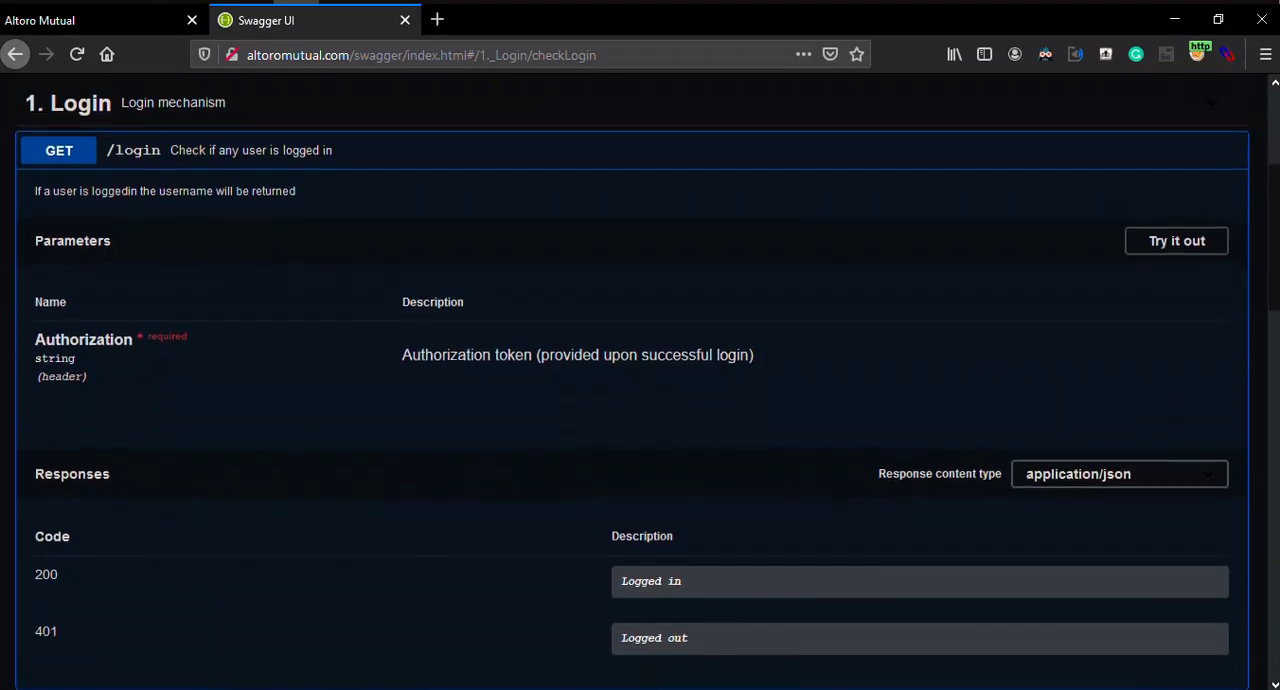
pyautogui.scroll(-2, 640, 390)
pyautogui.scroll(2, 640, 390)
pyautogui.scroll(6, 640, 390)
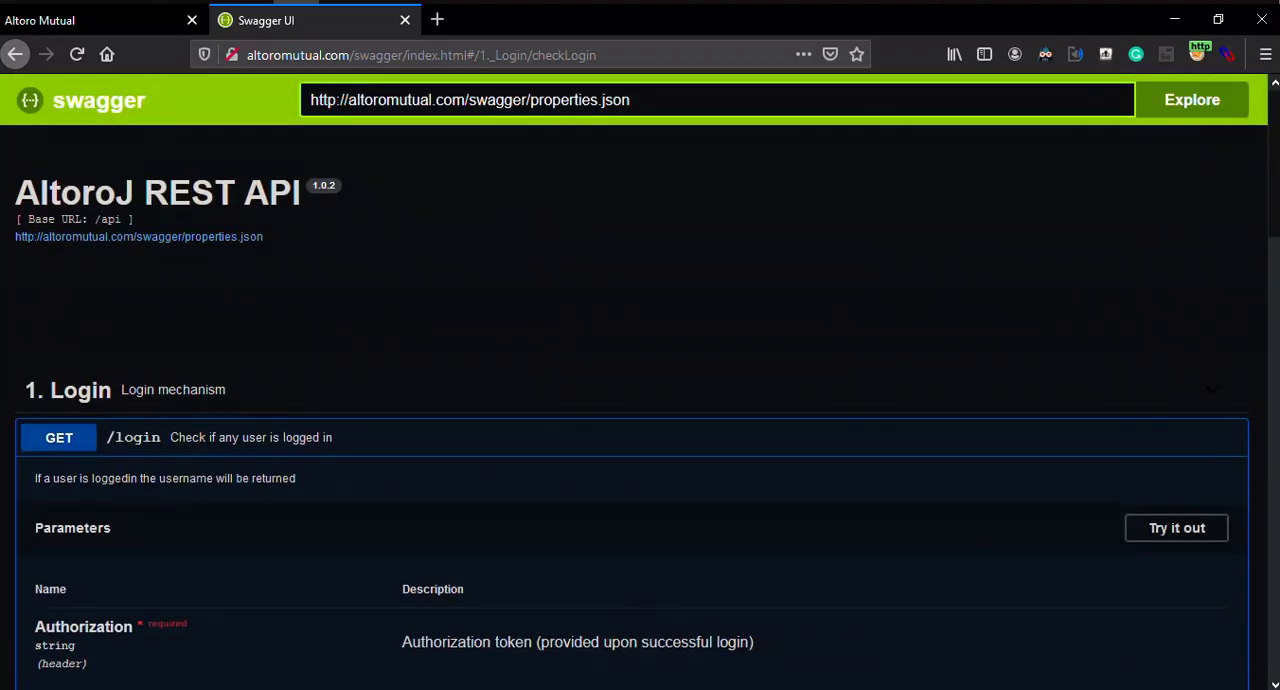
# Step: Look over the Altoro Mutual feedback page in the other browser tab
pyautogui.hotkey('ctrl', 'Tab')
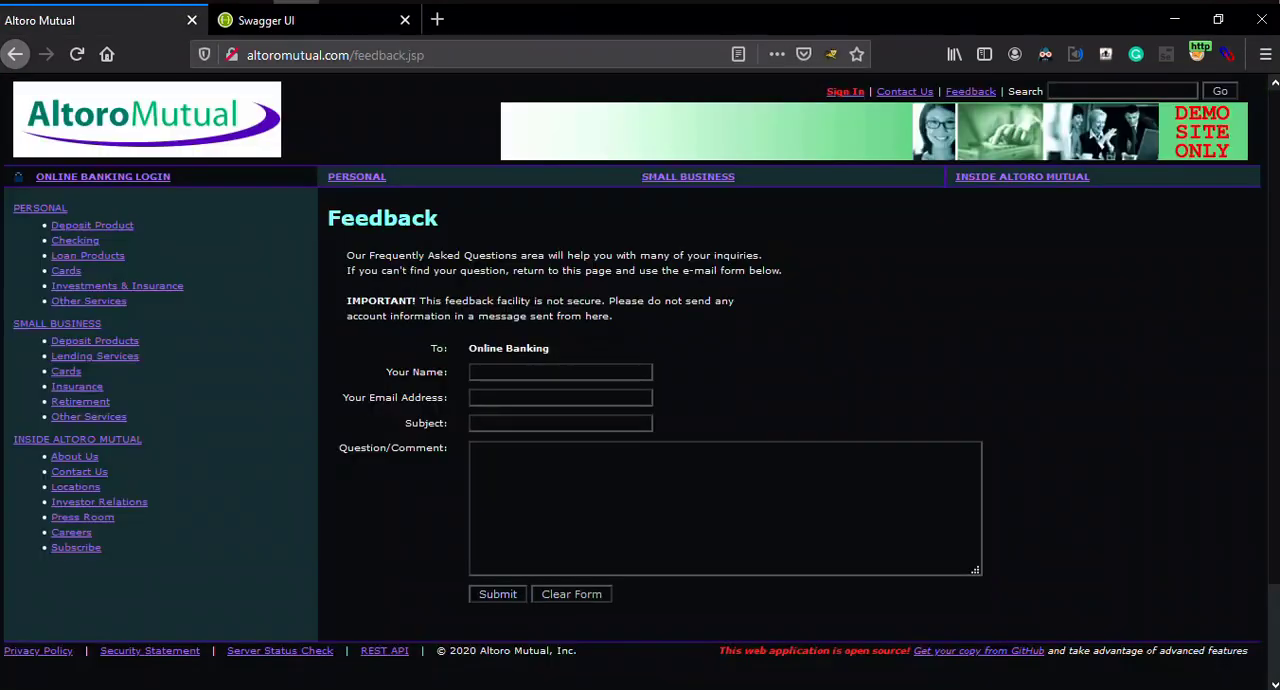
pyautogui.scroll(-2, 640, 390)
pyautogui.scroll(2, 640, 390)
pyautogui.hotkey('ctrl', 'Tab')
pyautogui.hotkey('ctrl', 'Tab')
# Step: Switch to Burp Suite, select the altoromutual.com host in the site map and collapse its tree
pyautogui.hotkey('alt', 'Tab')
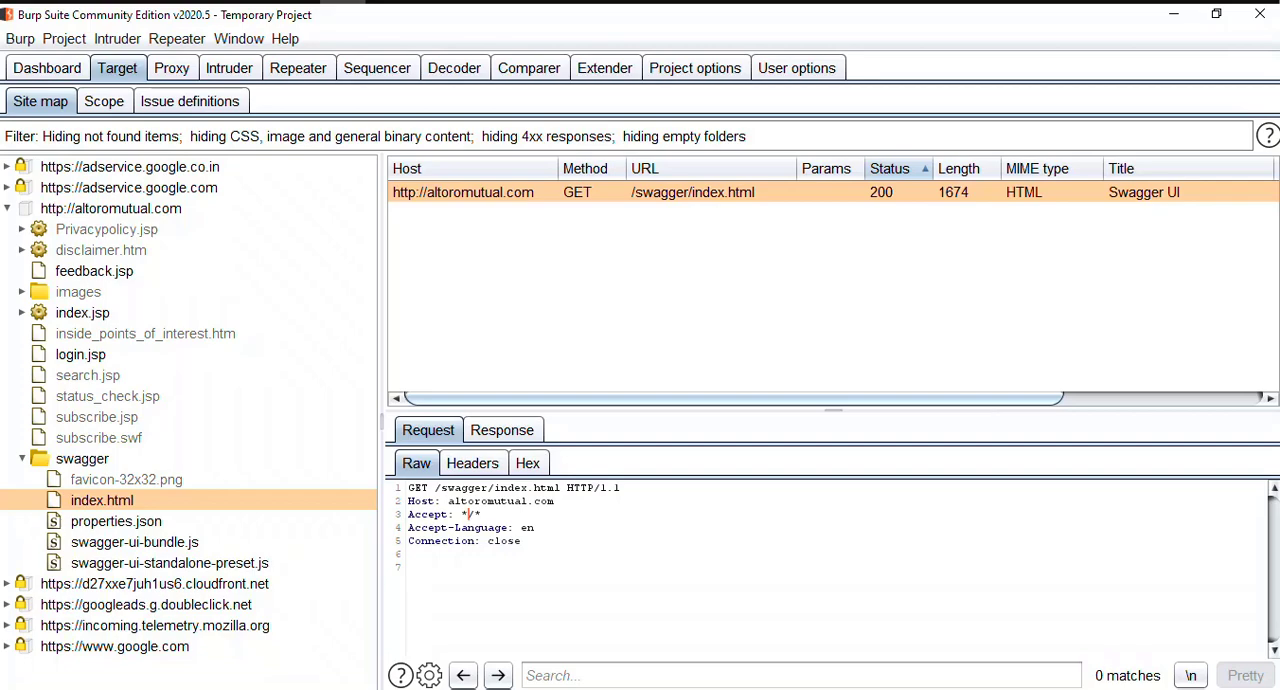
pyautogui.click(111, 209)
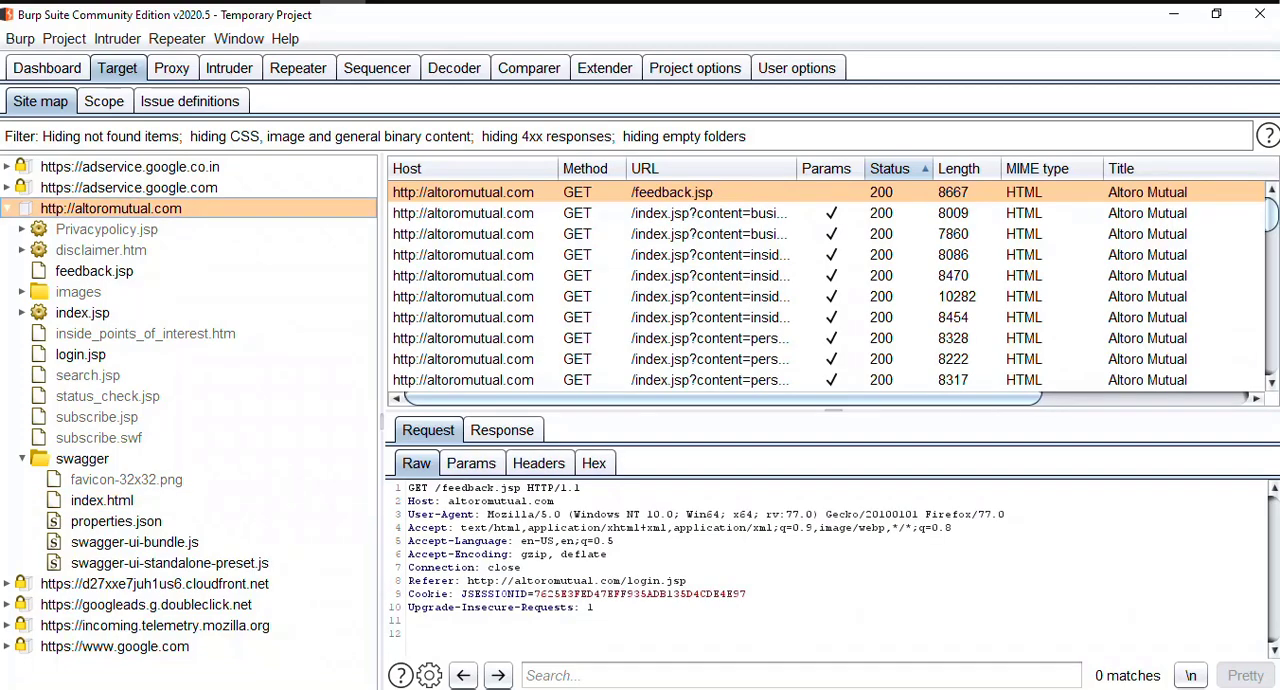
pyautogui.click(8, 209)
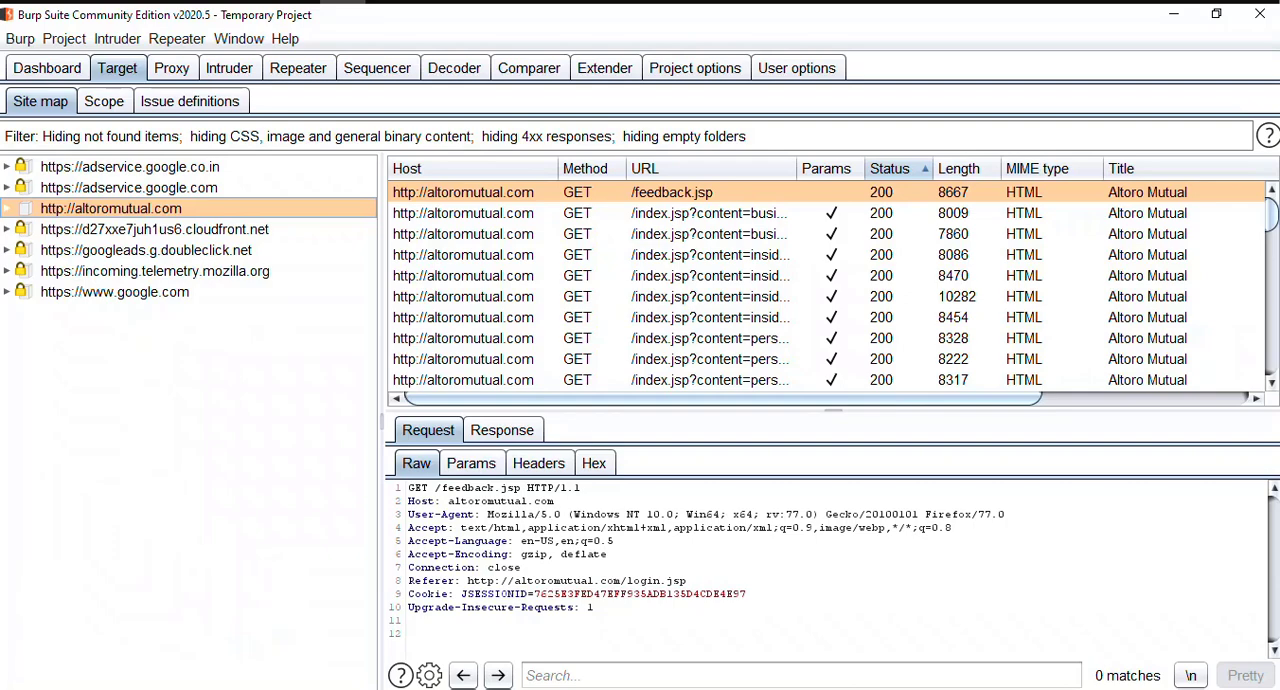
# Step: Select the /index.jsp?content=business_other.htm request, view its row highlight colour choices and close them
pyautogui.click(463, 234)
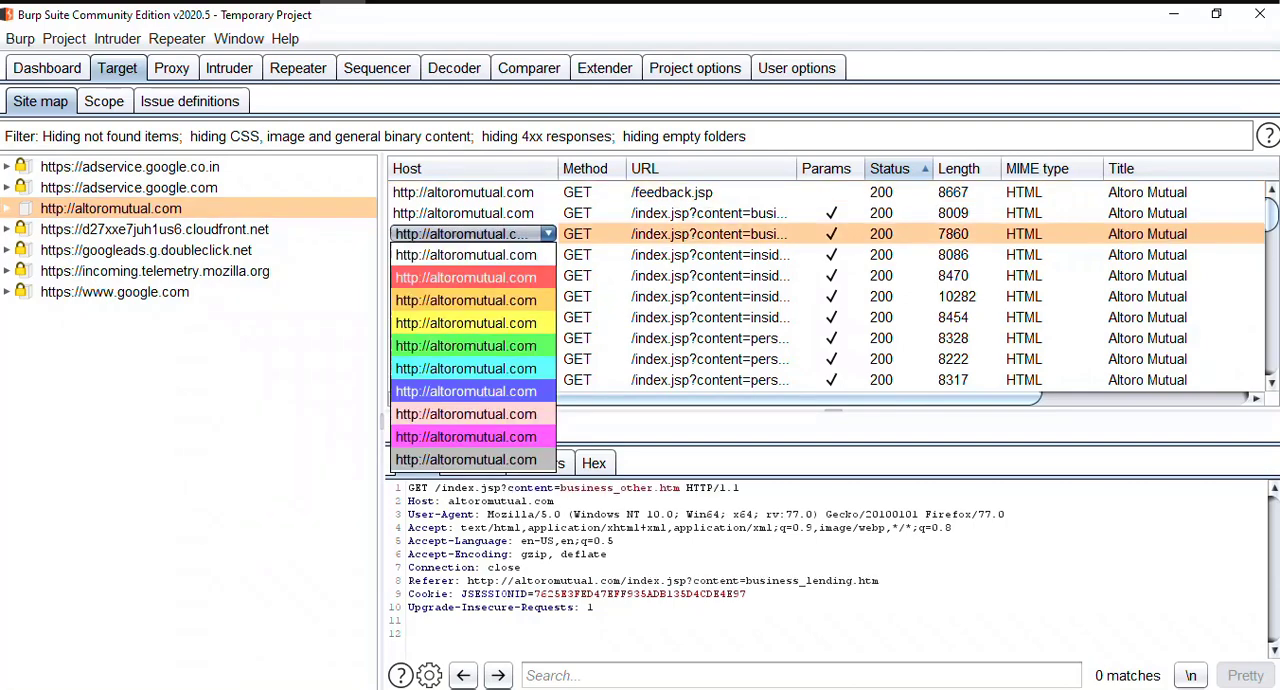
pyautogui.moveTo(1271, 215)
pyautogui.mouseDown()
pyautogui.moveTo(1271, 356)
pyautogui.moveTo(1271, 215)
pyautogui.mouseUp()
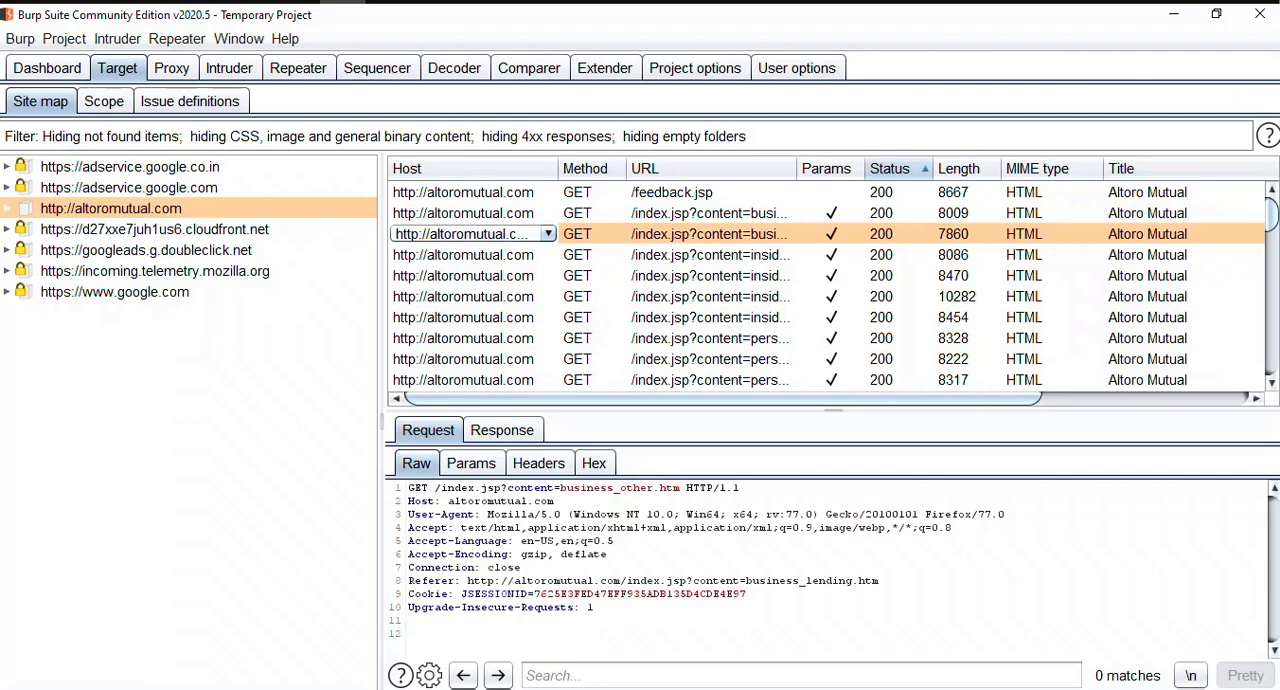
pyautogui.click(548, 234)
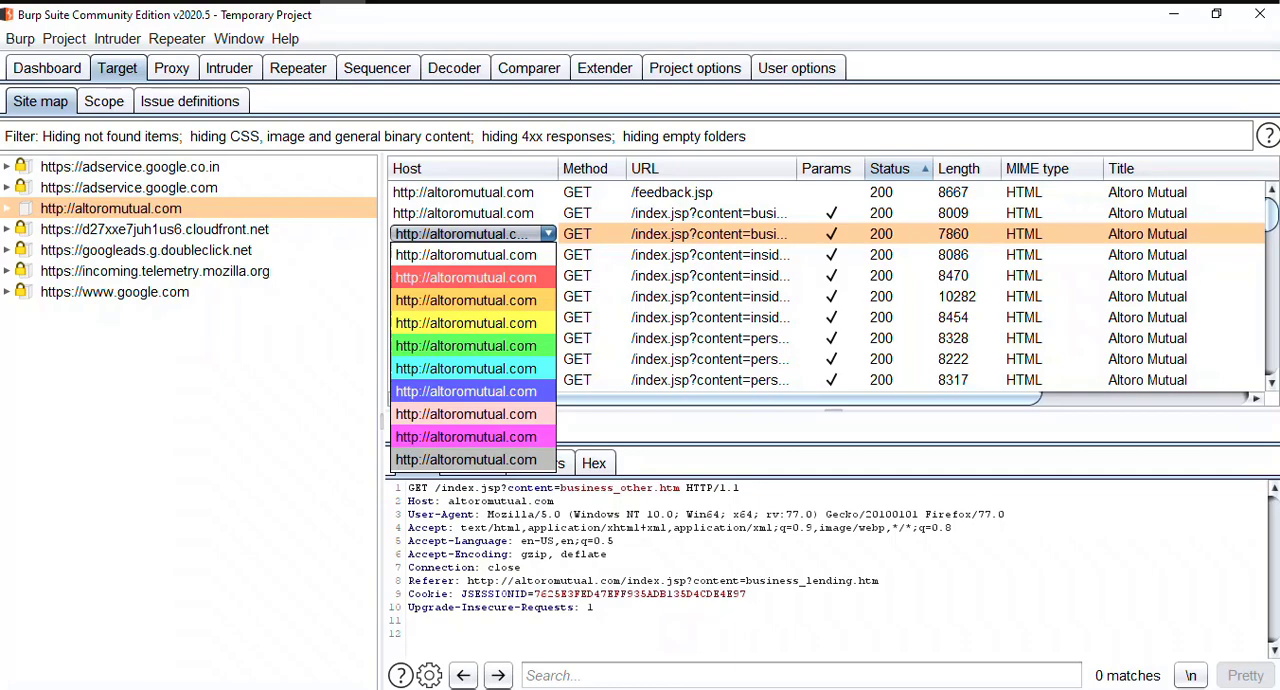
pyautogui.press('Escape')
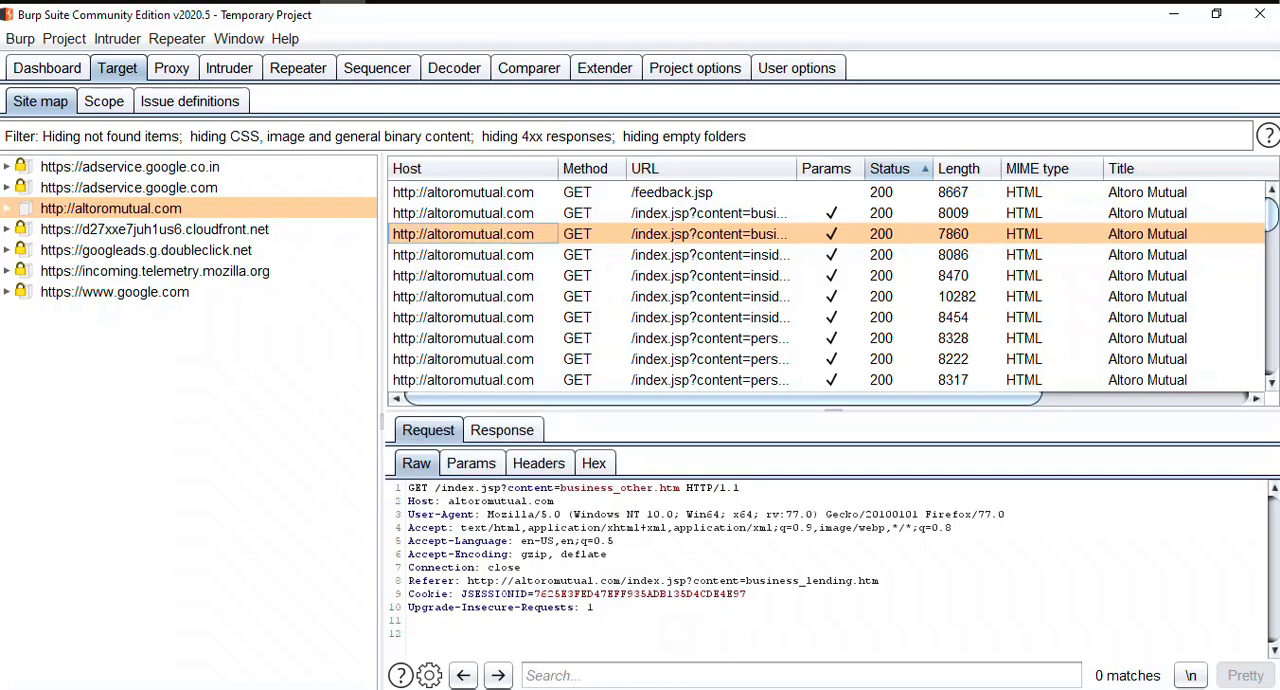
# Step: Set the site map filter to show all items and reselect the altoromutual.com host
pyautogui.click(700, 276)
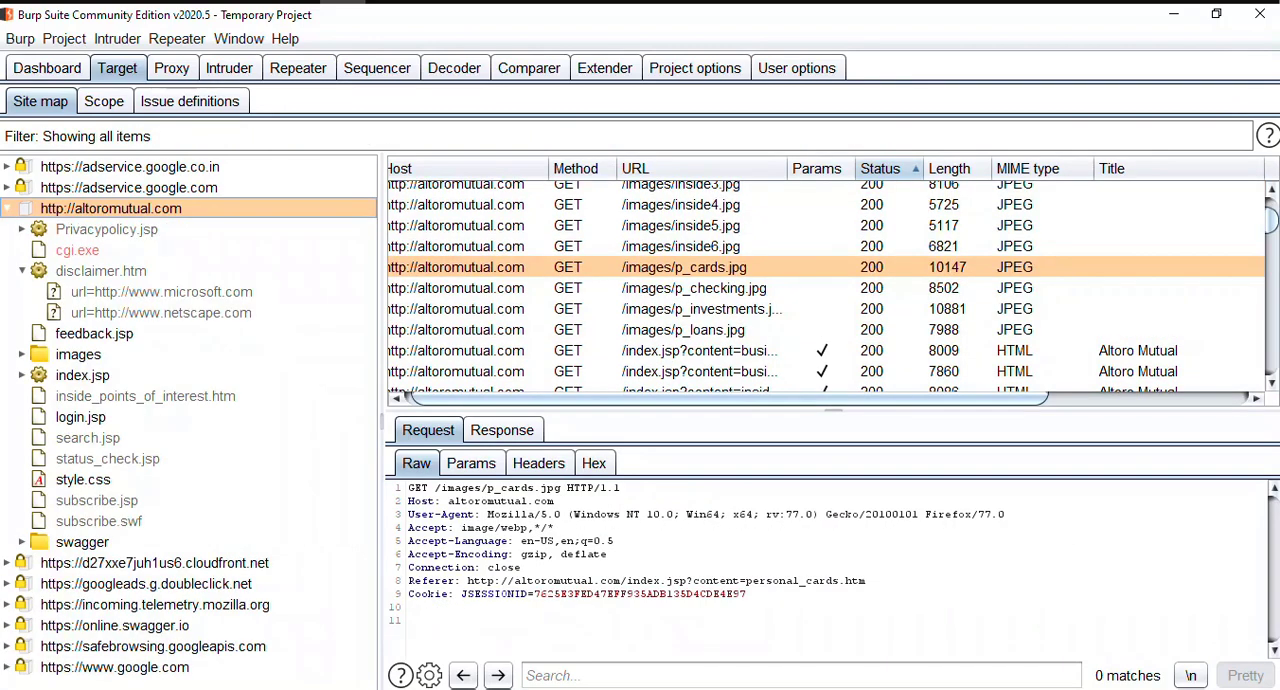
pyautogui.click(106, 229)
pyautogui.click(111, 208)
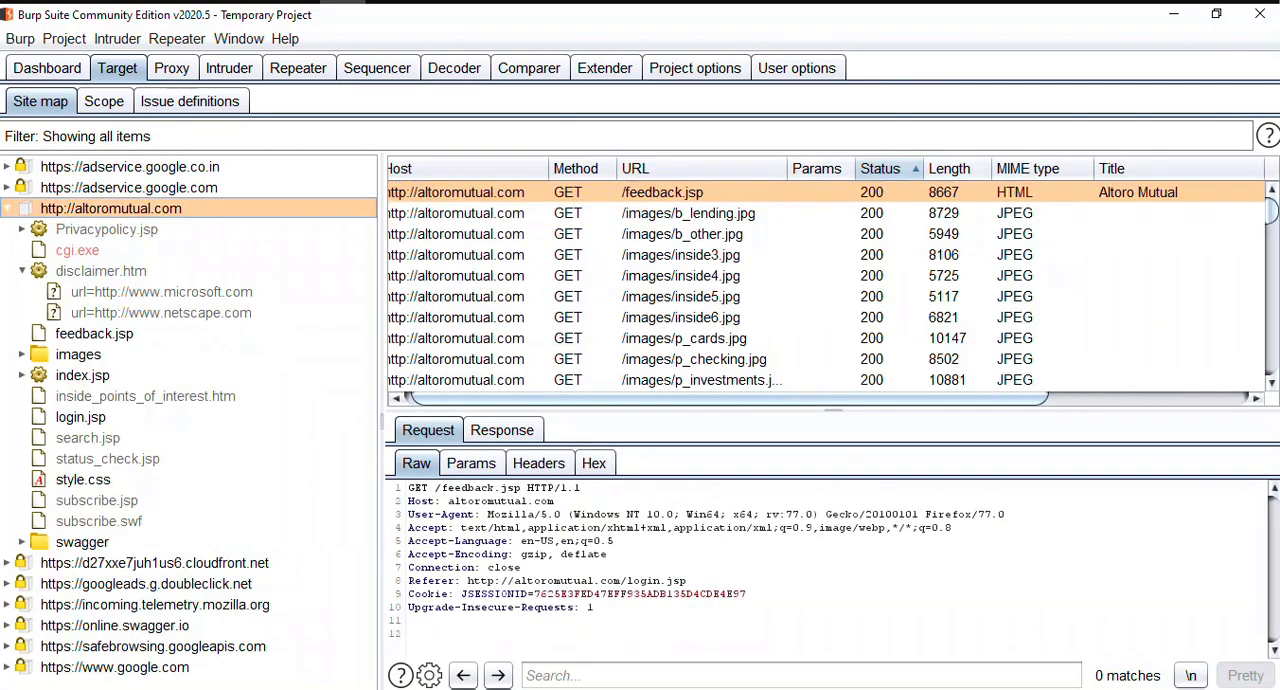
# Step: Go down the site map entries from altoromutual.com to googleads.g.doubleclick.net, viewing their requests
pyautogui.press('Down')
pyautogui.press('Down')
pyautogui.press('Down')
pyautogui.press('Down')
pyautogui.press('Down')
pyautogui.press('Down')
pyautogui.press('Down')
pyautogui.press('Down')
pyautogui.press('Down')
pyautogui.press('Down')
pyautogui.press('Down')
pyautogui.press('Down')
pyautogui.press('Down')
pyautogui.press('Down')
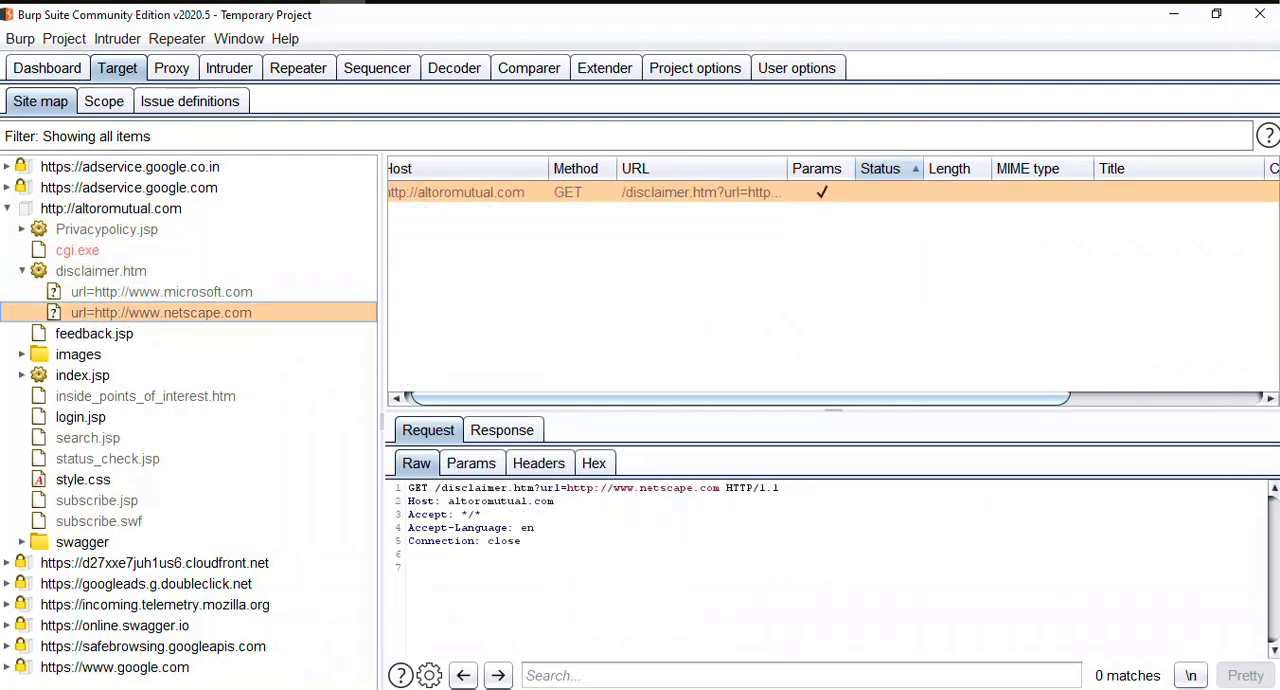
pyautogui.press('Down')
pyautogui.press('Down')
pyautogui.press('Down')
pyautogui.press('Down')
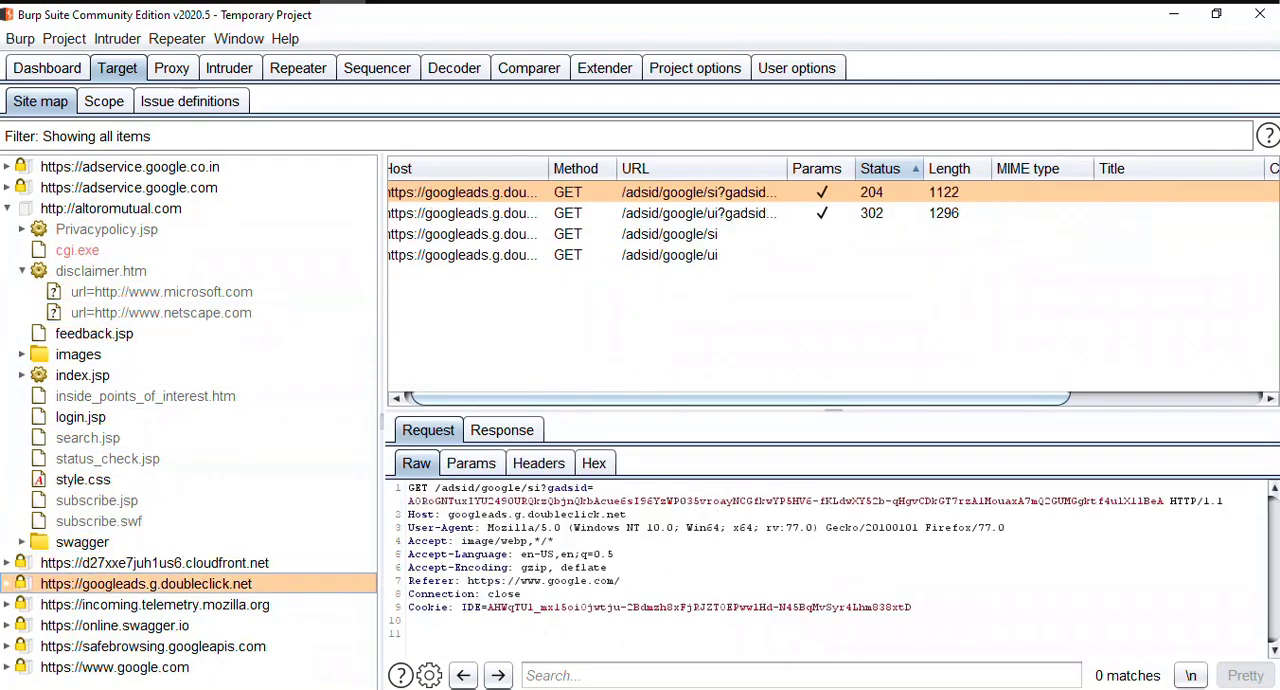
# Step: Go back up the site map entries through subscribe.jsp and search.jsp to the altoromutual.com host, viewing their requests
pyautogui.press('Up')
pyautogui.press('Up')
pyautogui.press('Up')
pyautogui.press('Up')
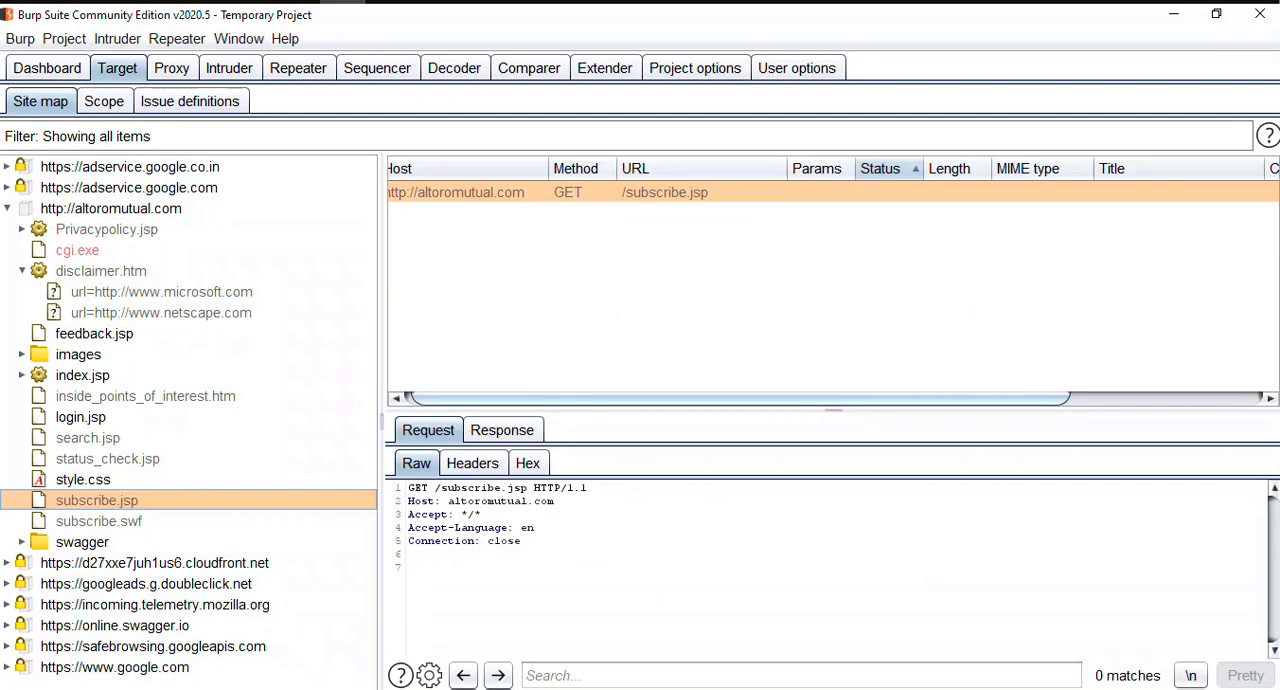
pyautogui.press('Up')
pyautogui.press('Up')
pyautogui.press('Up')
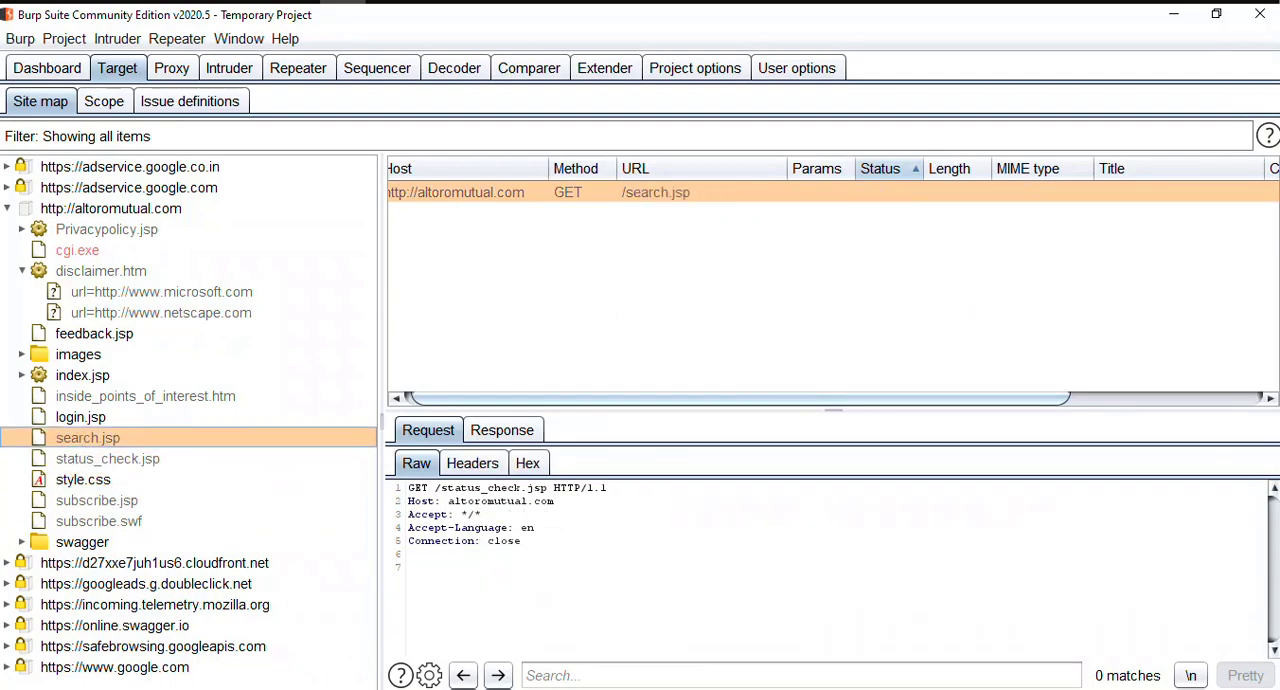
pyautogui.press('Up')
pyautogui.press('Up')
pyautogui.press('Up')
pyautogui.press('Up')
pyautogui.press('Up')
pyautogui.press('Up')
pyautogui.press('Up')
pyautogui.press('Up')
pyautogui.press('Up')
pyautogui.press('Up')
pyautogui.press('Up')
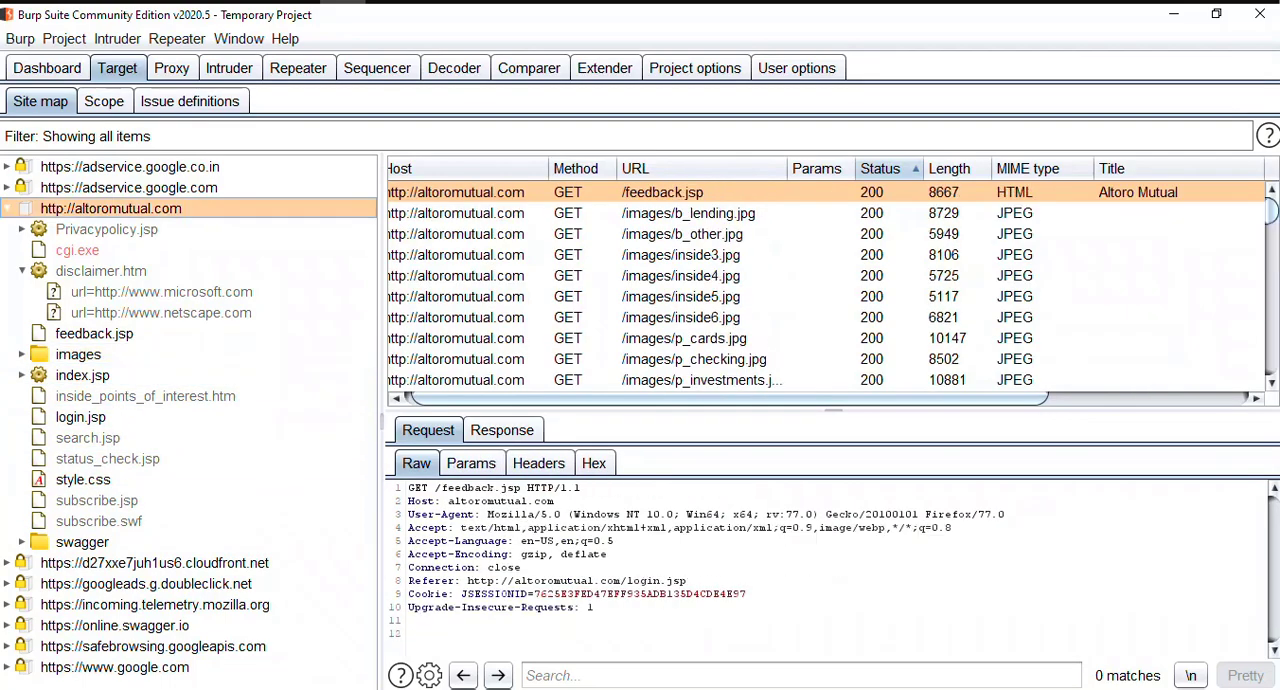
# Step: Collapse the altoromutual.com host and add it to the target scope
pyautogui.press('Left')
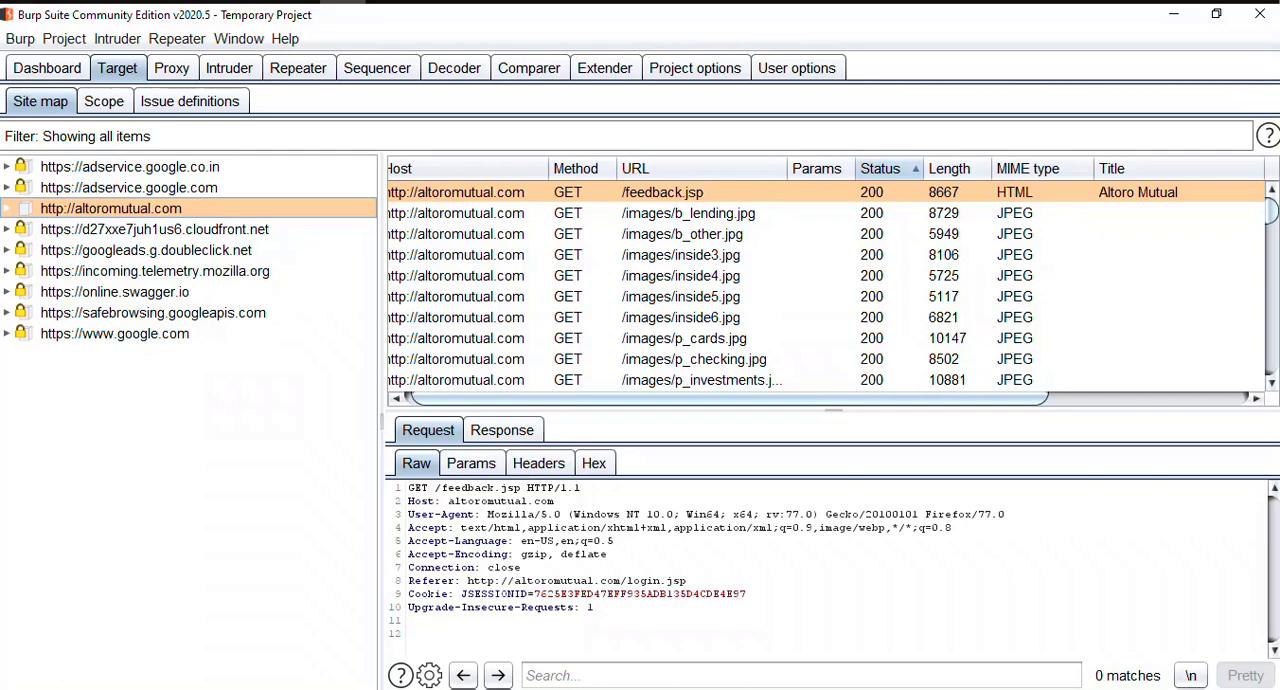
pyautogui.rightClick(132, 210)
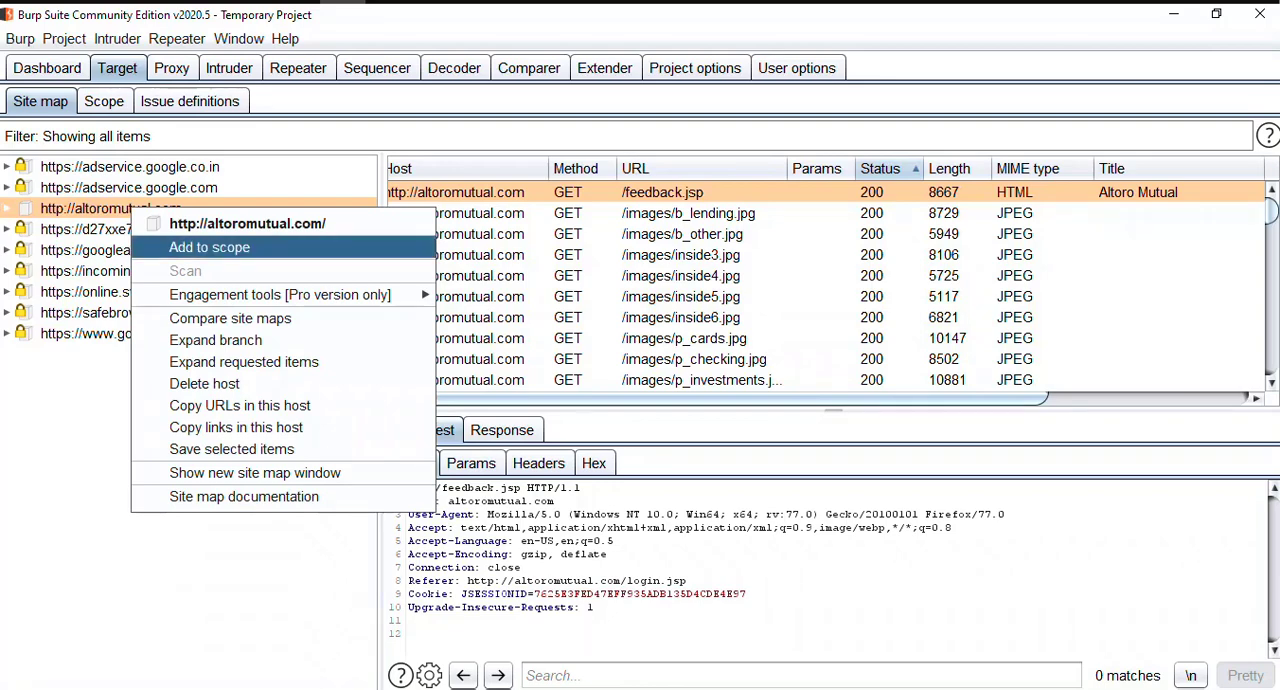
pyautogui.click(210, 248)
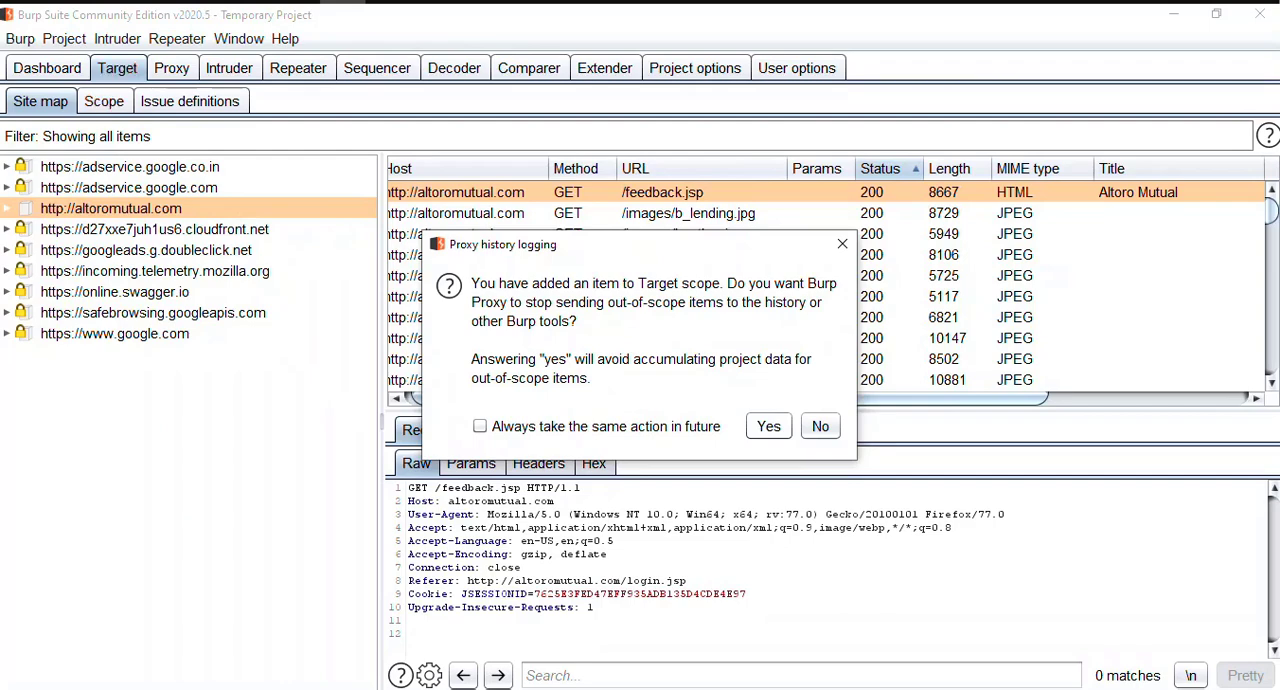
# Step: Stop sending out-of-scope items to the proxy history and other Burp tools
pyautogui.click(768, 426)
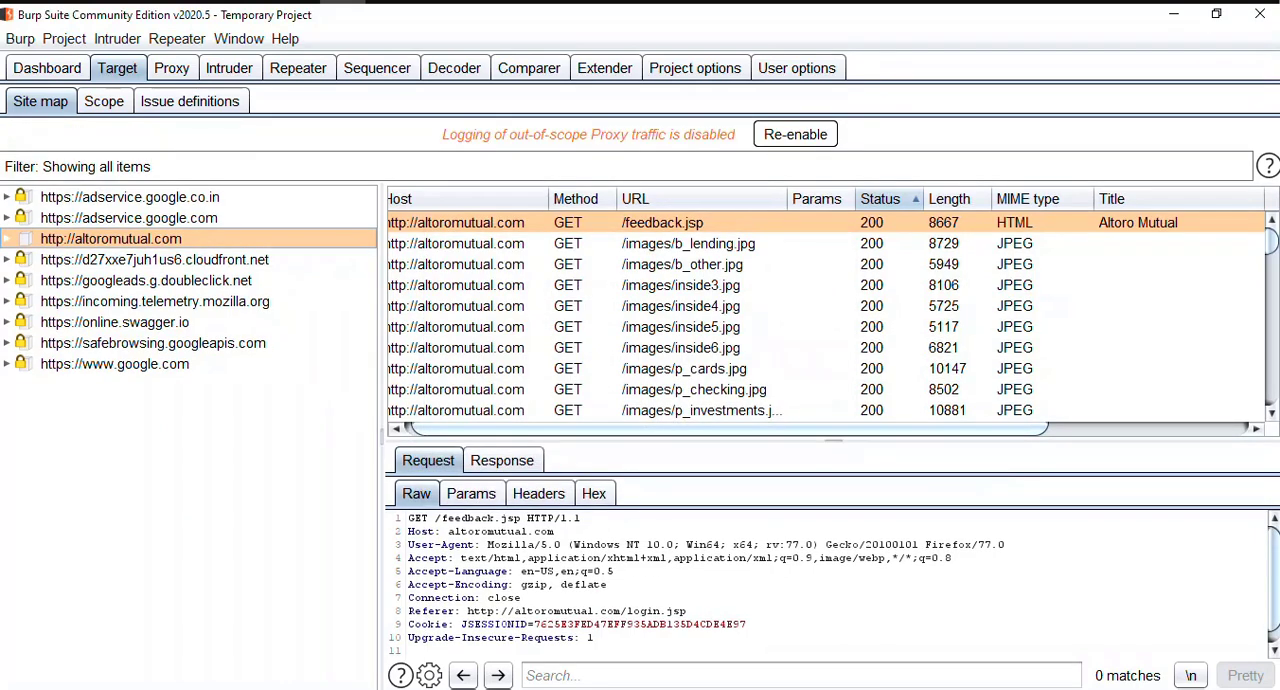
# Step: Start a new live passive crawl task for Proxy traffic in suite scope, ignoring duplicate items based on URL and parameter names
pyautogui.click(47, 68)
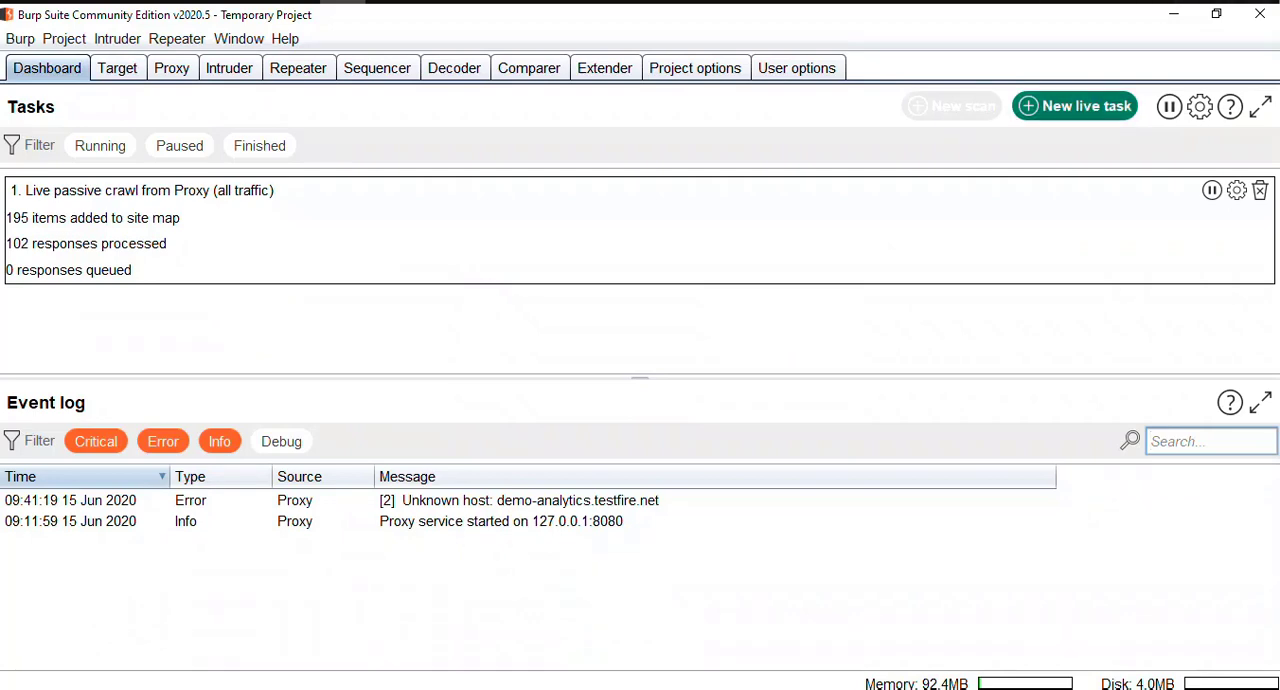
pyautogui.click(1075, 106)
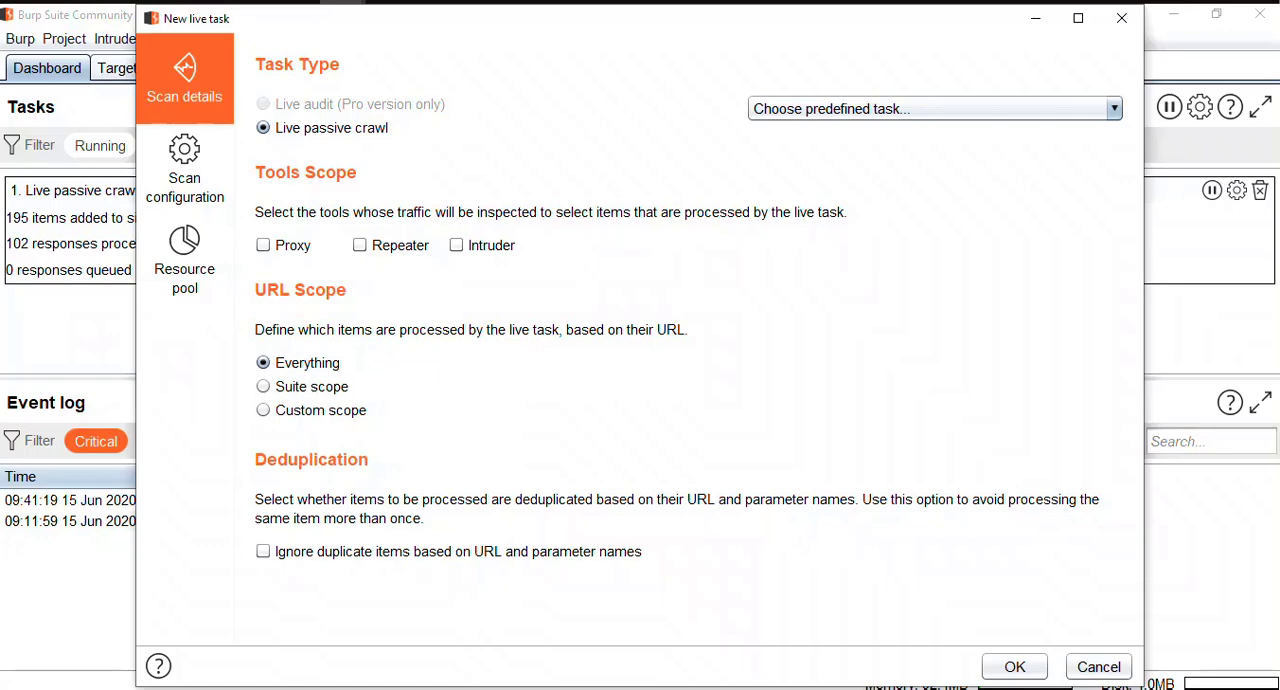
pyautogui.click(263, 245)
pyautogui.click(263, 386)
pyautogui.click(263, 551)
# Step: Set the task's scan configuration to the library entry Add all links to site map
pyautogui.click(185, 170)
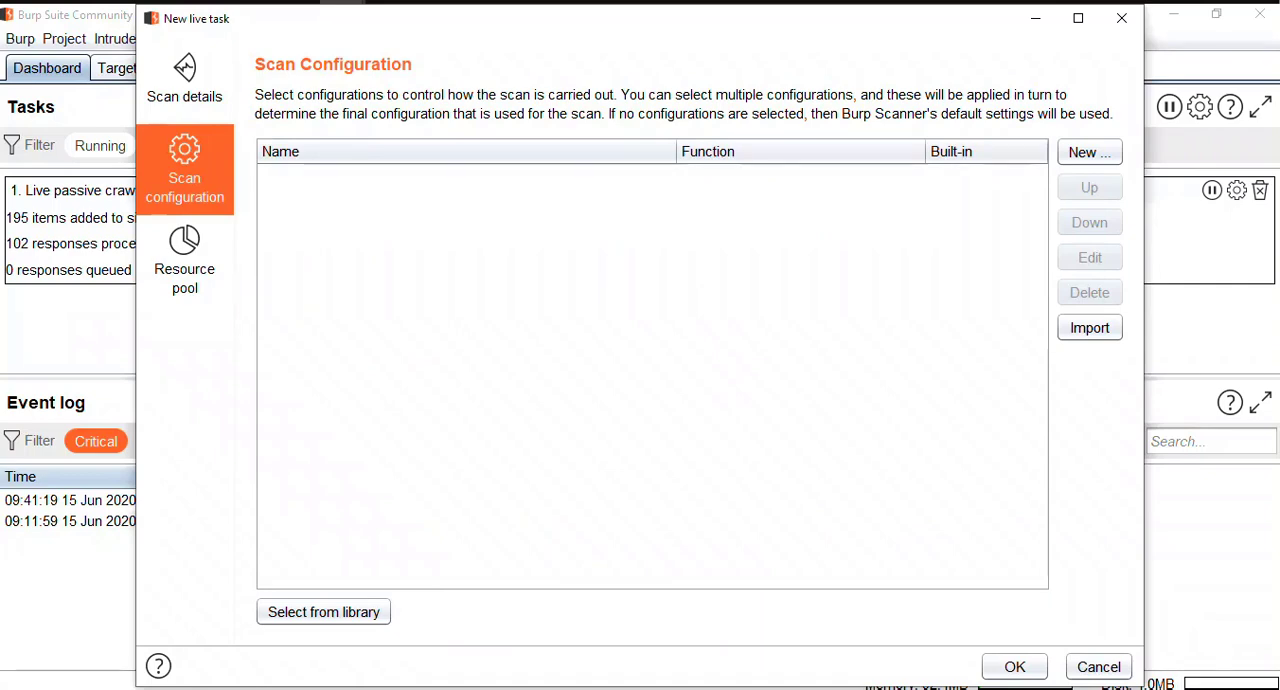
pyautogui.click(323, 612)
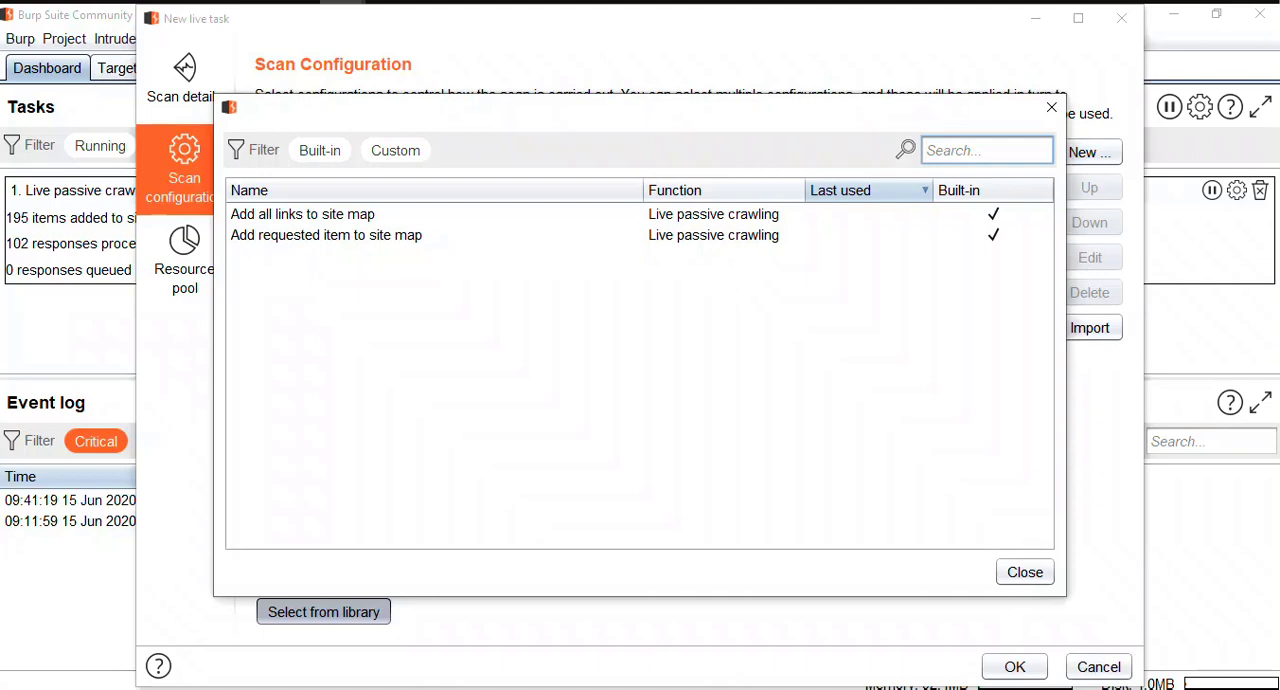
pyautogui.click(326, 235)
pyautogui.click(323, 612)
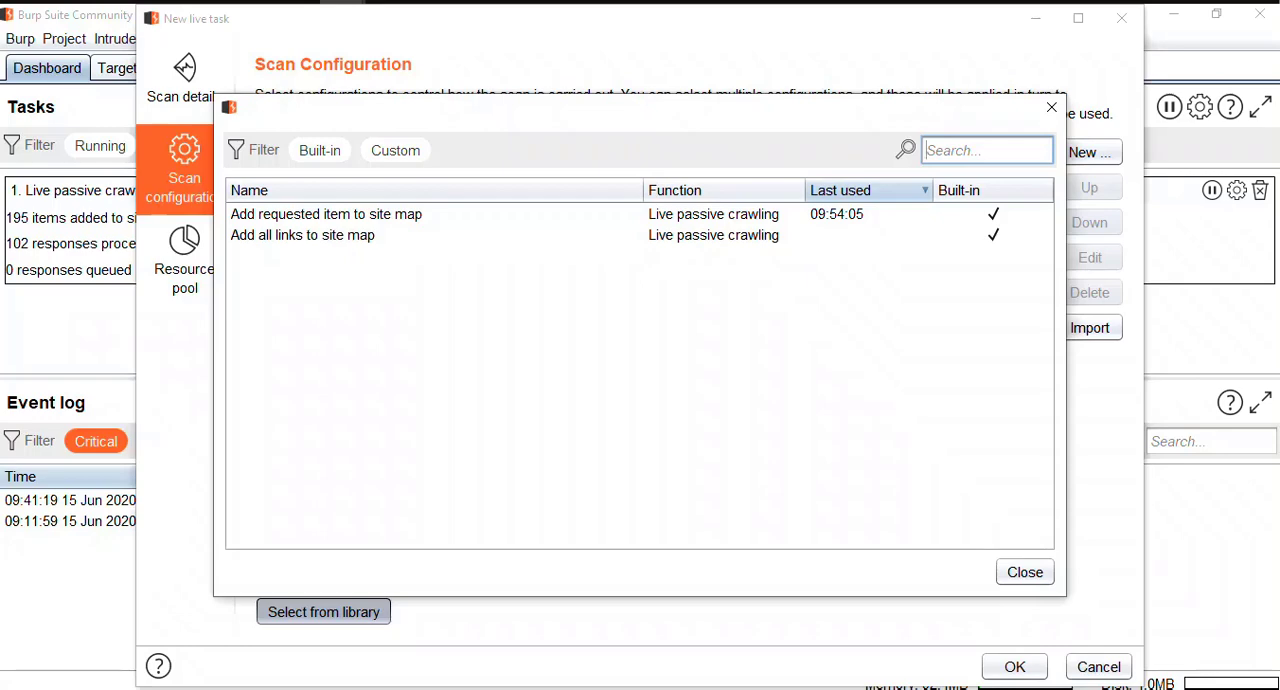
pyautogui.click(303, 235)
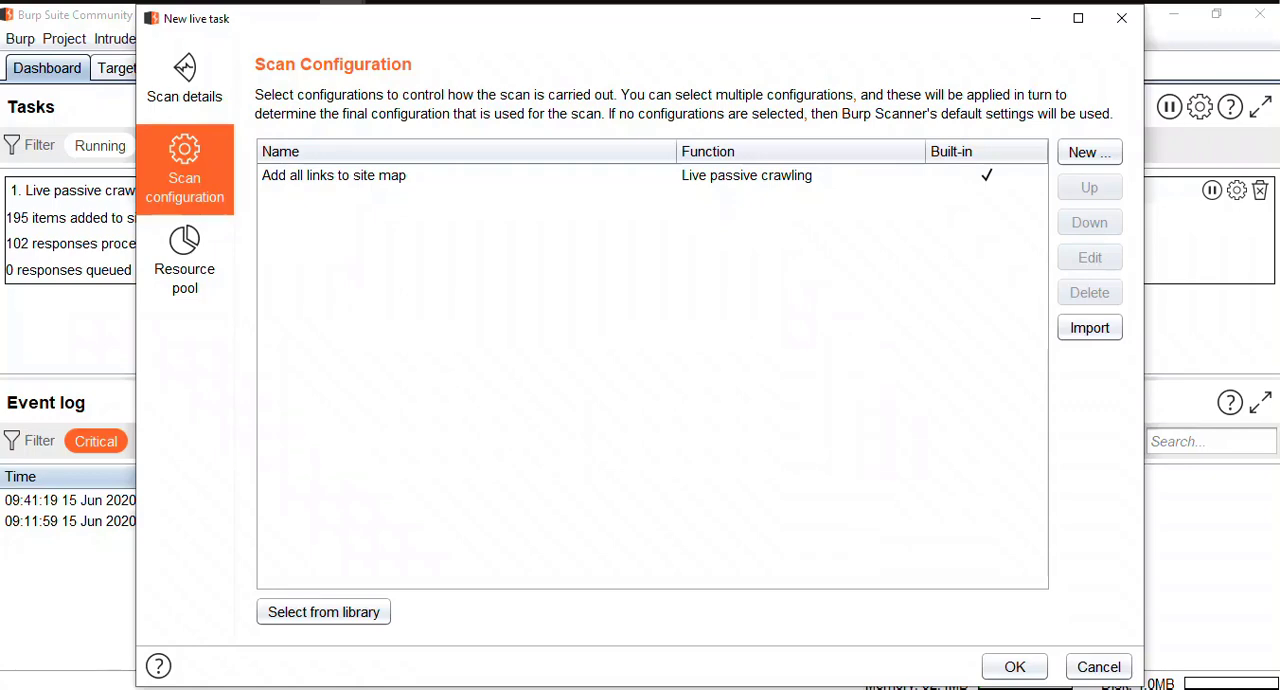
# Step: Assign the task to the default resource pool, create it and view its entry in the task list
pyautogui.click(185, 260)
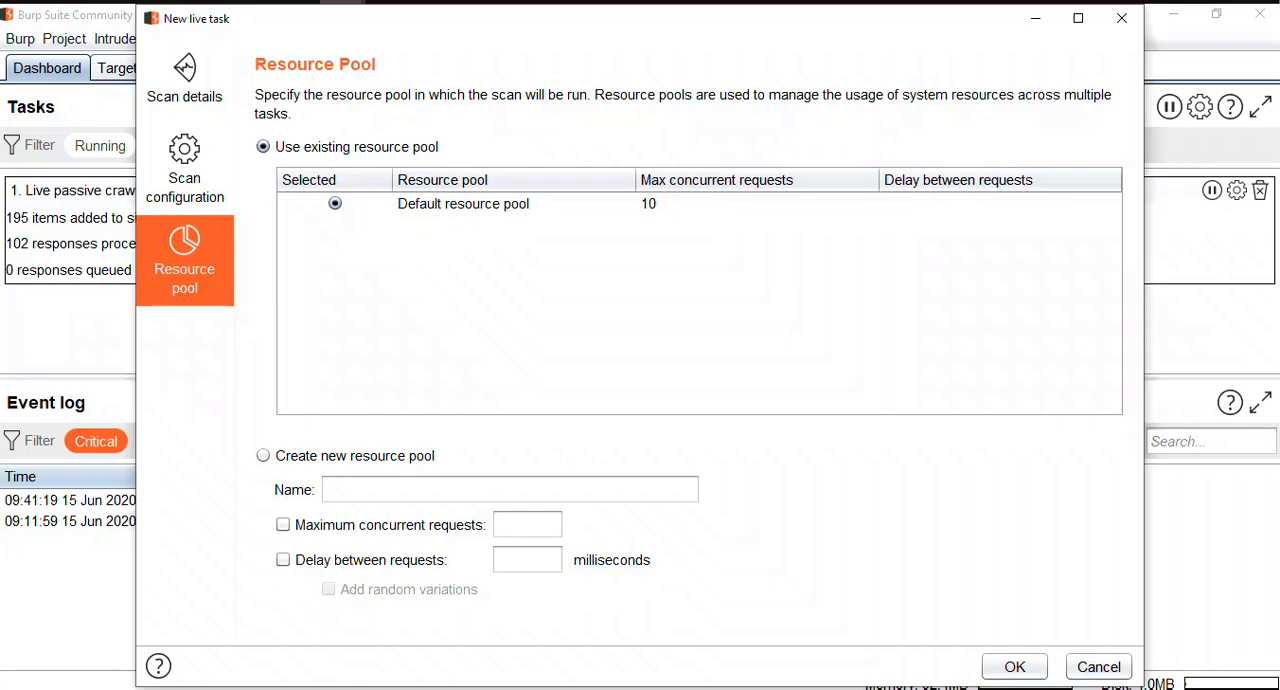
pyautogui.click(480, 204)
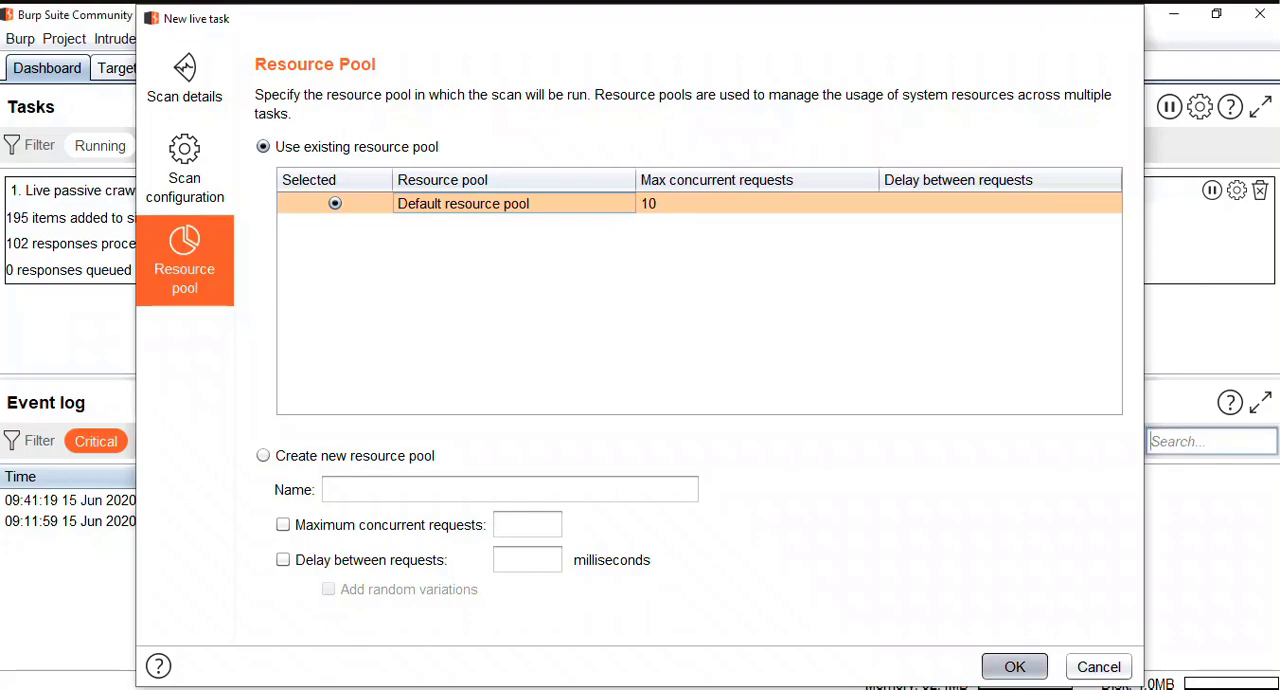
pyautogui.click(1014, 666)
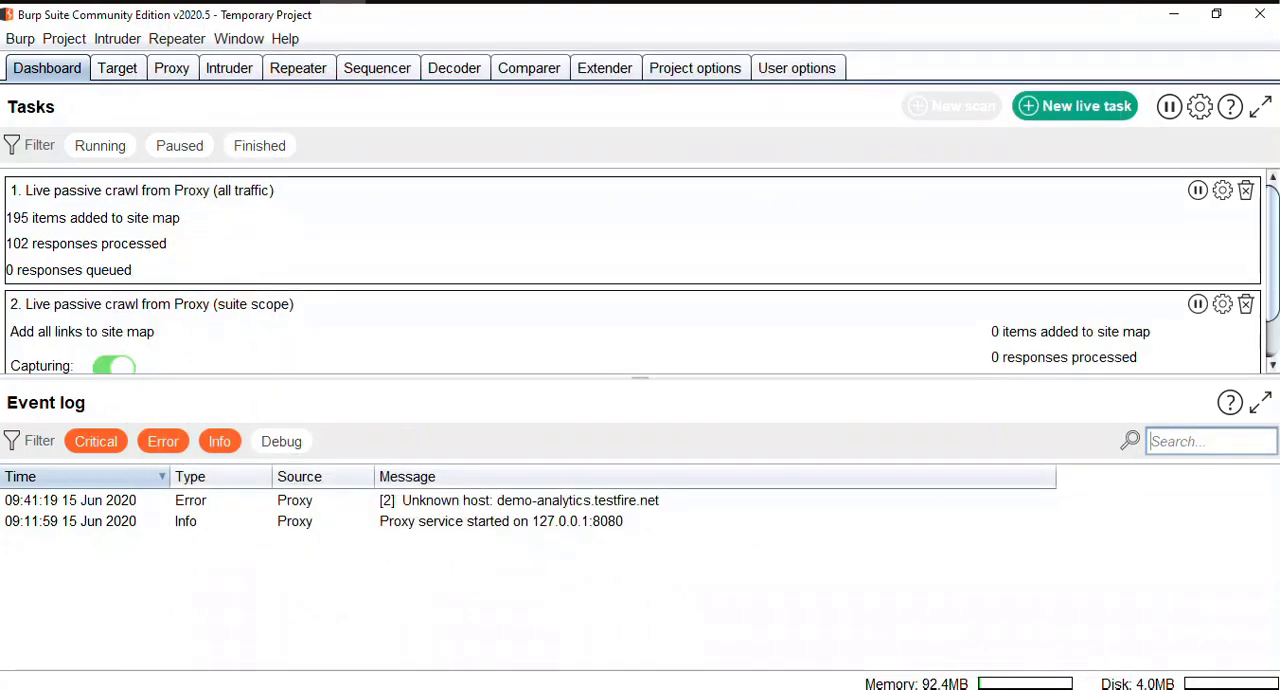
pyautogui.scroll(-1, 632, 271)
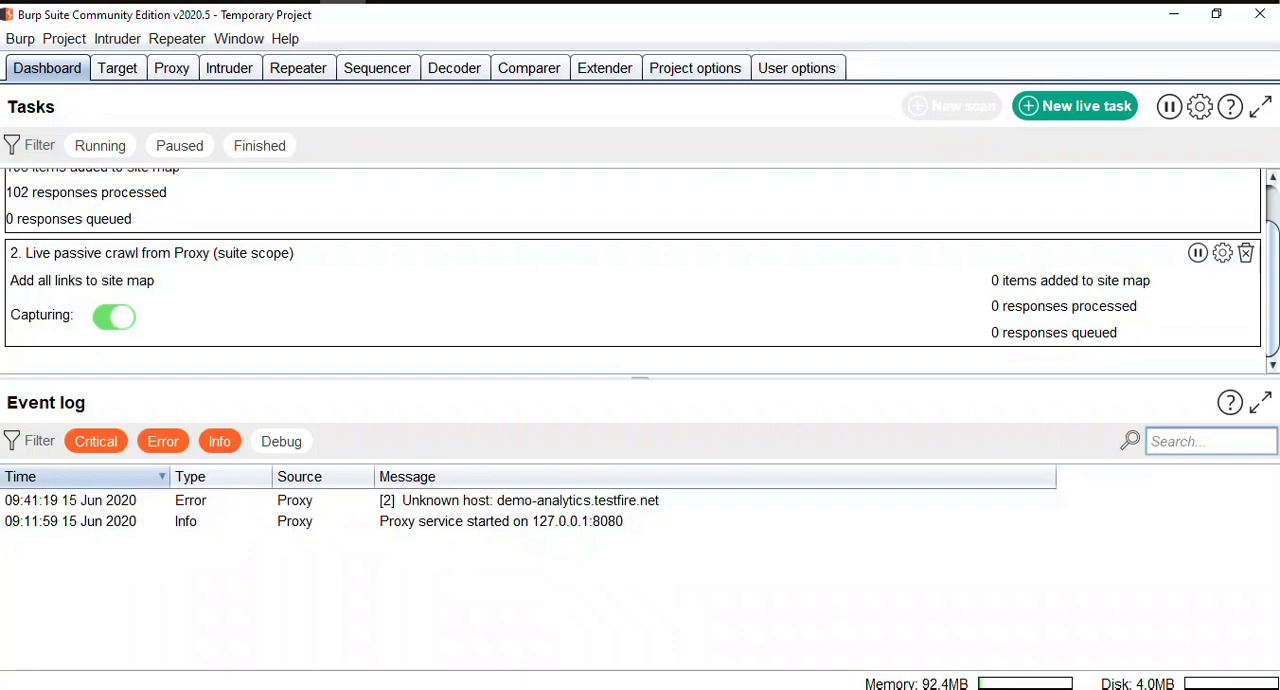
# Step: Switch to the browser and visit several Altoro Mutual pages, including personal Other Services, business Insurance and About Us
pyautogui.click(117, 68)
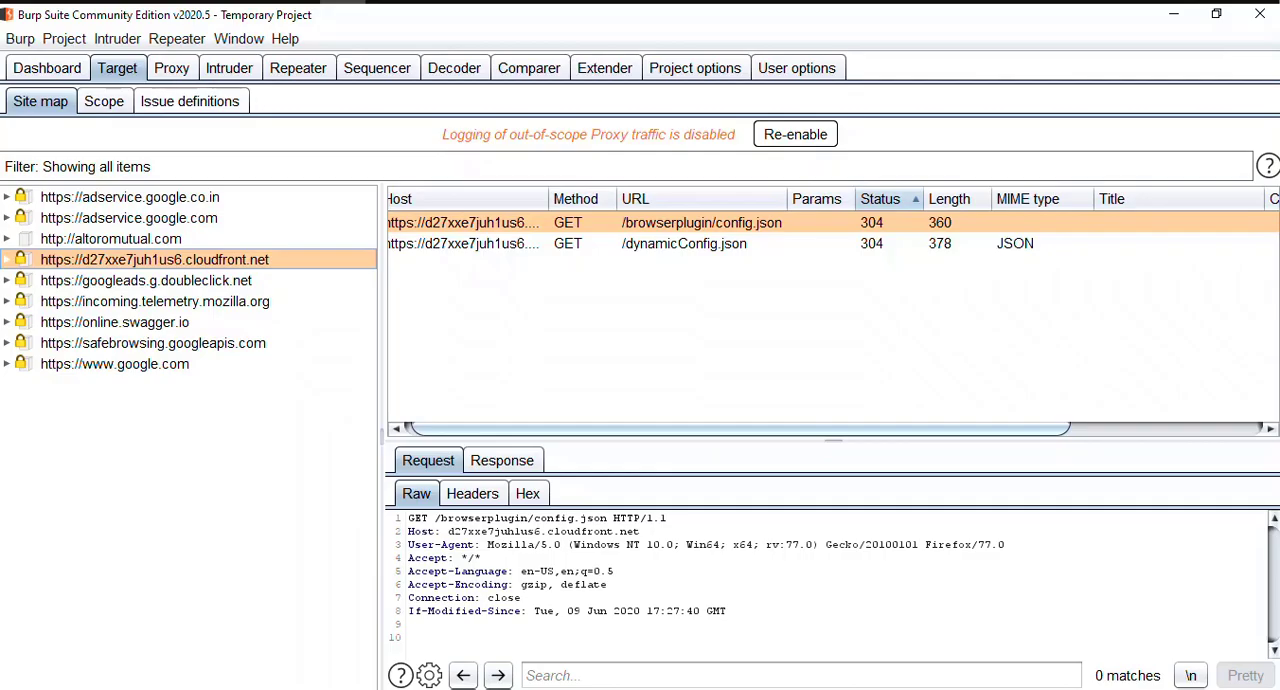
pyautogui.click(296, 2)
pyautogui.click(88, 301)
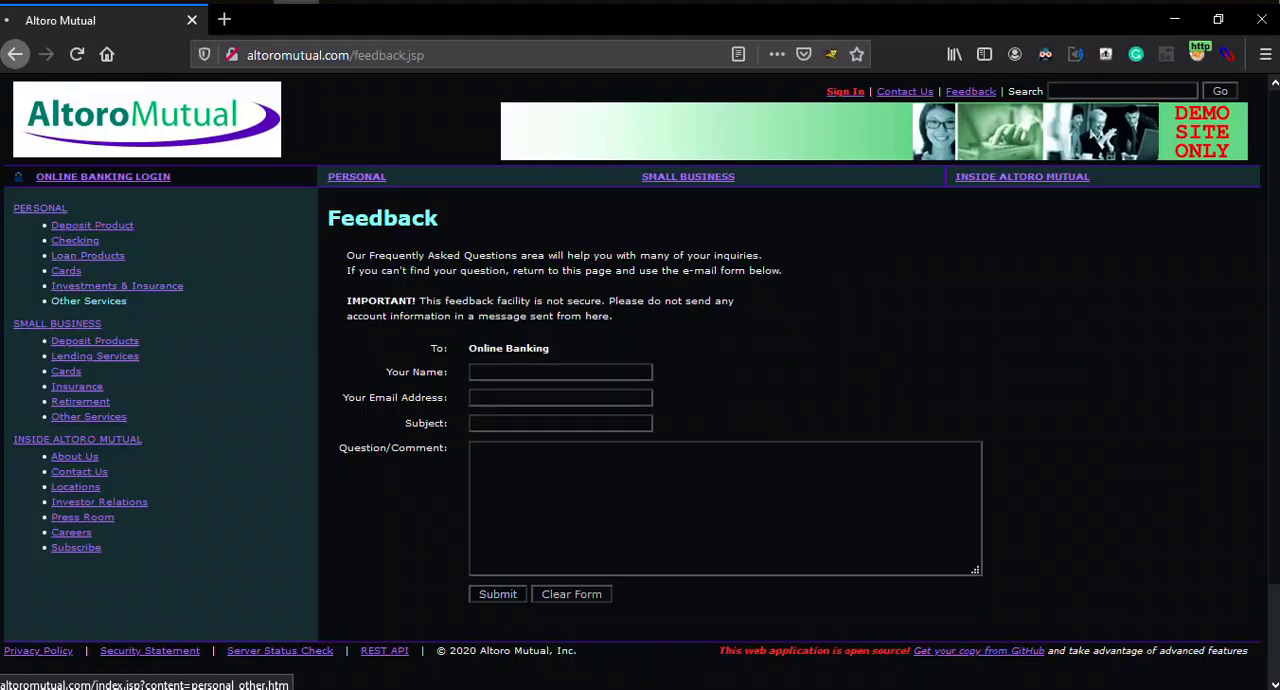
pyautogui.click(117, 286)
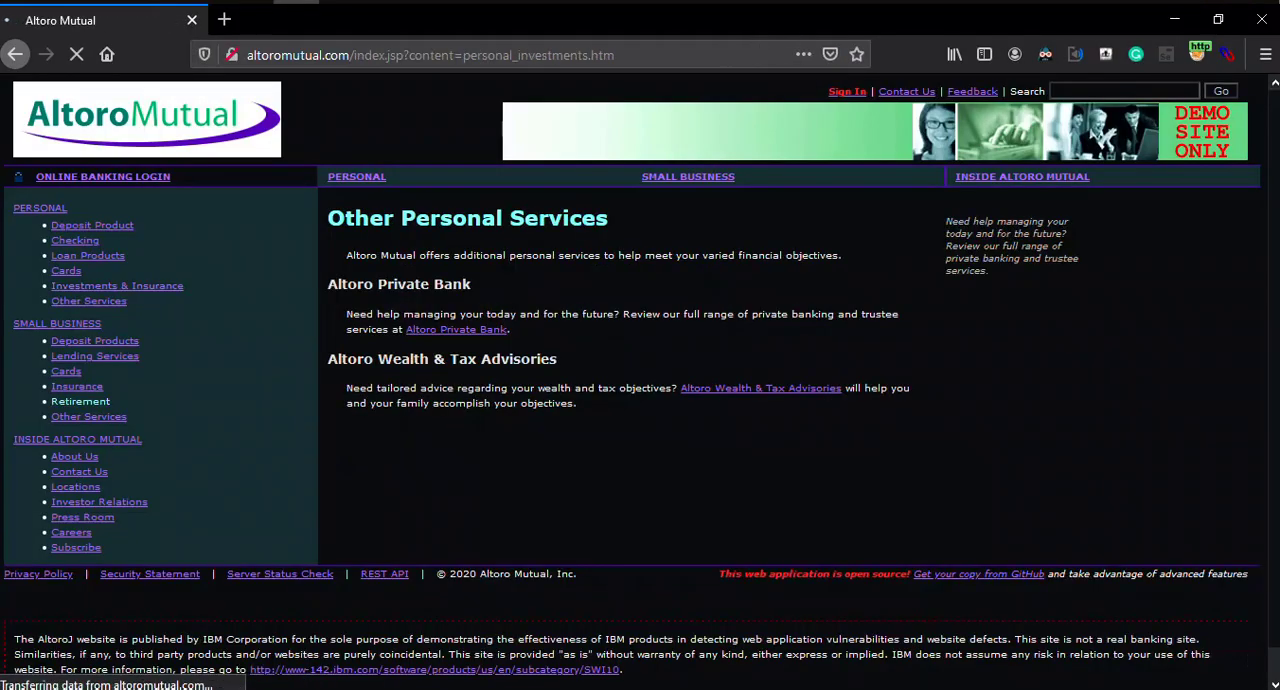
pyautogui.click(77, 386)
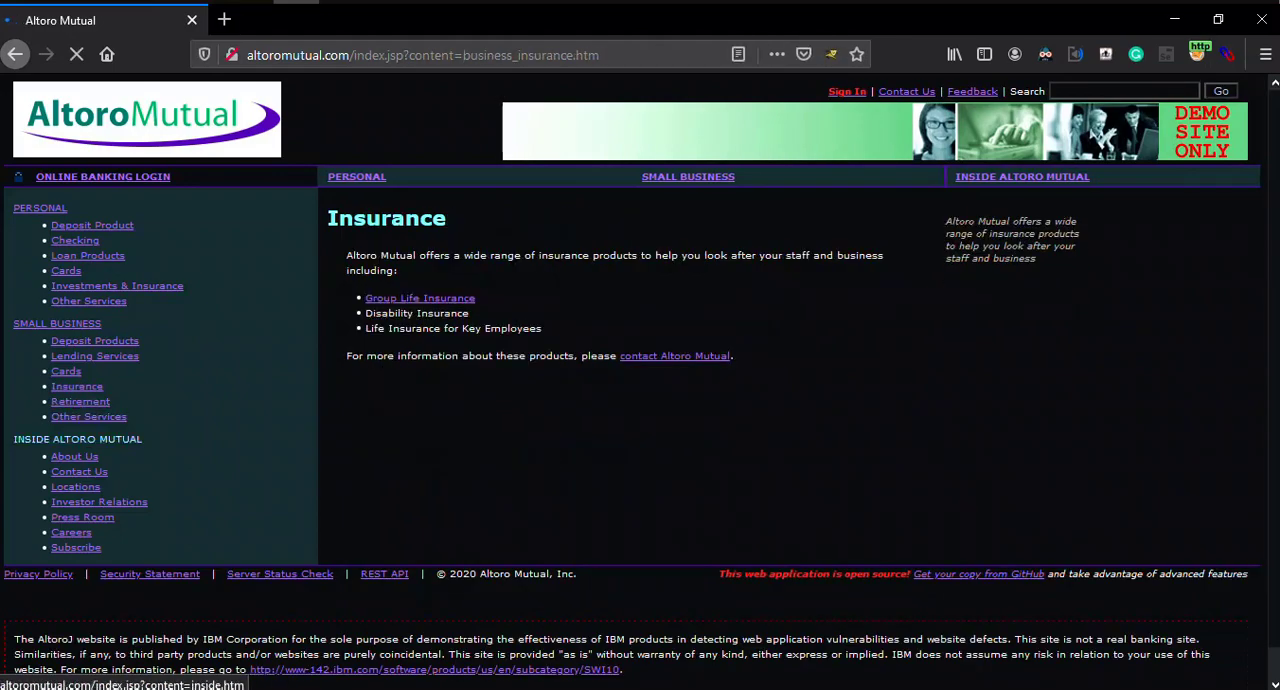
pyautogui.scroll(-1, 74, 456)
pyautogui.click(75, 453)
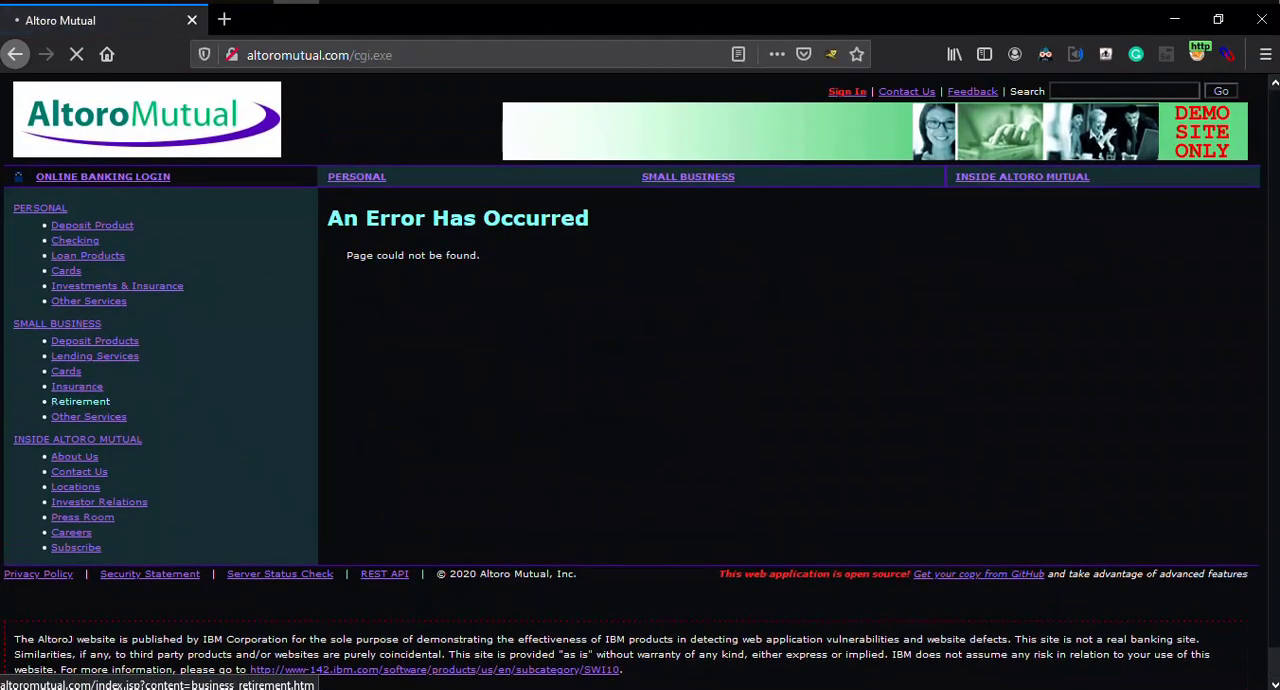
pyautogui.scroll(-1, 77, 376)
pyautogui.click(99, 475)
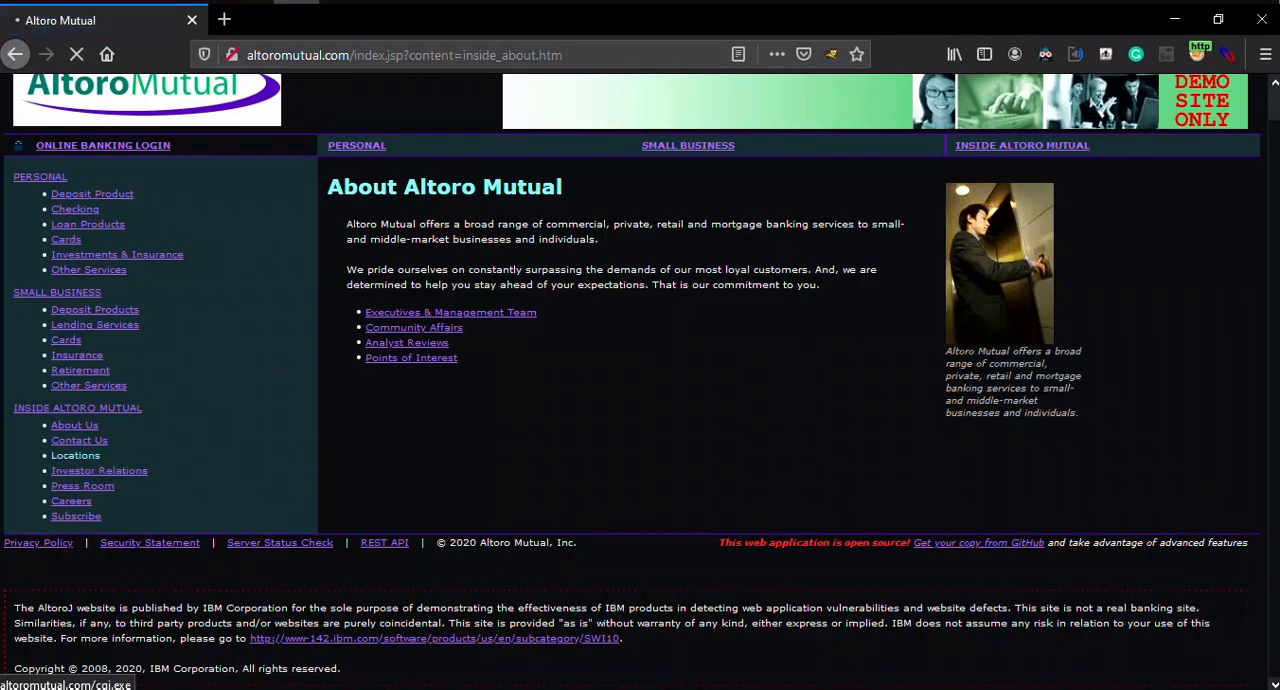
# Step: Switch back to Burp Suite and check the available actions for the altoromutual.com host in the site map
pyautogui.hotkey('alt', 'Tab')
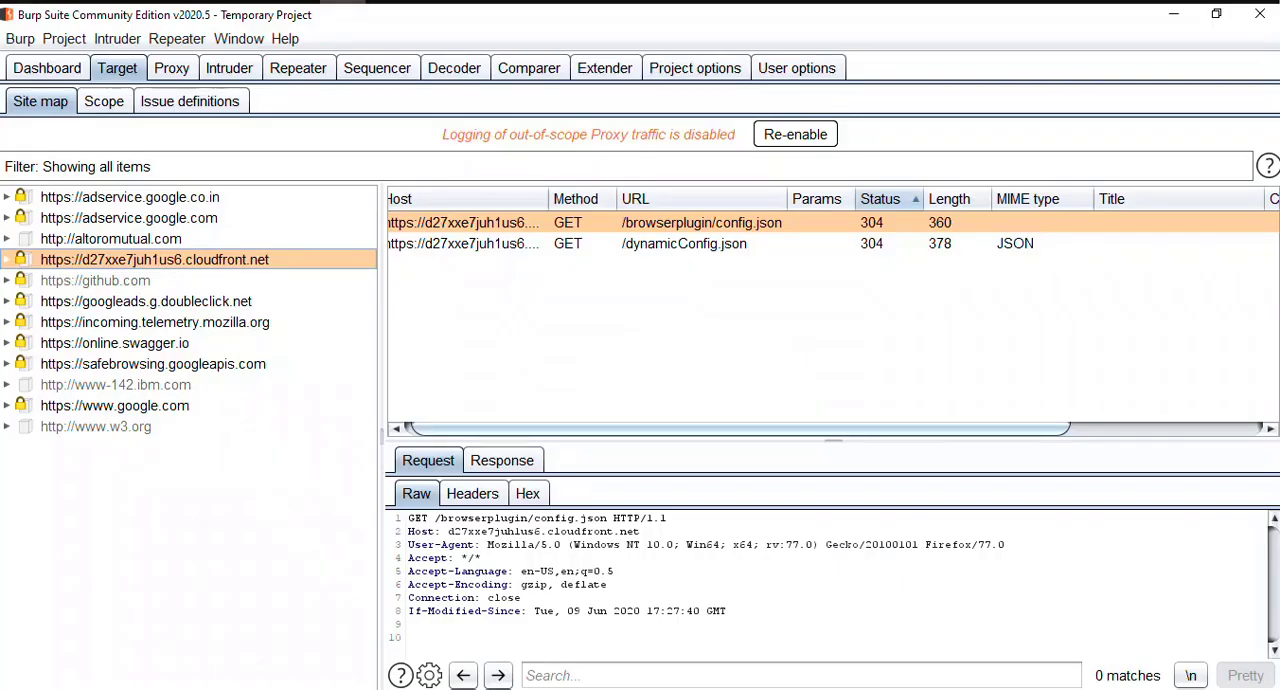
pyautogui.click(111, 239)
pyautogui.rightClick(115, 240)
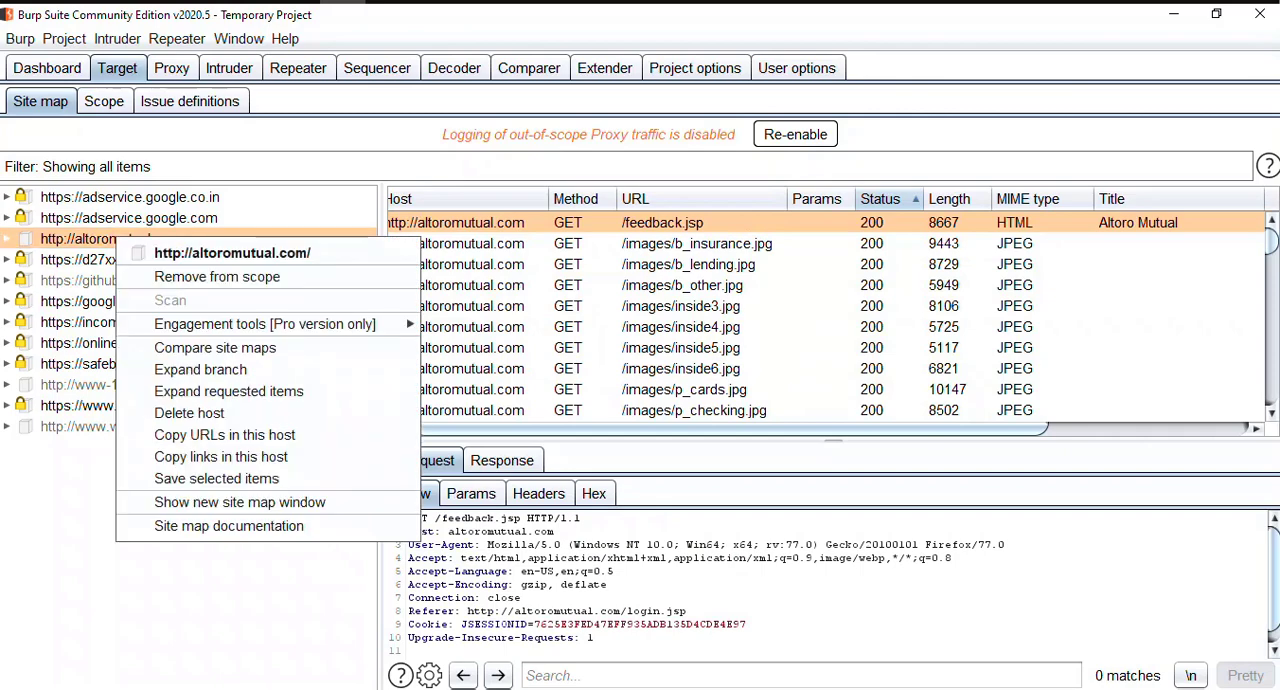
pyautogui.press('Escape')
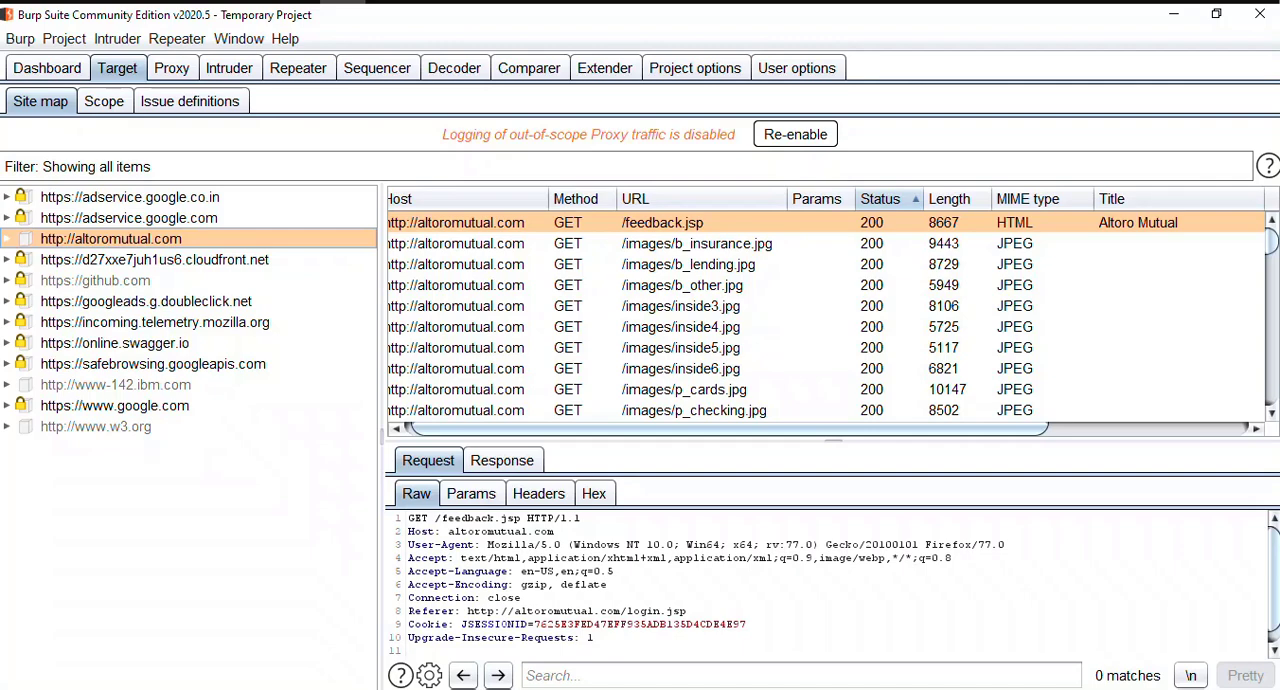
# Step: Filter the site map to show only in-scope items, and restore it to showing all items
pyautogui.click(200, 167)
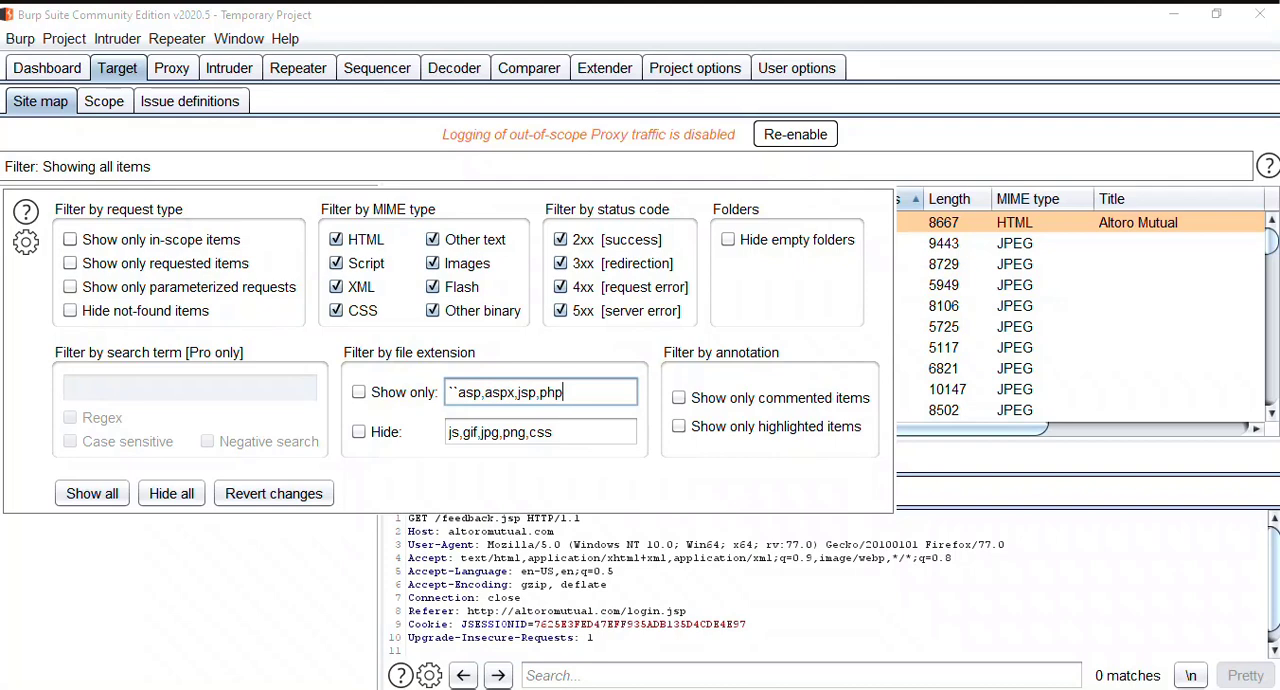
pyautogui.click(70, 239)
pyautogui.click(110, 570)
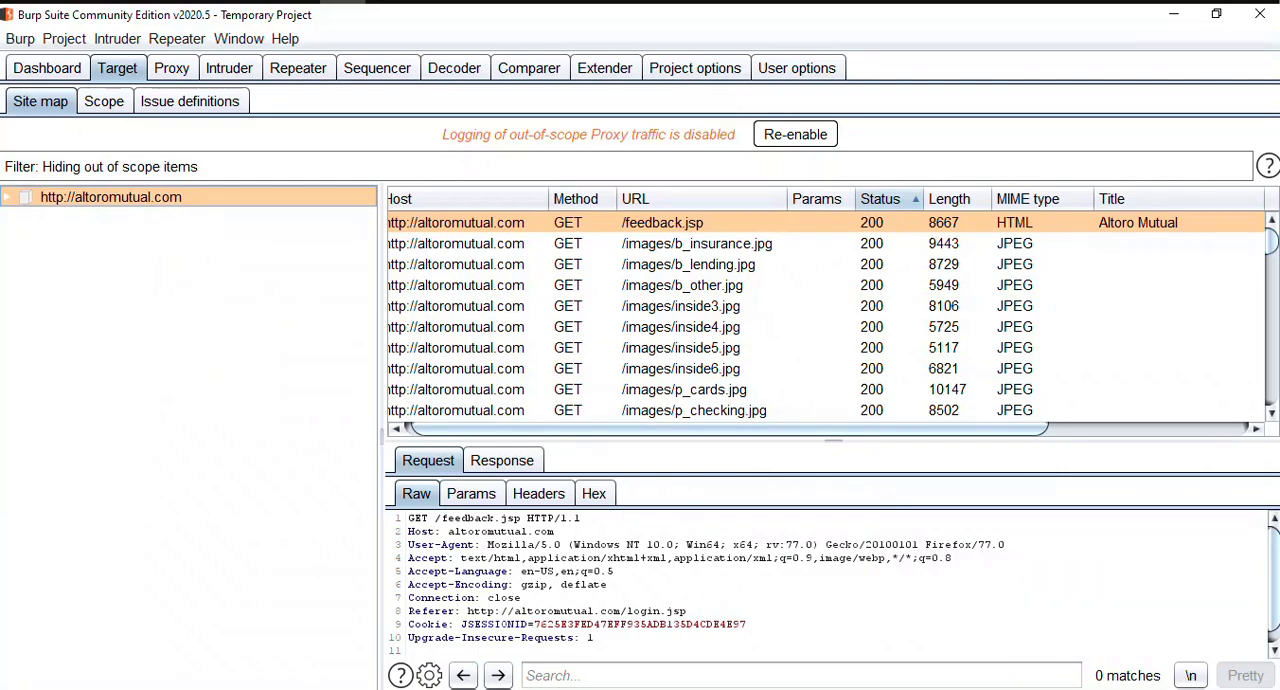
pyautogui.click(101, 167)
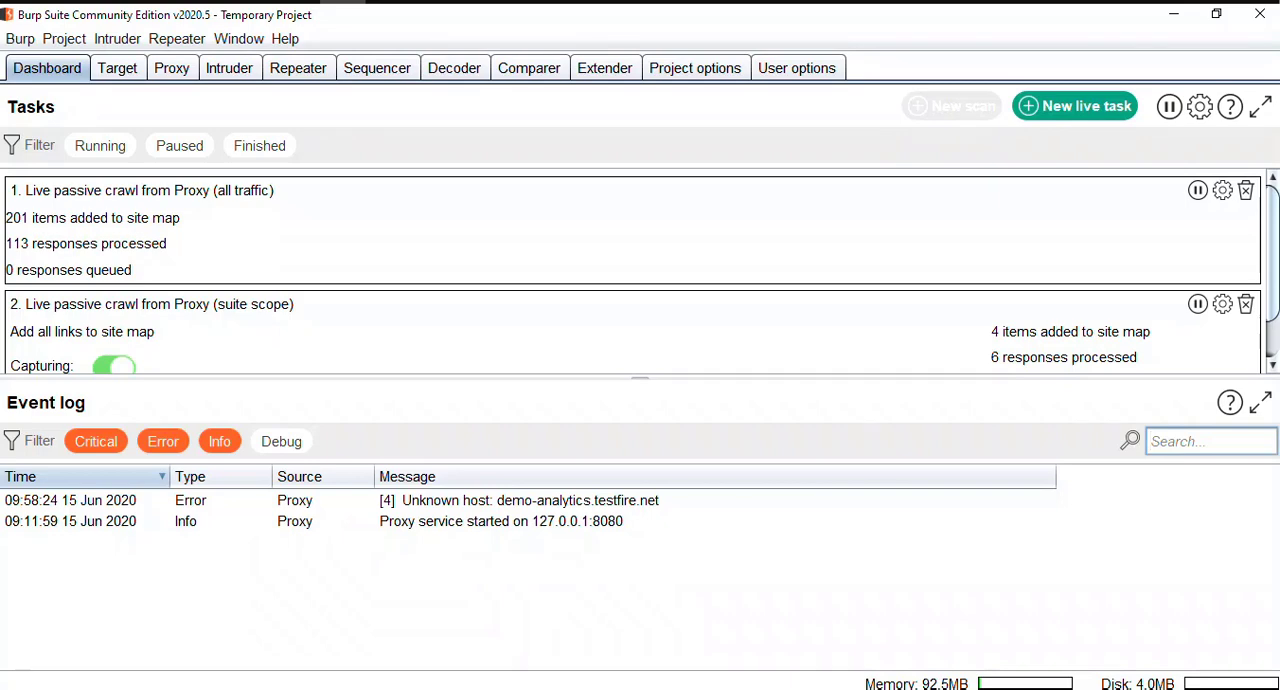
# Step: Check the progress of both live passive crawl tasks on the dashboard
pyautogui.scroll(-1, 640, 270)
pyautogui.scroll(1, 640, 270)
pyautogui.scroll(-1, 640, 270)
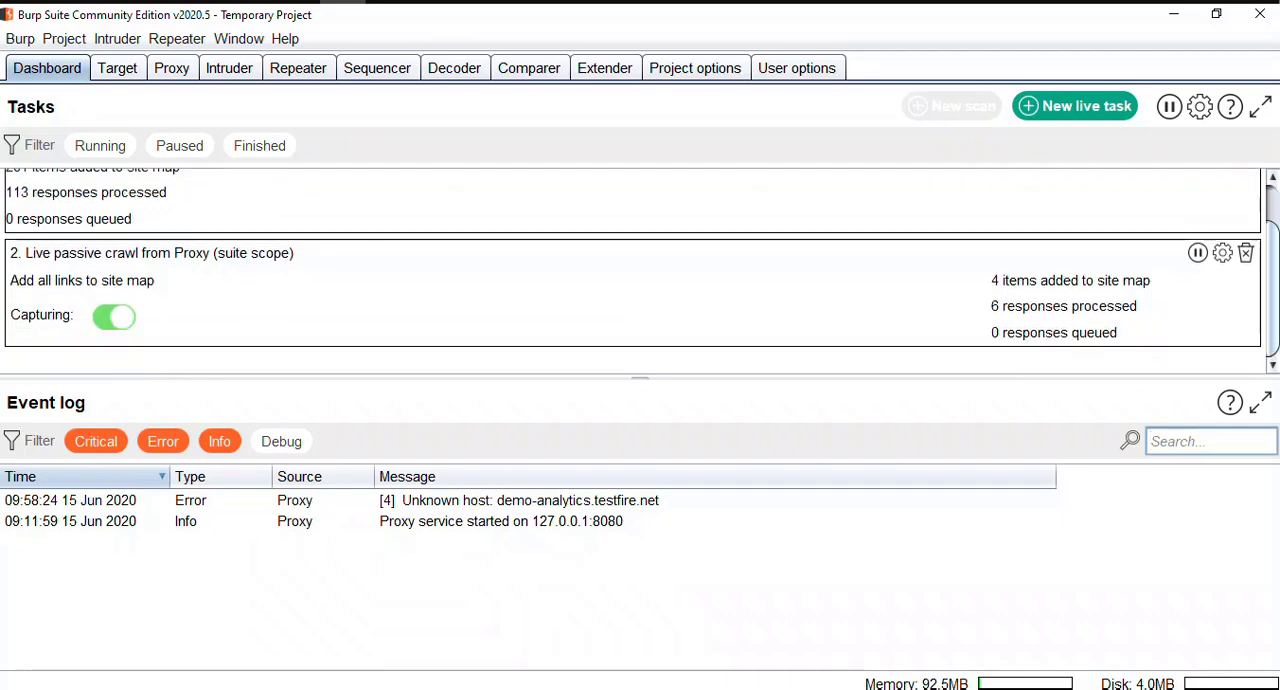
# Step: Expand the altoromutual.com host in the site map, view the admin folder's clients.xls request and collapse the folder
pyautogui.click(117, 68)
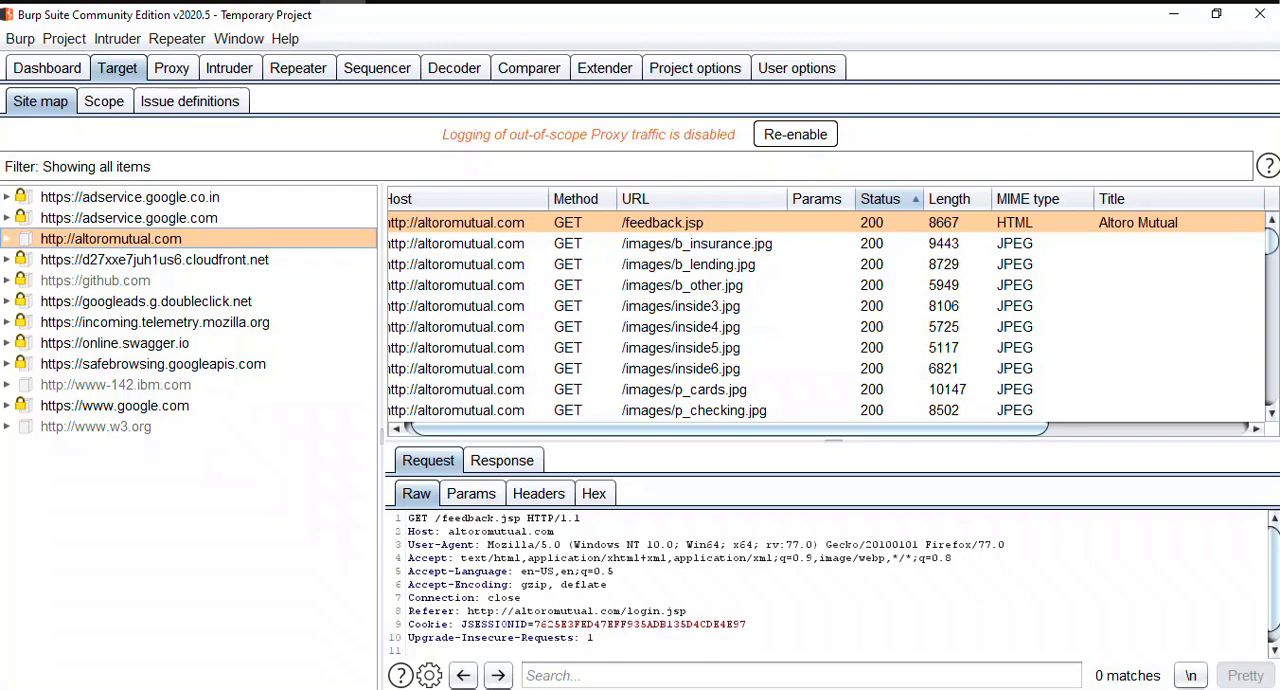
pyautogui.click(7, 239)
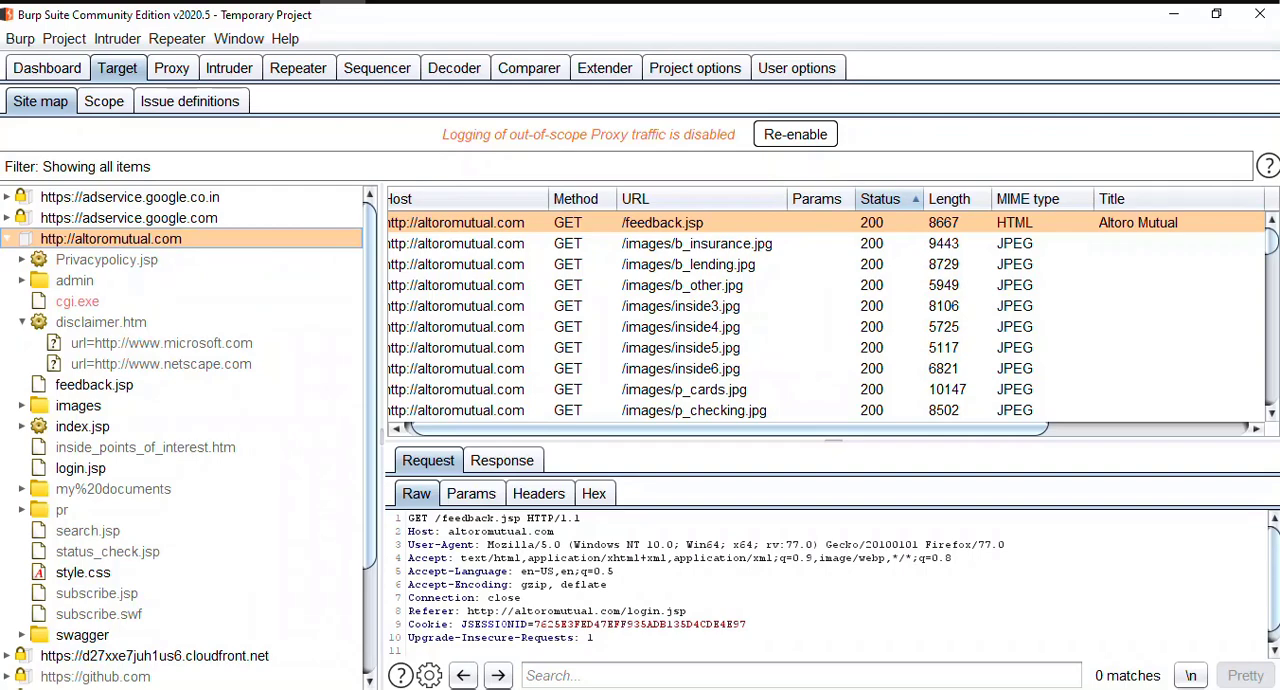
pyautogui.doubleClick(74, 281)
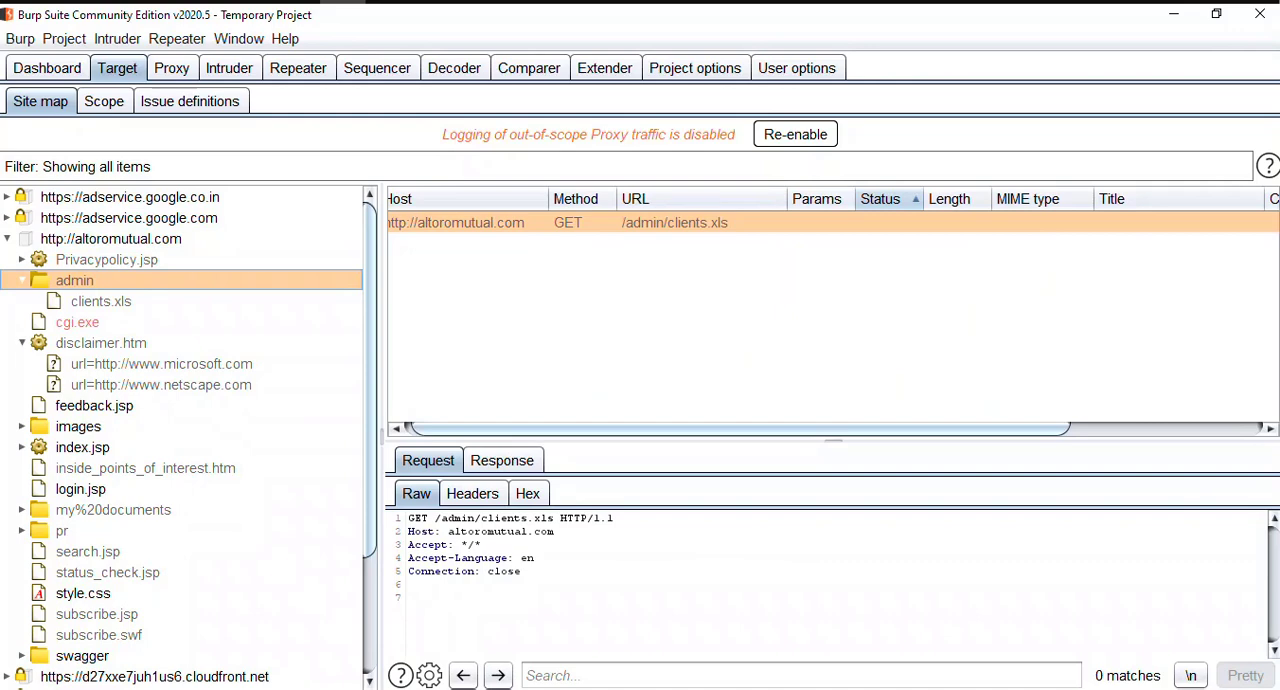
pyautogui.click(101, 301)
pyautogui.click(74, 281)
pyautogui.press('Left')
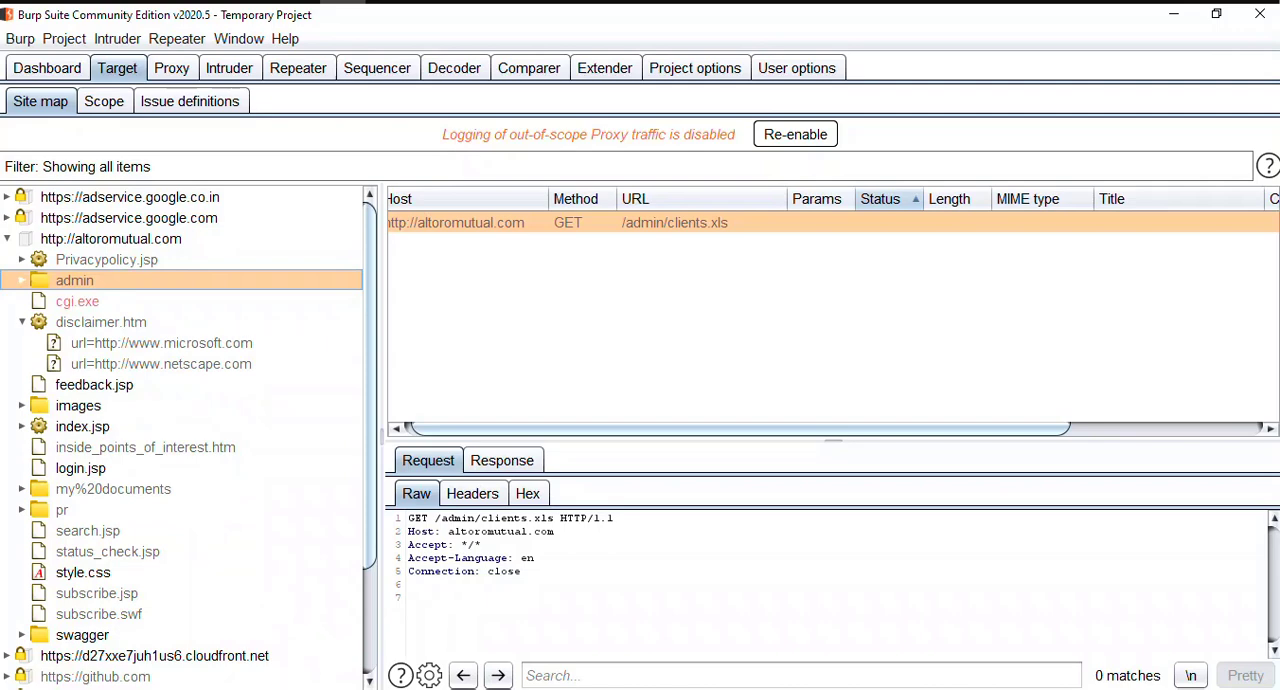
# Step: Examine the raw response of cgi.exe under altoromutual.com, and check the admin folder's response
pyautogui.press('Down')
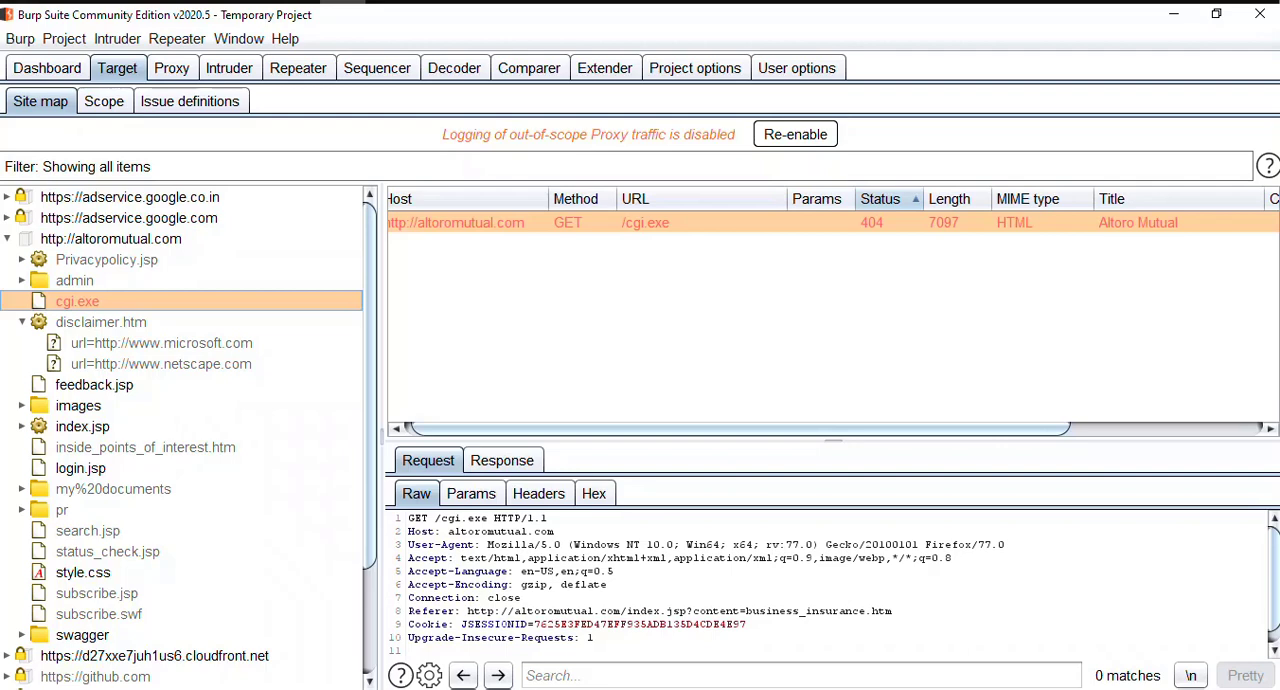
pyautogui.click(502, 461)
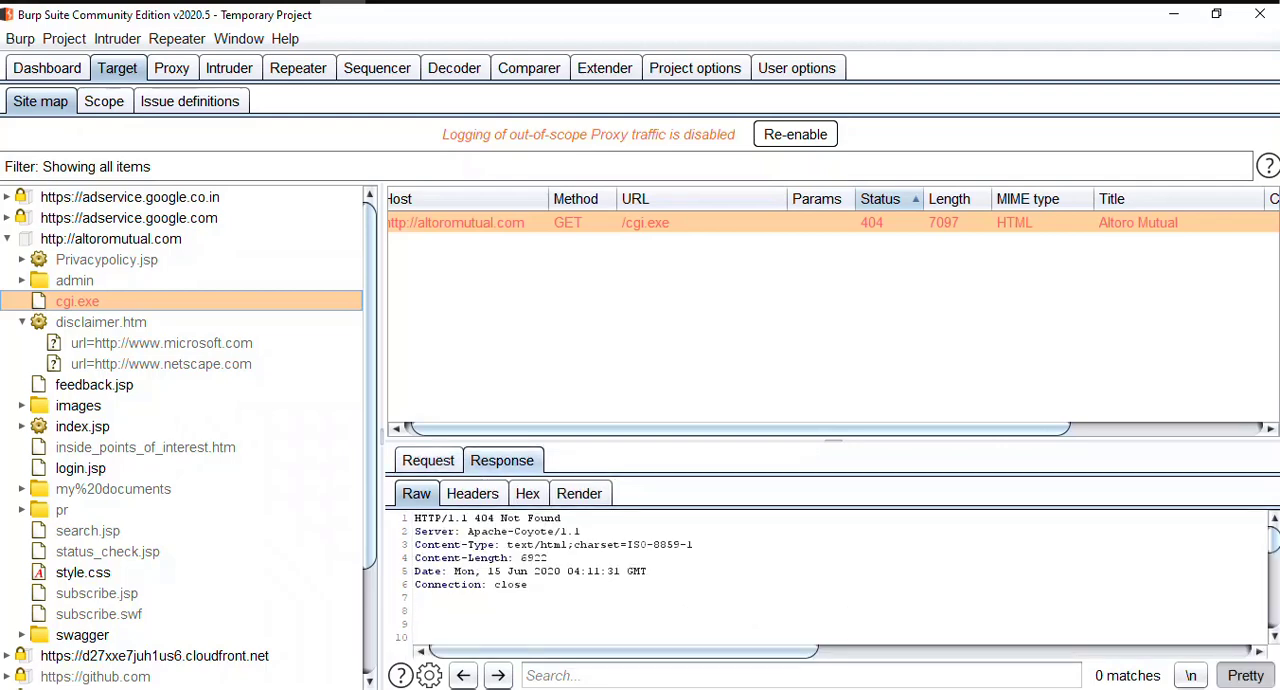
pyautogui.click(416, 597)
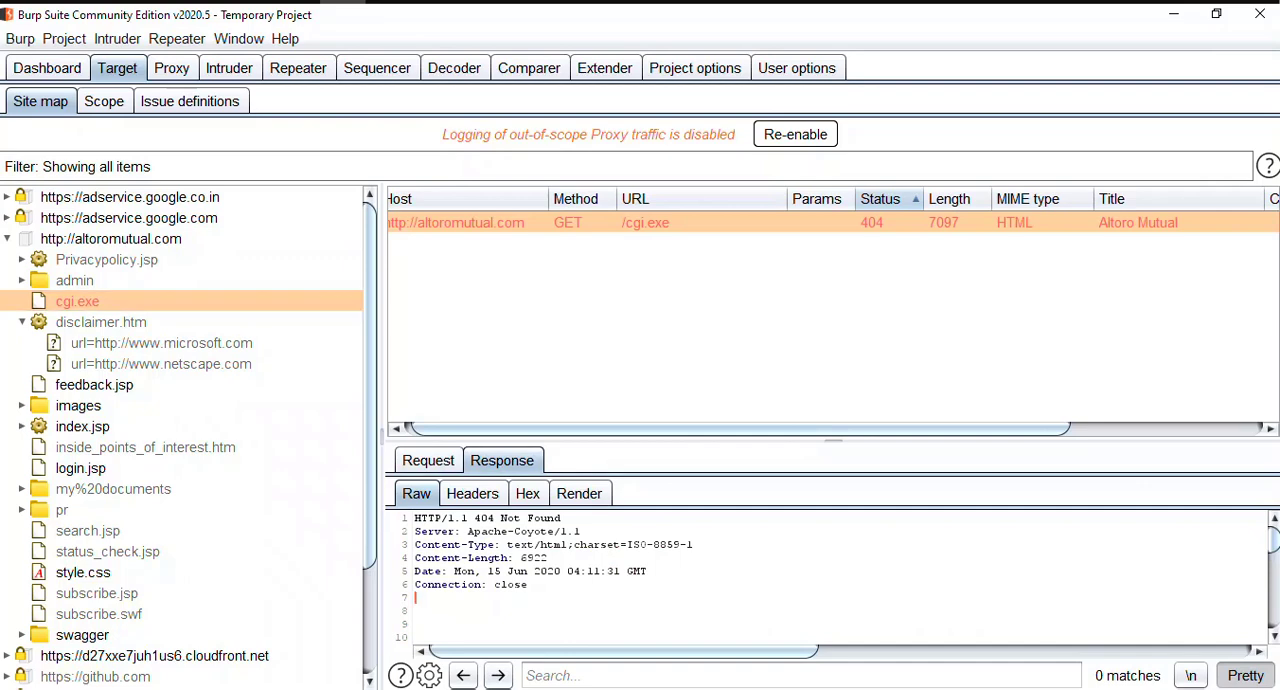
pyautogui.scroll(-3, 838, 586)
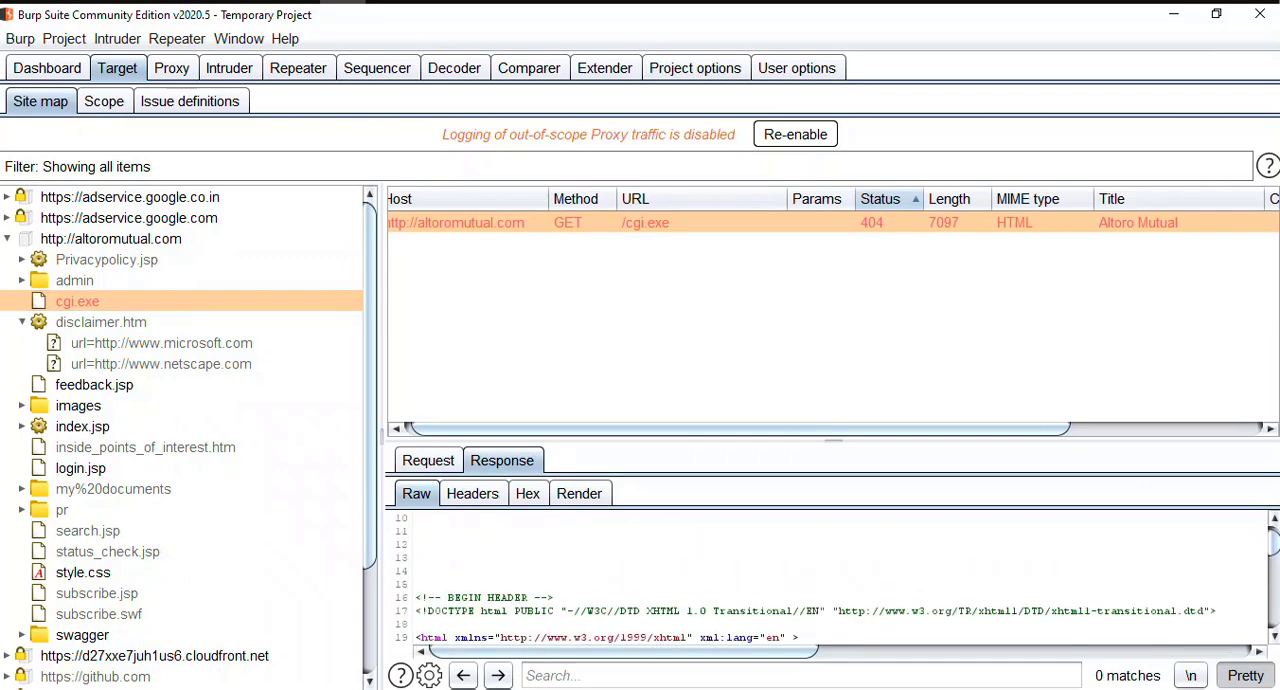
pyautogui.scroll(-3, 830, 580)
pyautogui.scroll(-3, 830, 580)
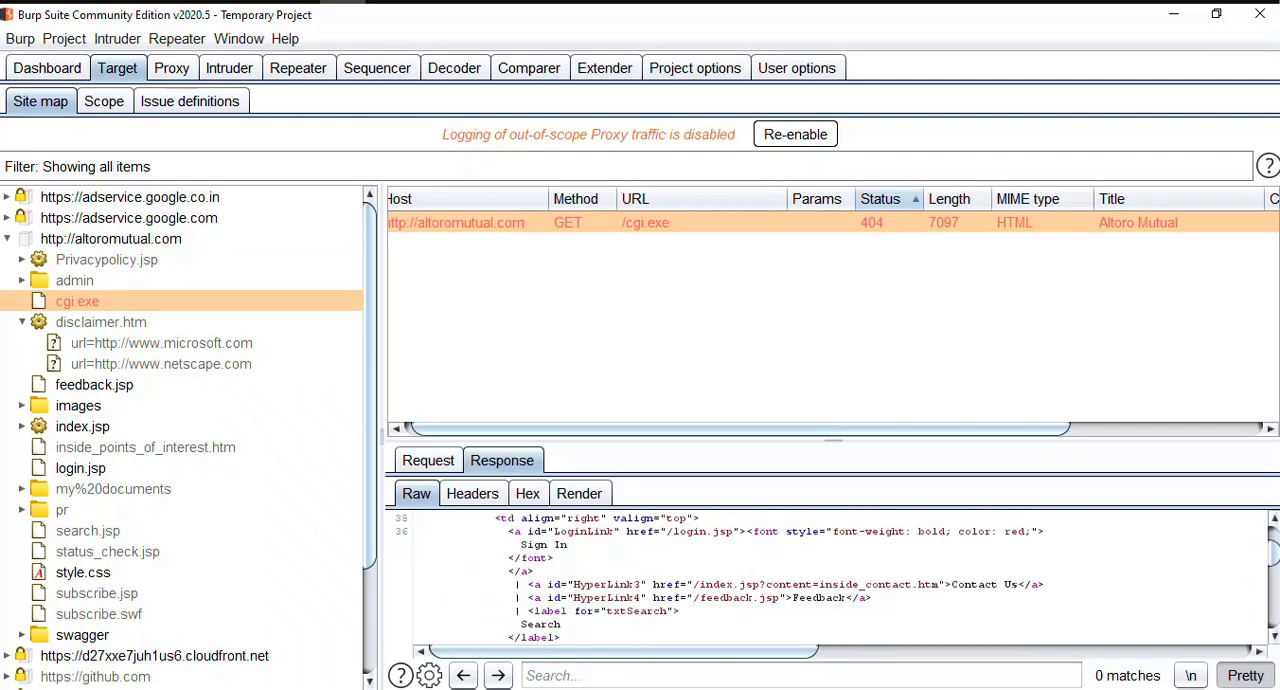
pyautogui.scroll(10, 830, 580)
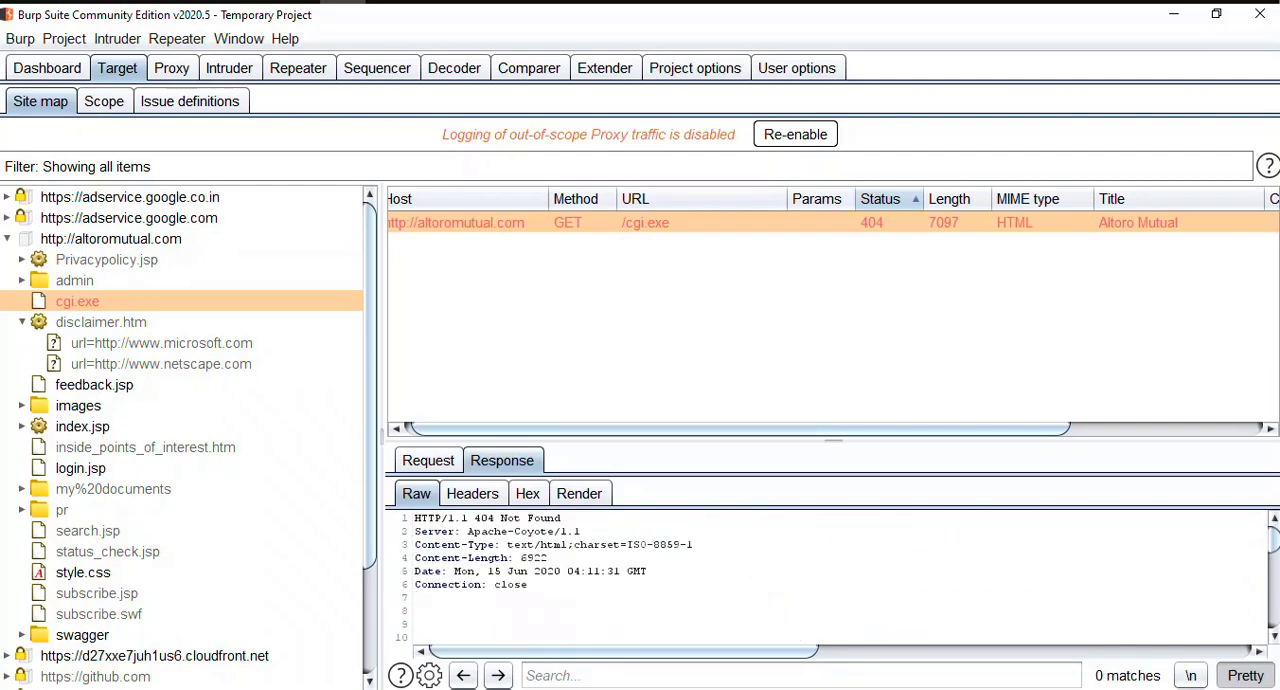
pyautogui.click(75, 281)
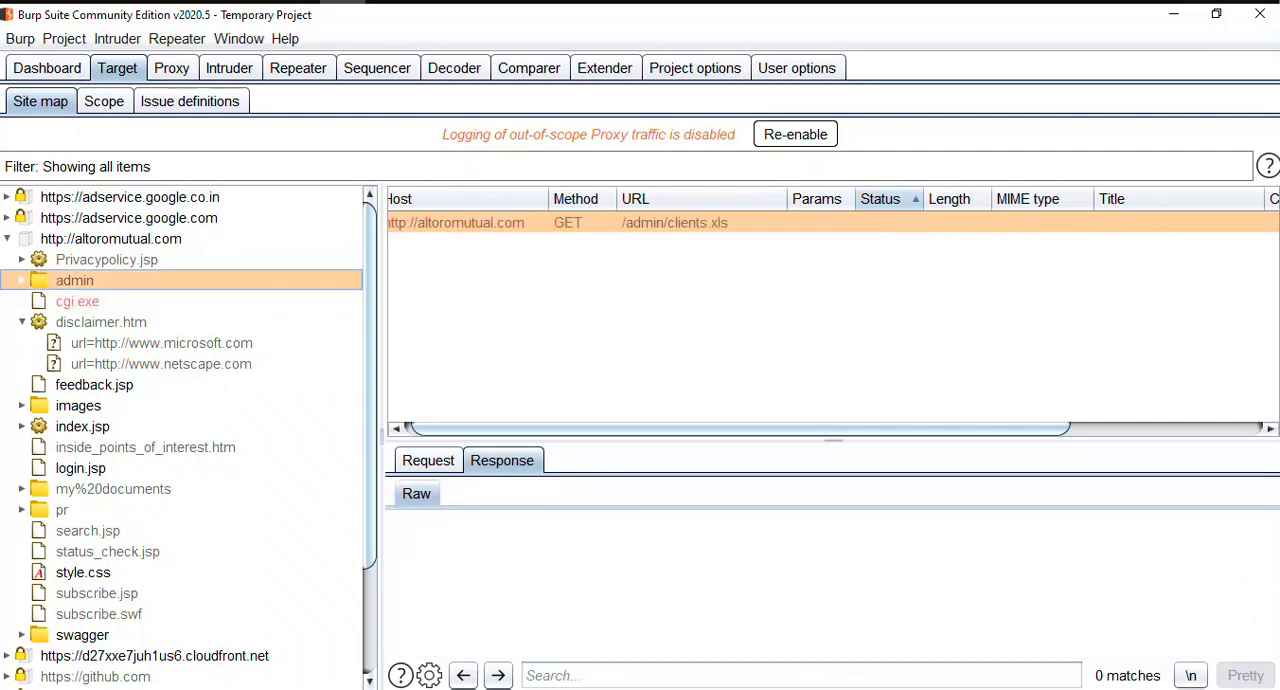
# Step: Compare the responses of cgi.exe and disclaimer.htm, look through disclaimer.htm's two url parameter entries, and collapse it
pyautogui.click(77, 301)
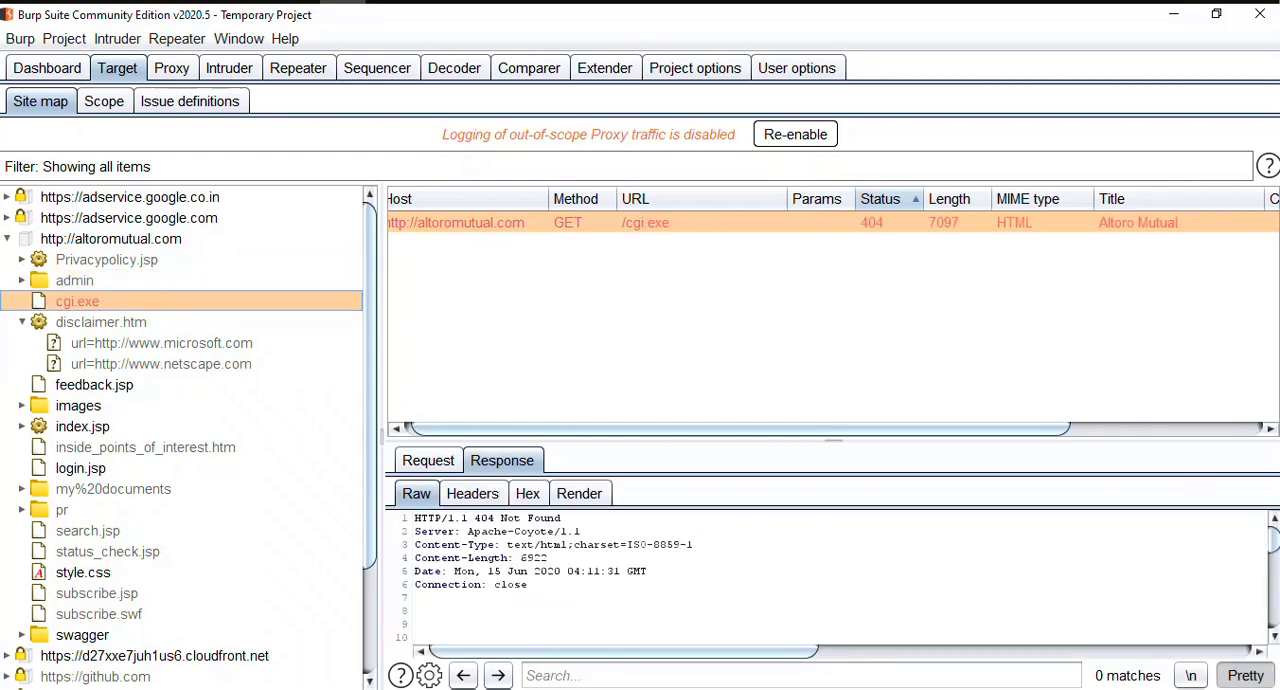
pyautogui.click(101, 322)
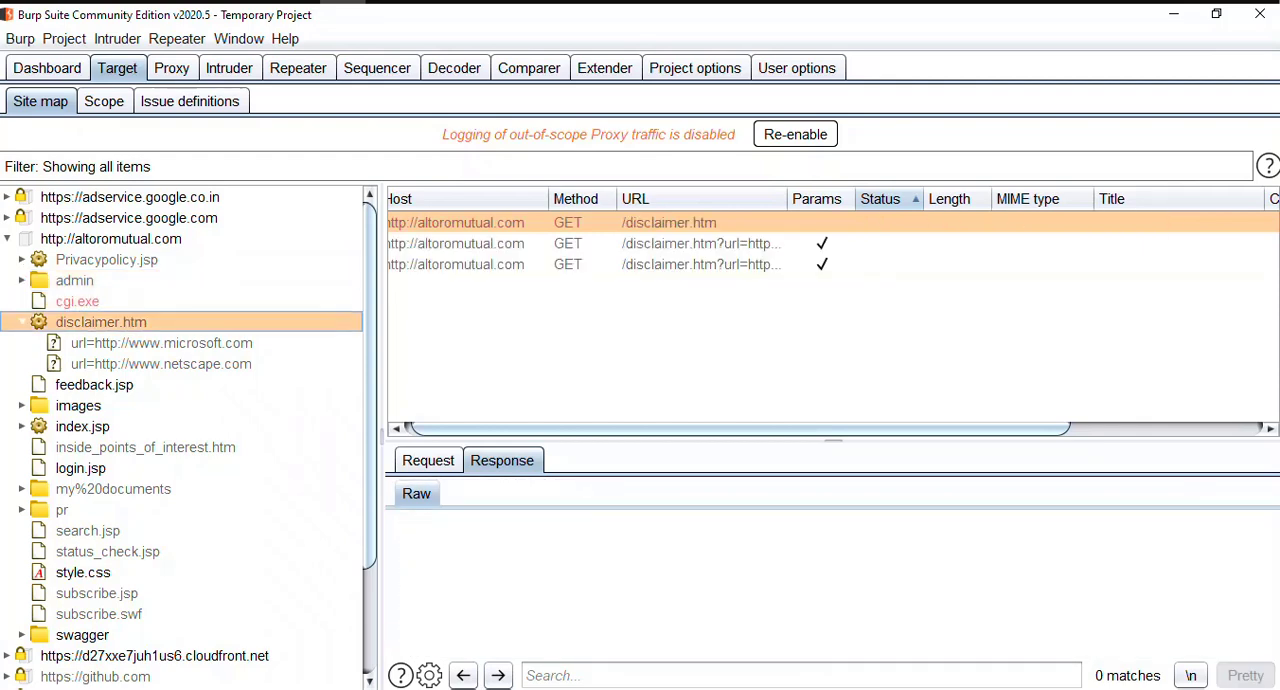
pyautogui.press('Down')
pyautogui.press('Down')
pyautogui.press('Up')
pyautogui.press('Up')
pyautogui.press('Down')
pyautogui.press('Down')
pyautogui.press('Up')
pyautogui.press('Up')
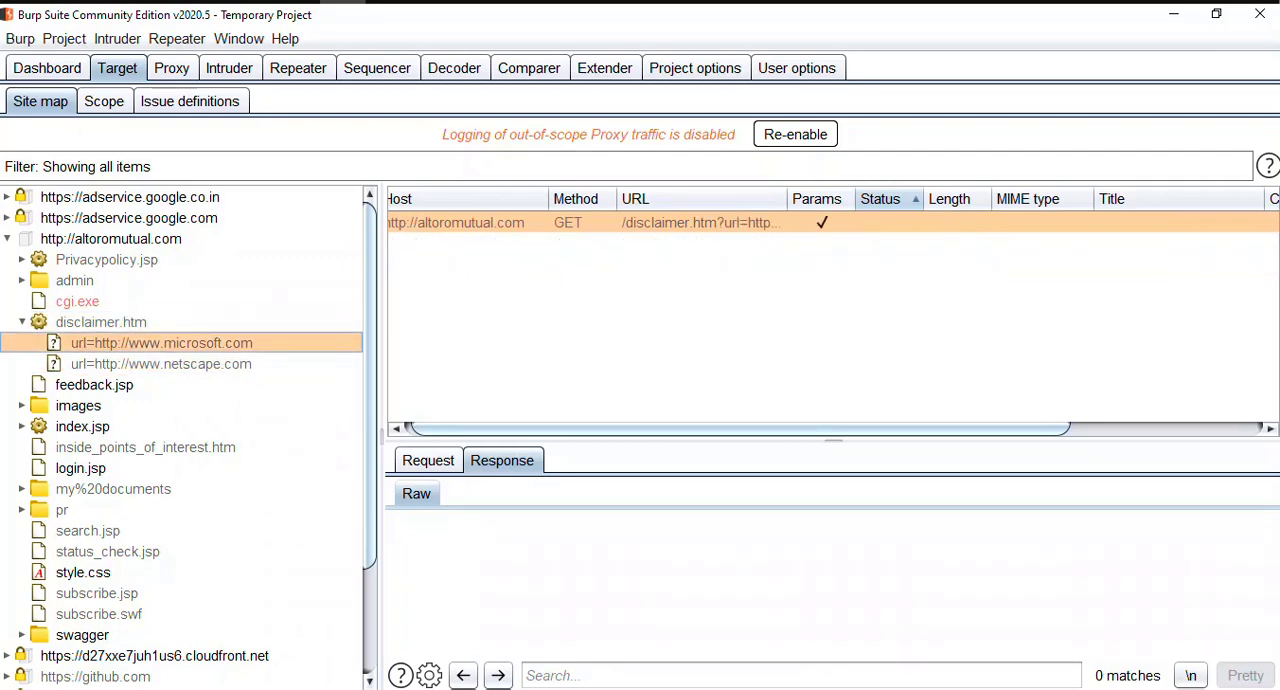
pyautogui.press('Left')
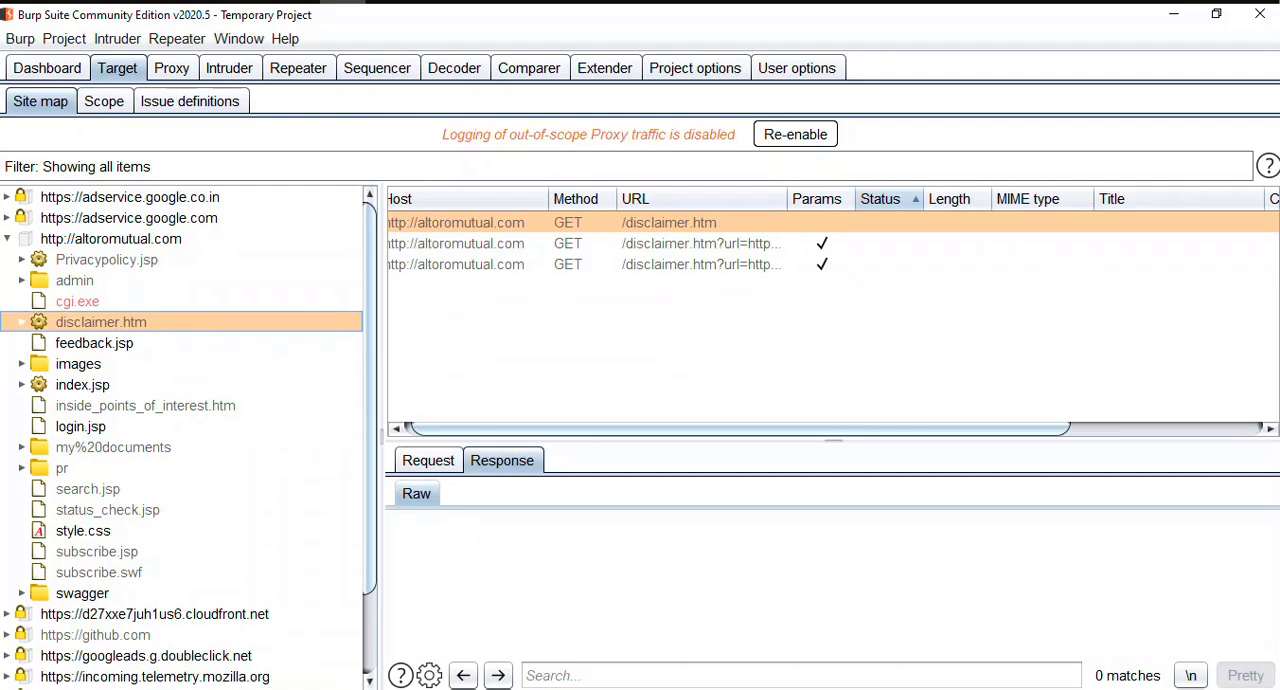
# Step: Check feedback.jsp and the images folder, expand index.jsp to examine its content parameter entries and responses, and collapse it
pyautogui.press('Down')
pyautogui.press('Down')
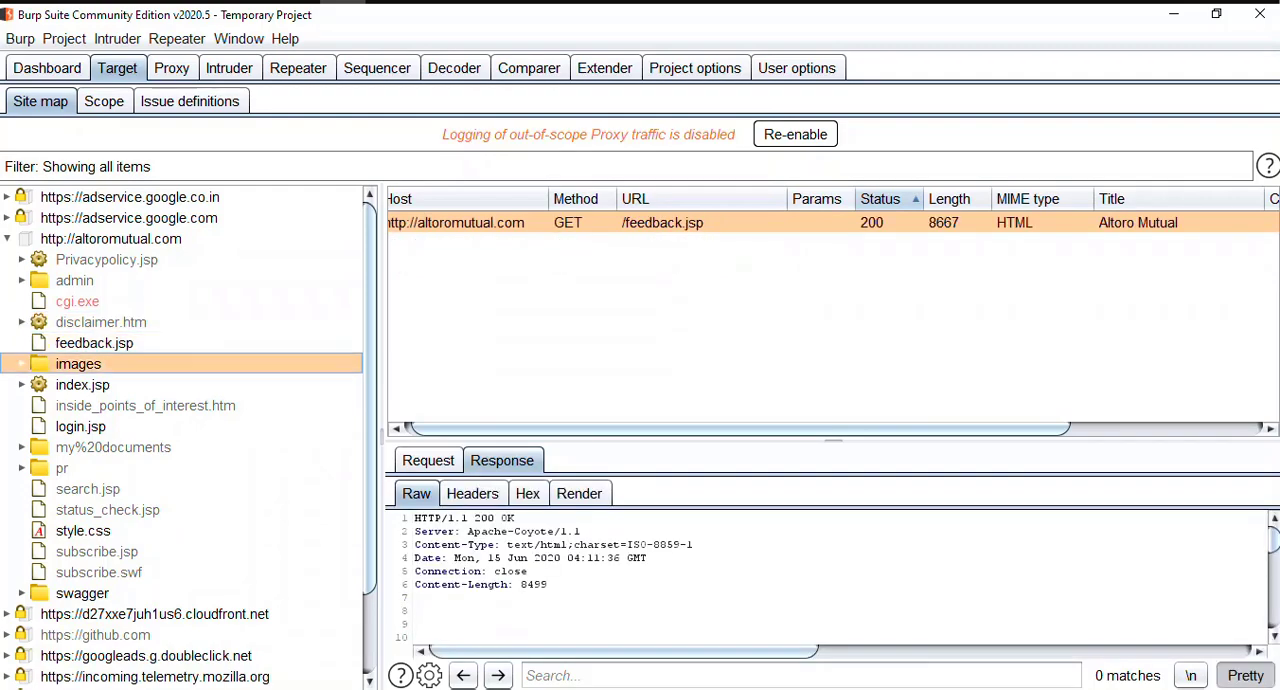
pyautogui.press('Down')
pyautogui.press('Right')
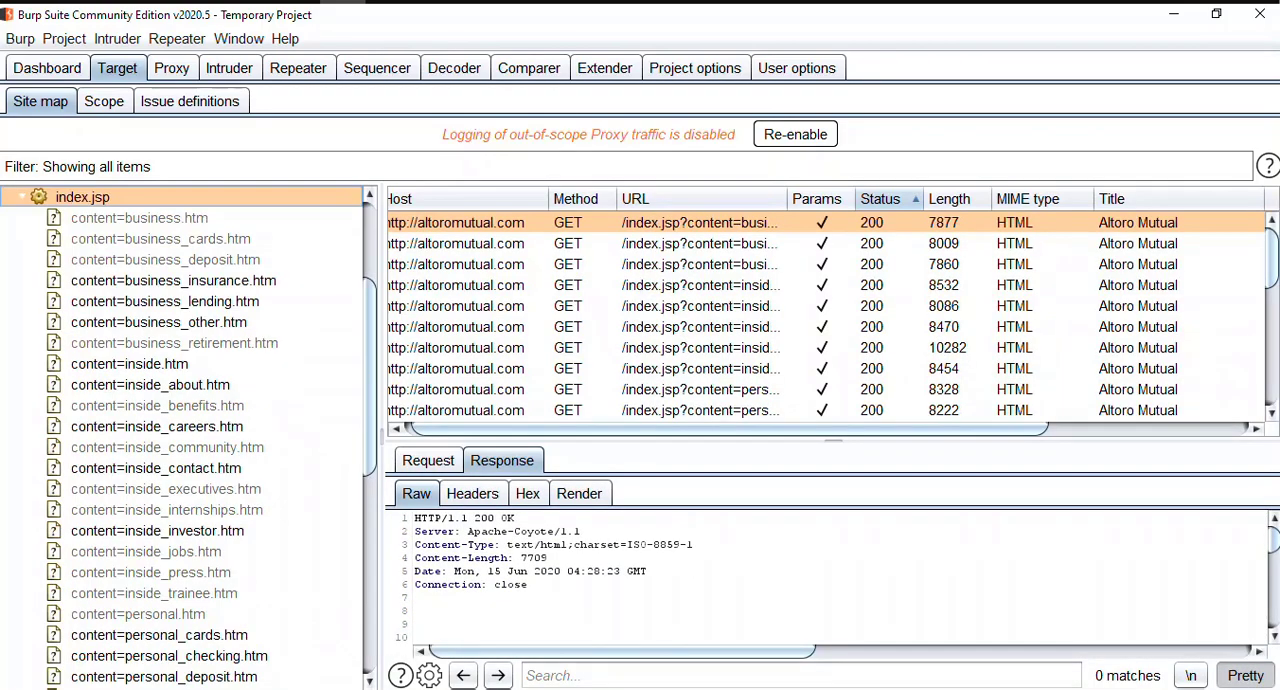
pyautogui.press('Down')
pyautogui.press('Down')
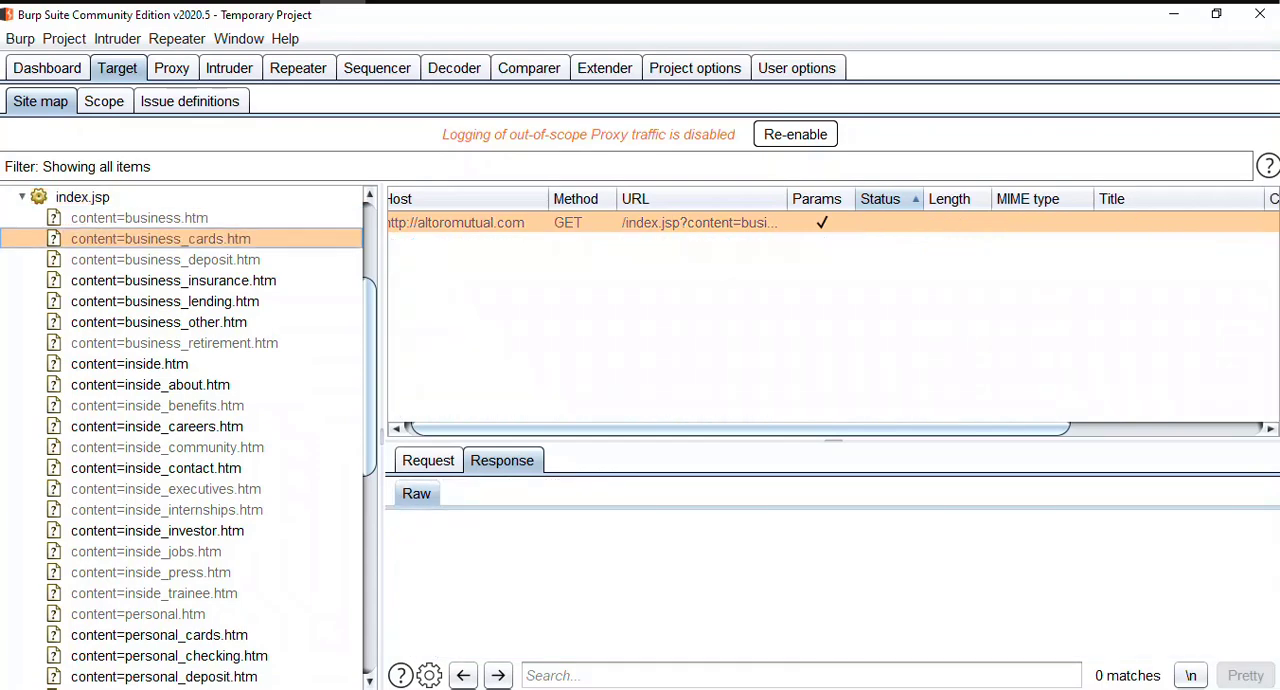
pyautogui.press('Down')
pyautogui.press('Down')
pyautogui.press('Down')
pyautogui.press('Down')
pyautogui.press('Down')
pyautogui.press('Down')
pyautogui.press('Down')
pyautogui.press('Down')
pyautogui.press('Down')
pyautogui.press('Down')
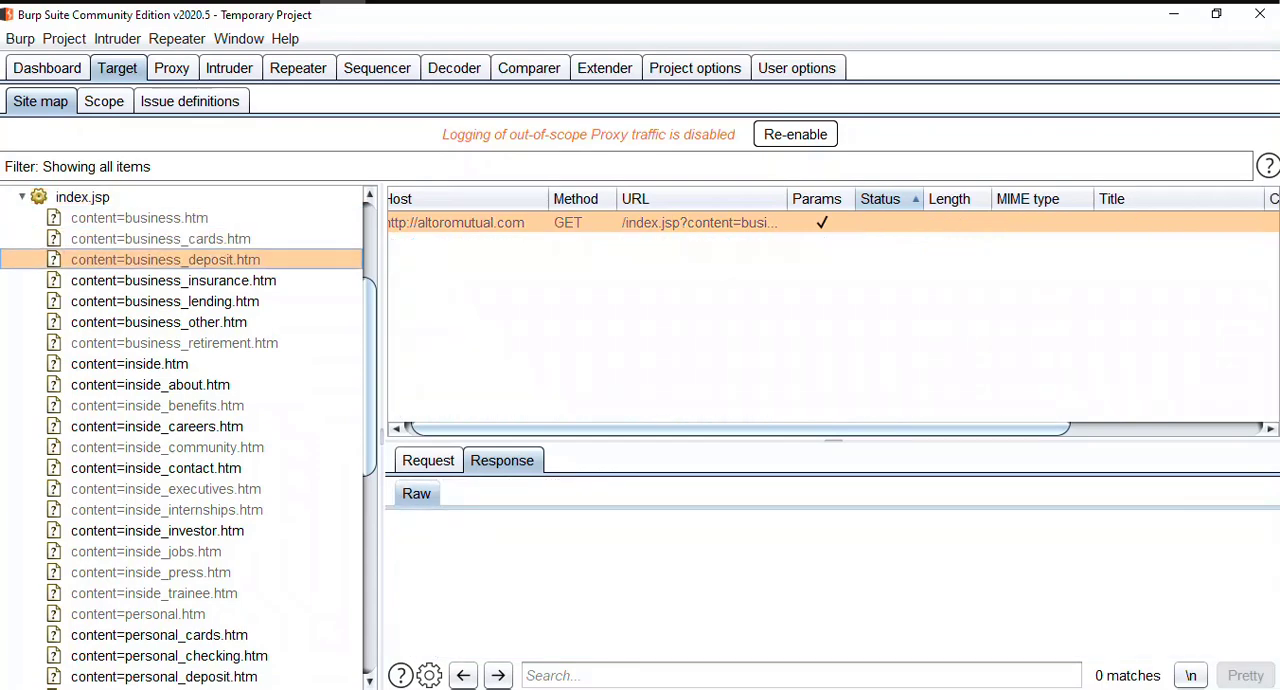
pyautogui.press('Up')
pyautogui.press('Up')
pyautogui.press('Up')
pyautogui.press('Up')
pyautogui.press('Up')
pyautogui.press('Up')
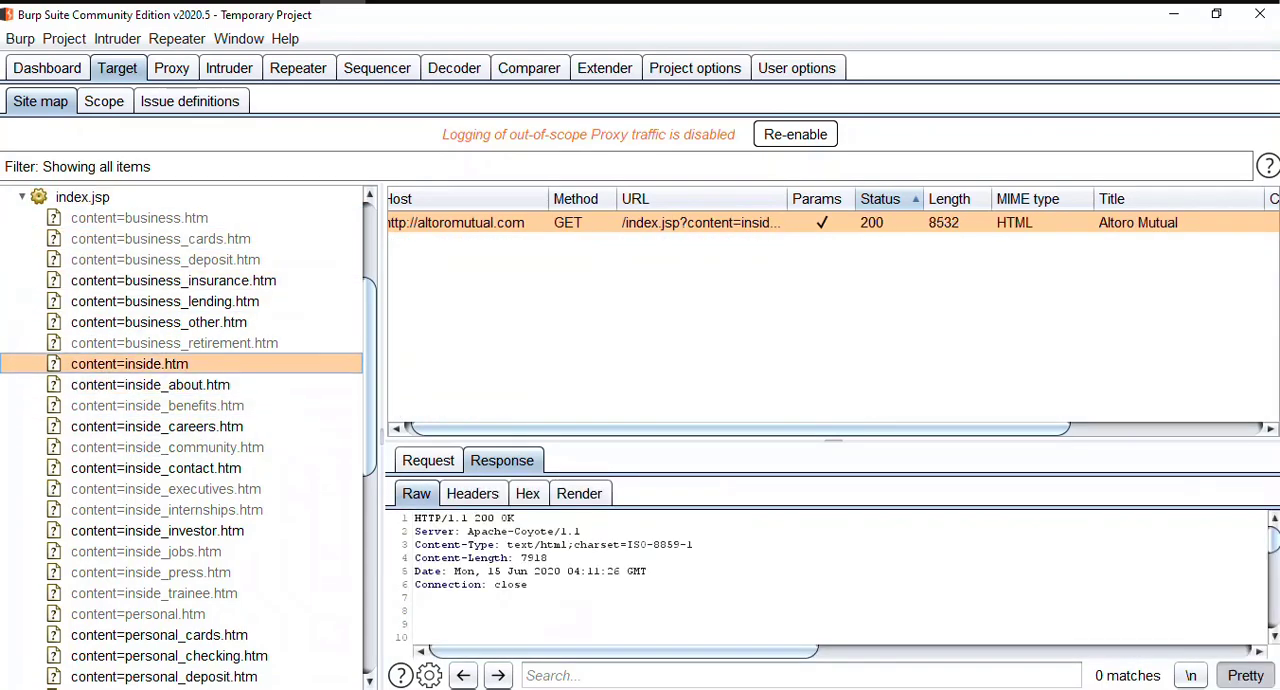
pyautogui.press('Left')
pyautogui.press('Left')
# Step: Look through the altoromutual.com entries between index.jsp and search.jsp, and return to the my%20documents folder
pyautogui.press('Down')
pyautogui.press('Down')
pyautogui.press('Down')
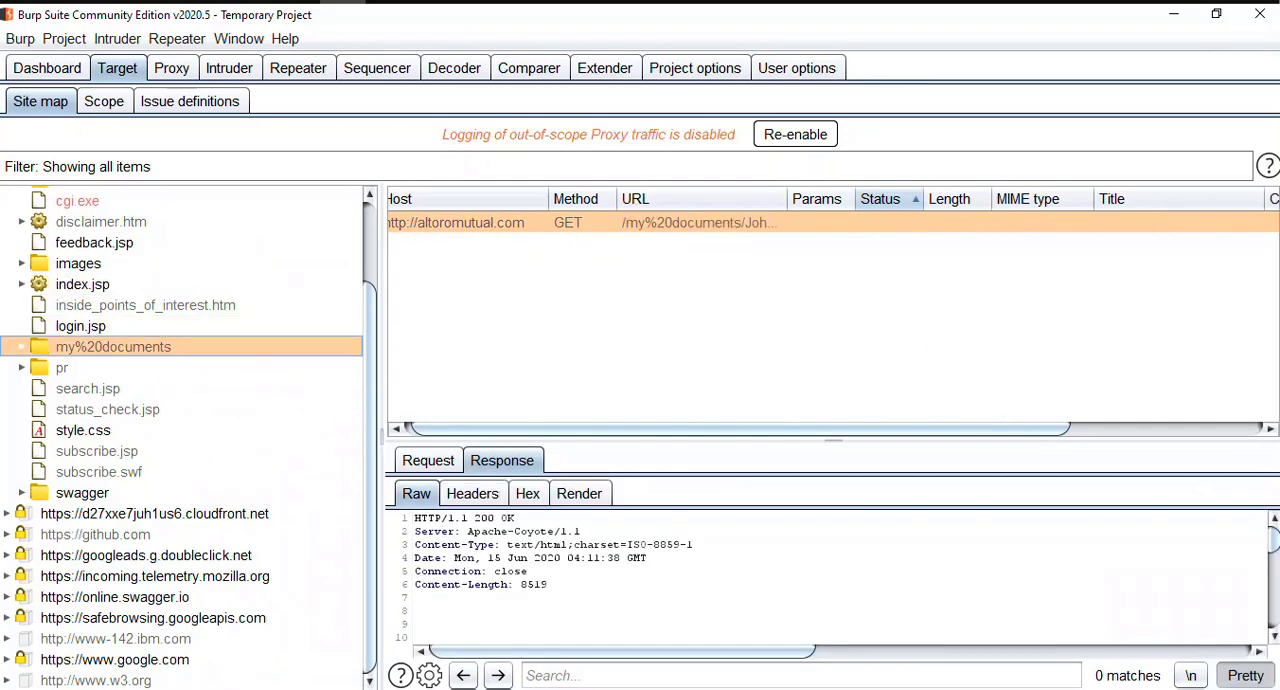
pyautogui.press('Up')
pyautogui.press('Up')
pyautogui.press('Down')
pyautogui.press('Down')
pyautogui.press('Down')
pyautogui.press('Down')
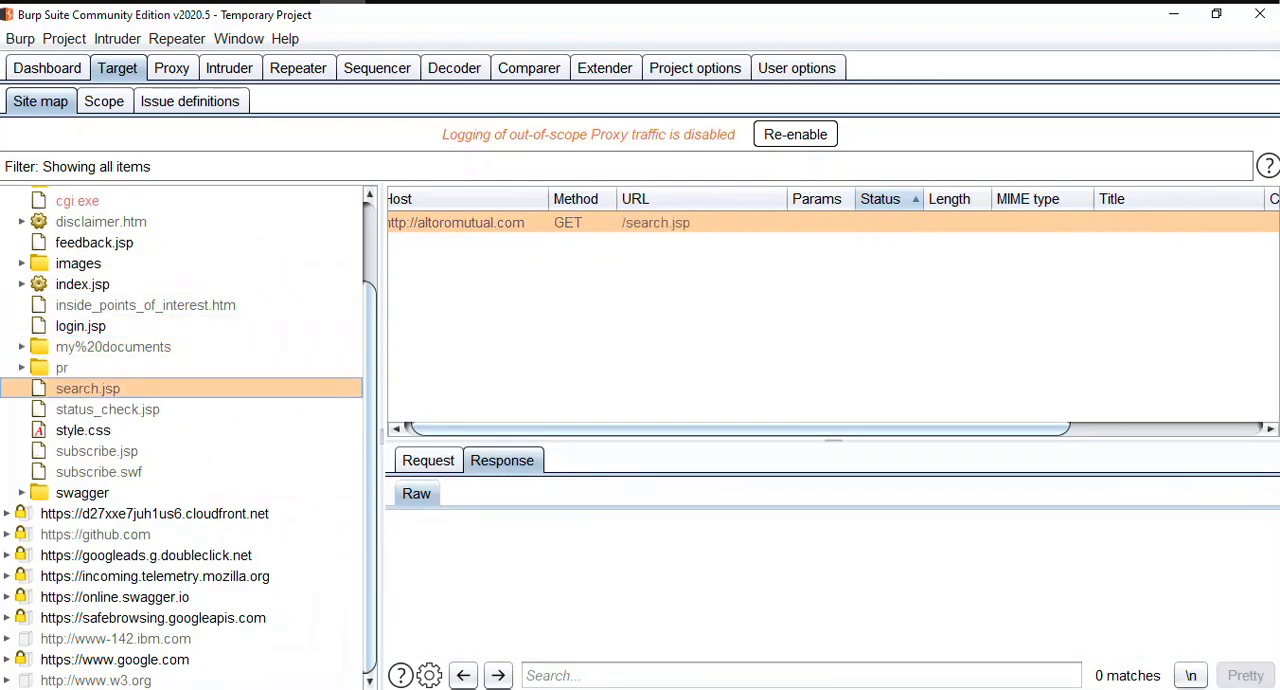
pyautogui.press('Up')
pyautogui.press('Up')
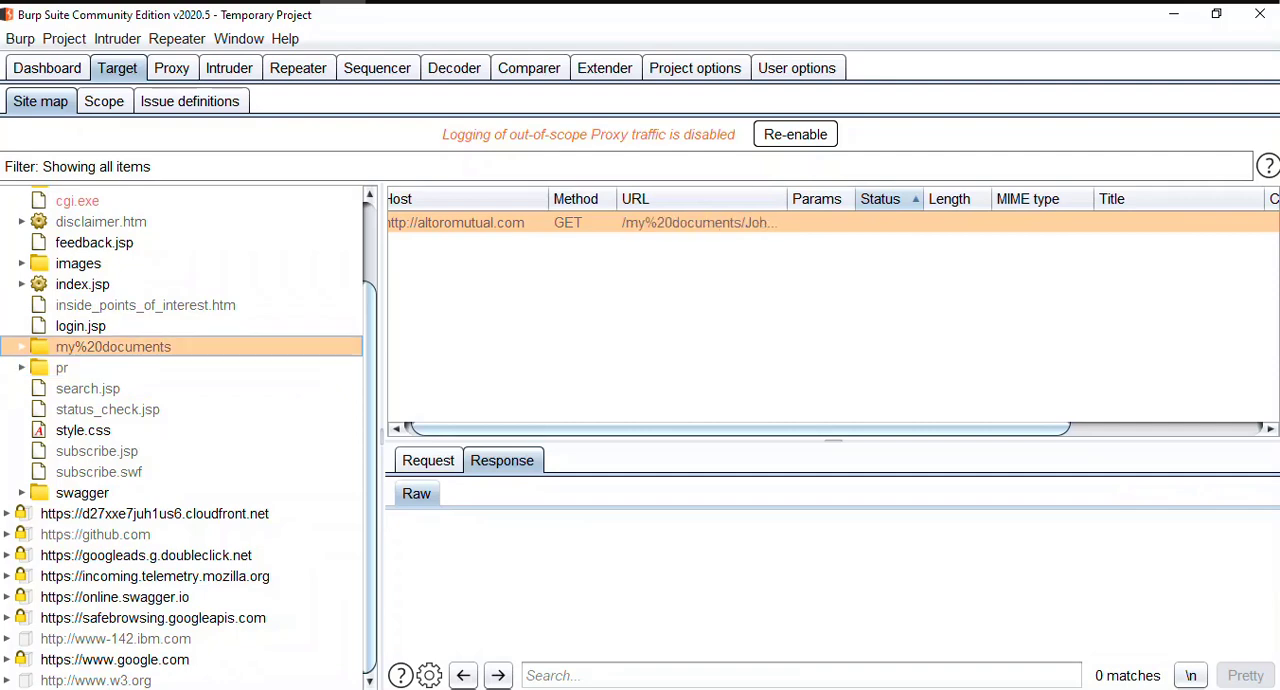
# Step: Expand the my%20documents folder through its subfolders down to grouplife.htm, and collapse the folder
pyautogui.press('Right')
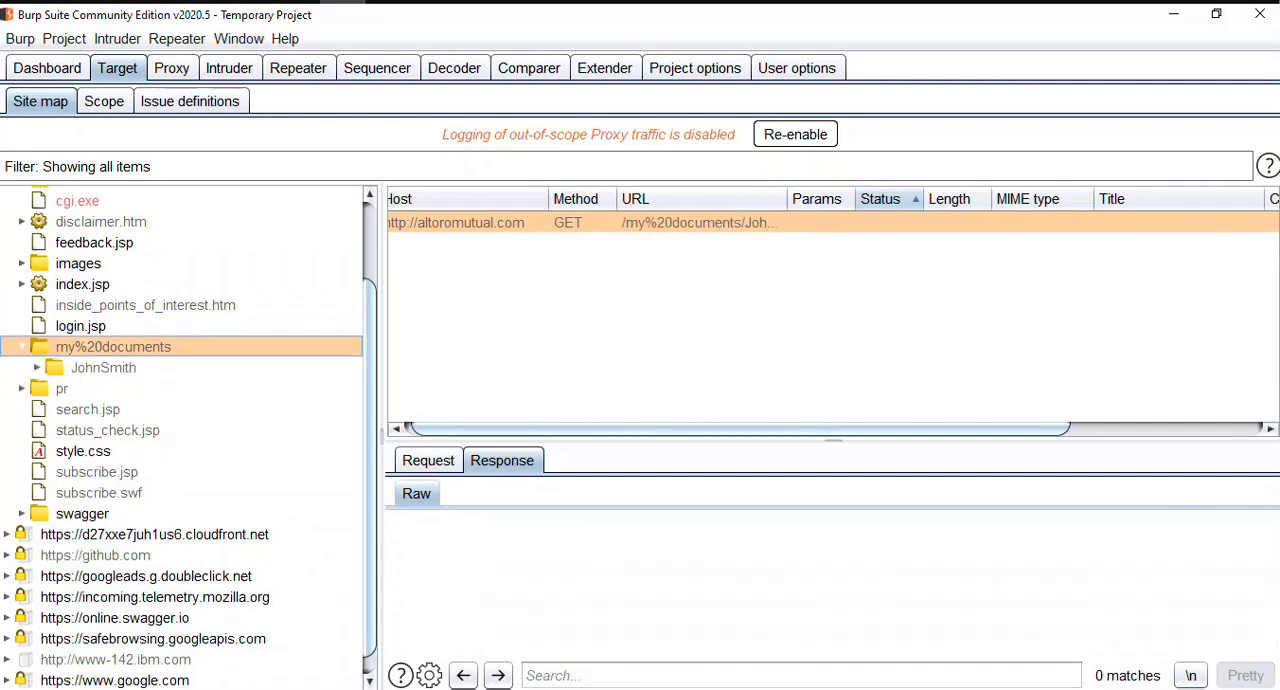
pyautogui.press('Down')
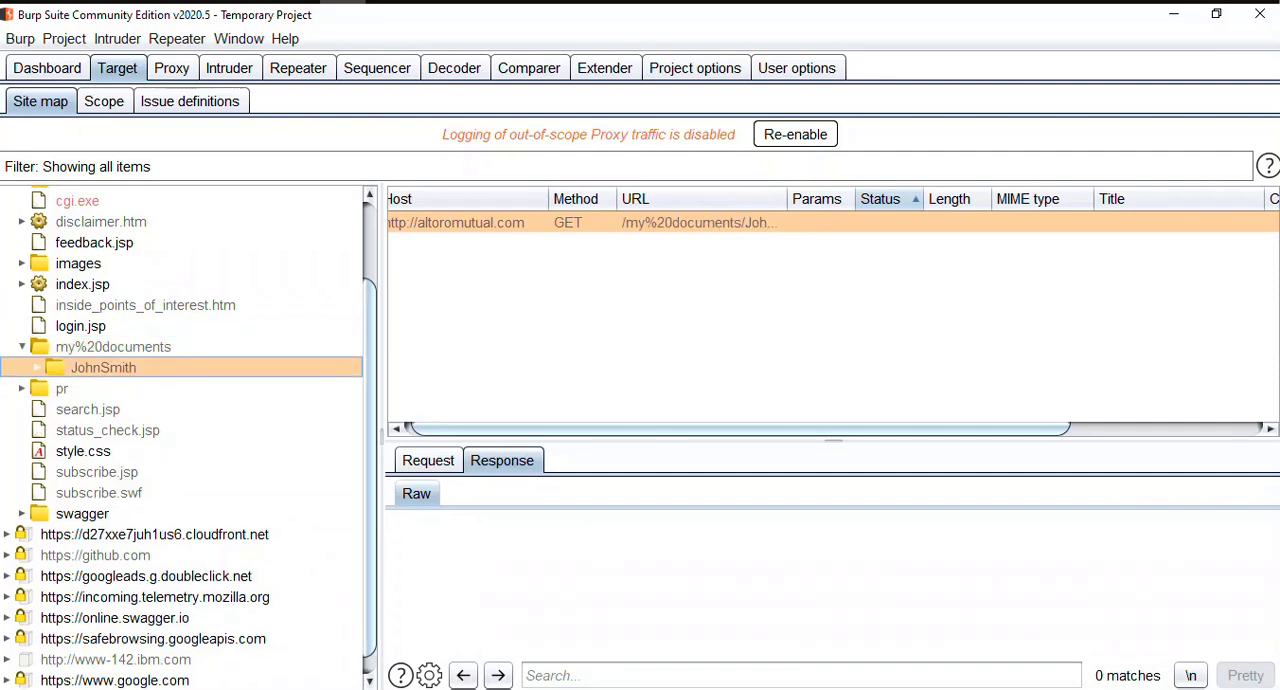
pyautogui.press('Right')
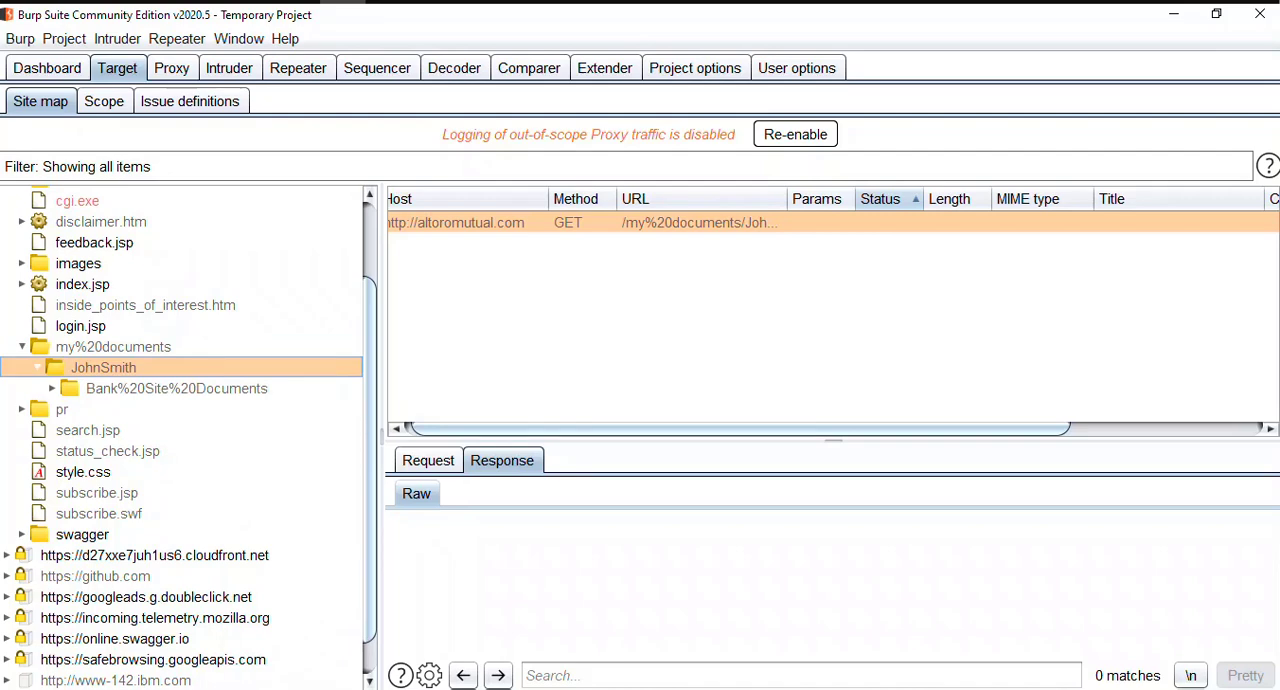
pyautogui.press('Down')
pyautogui.press('Right')
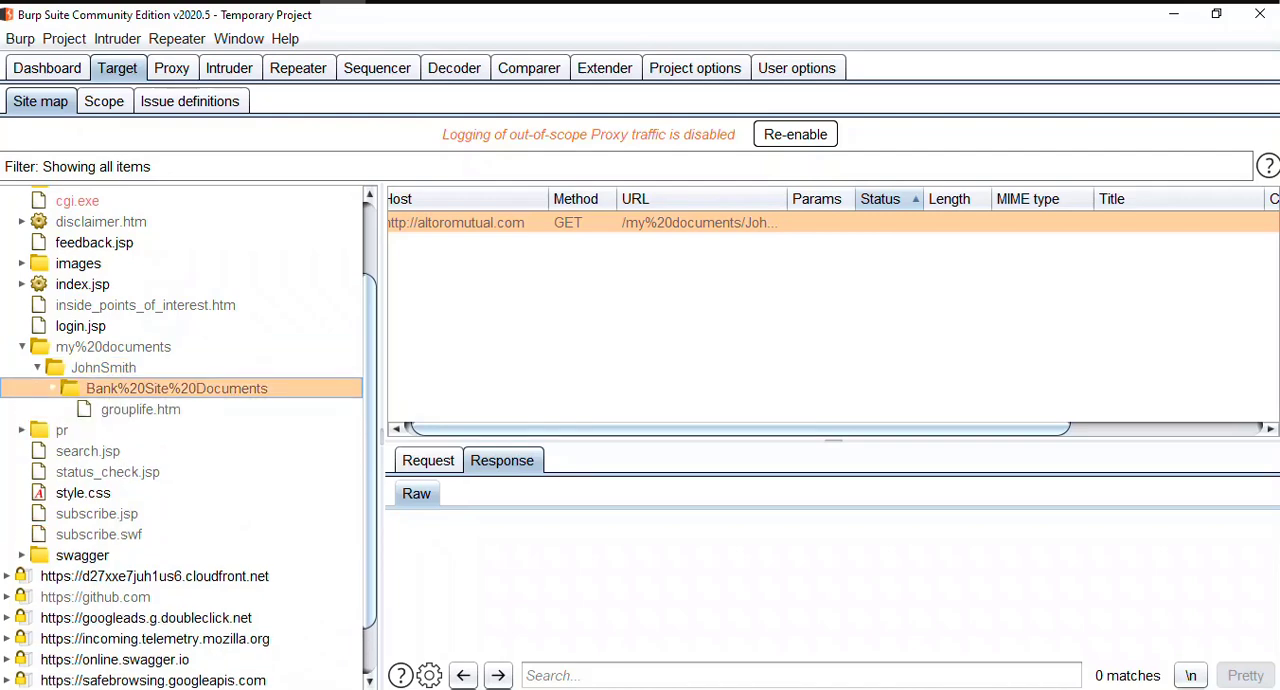
pyautogui.press('Down')
pyautogui.press('Up')
pyautogui.press('Up')
pyautogui.press('Up')
pyautogui.press('Left')
# Step: Expand the pr folder to view its communityannualreport.pdf entry, and collapse the folder
pyautogui.press('Down')
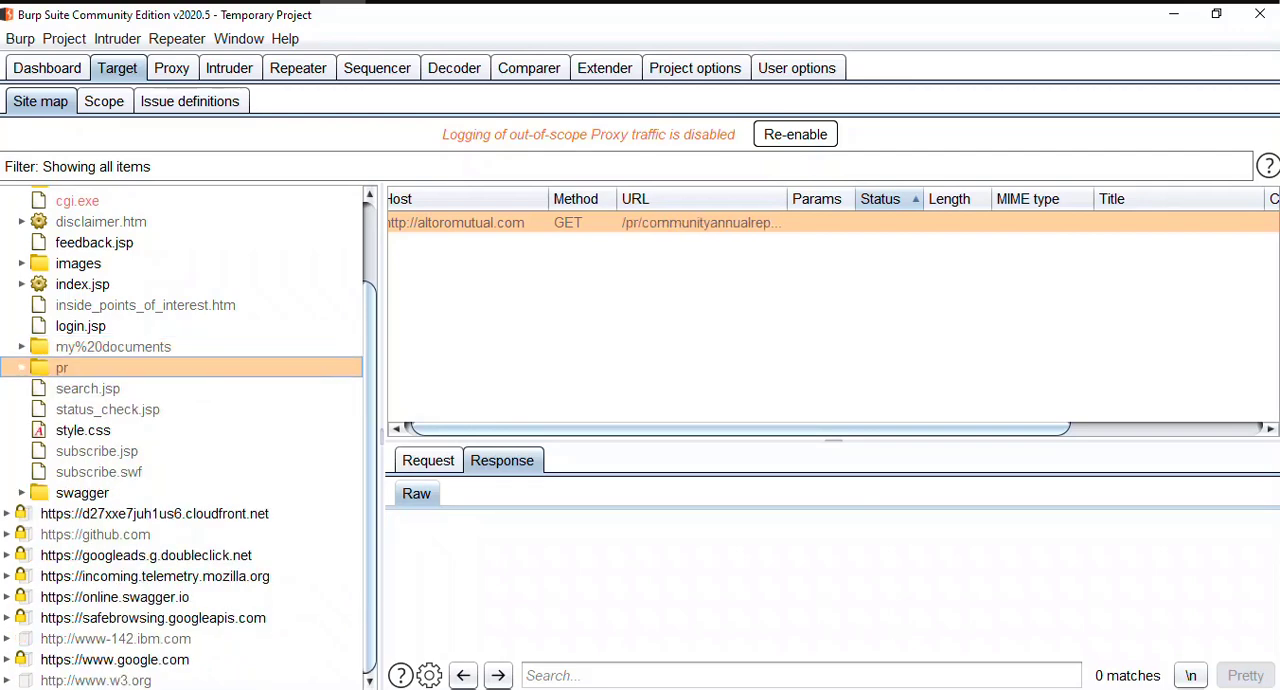
pyautogui.press('Right')
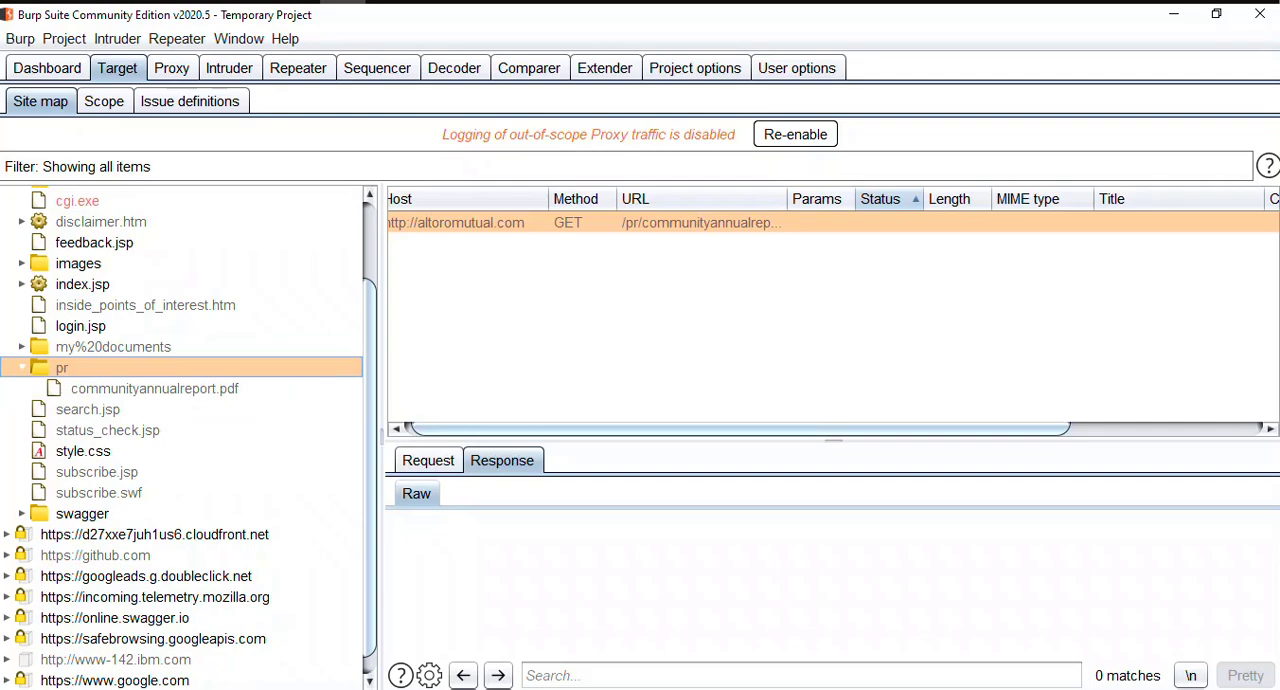
pyautogui.press('Left')
# Step: Look through the entries below the pr folder down to subscribe.swf, and return to search.jsp
pyautogui.press('Down')
pyautogui.press('Down')
pyautogui.press('Down')
pyautogui.press('Down')
pyautogui.press('Down')
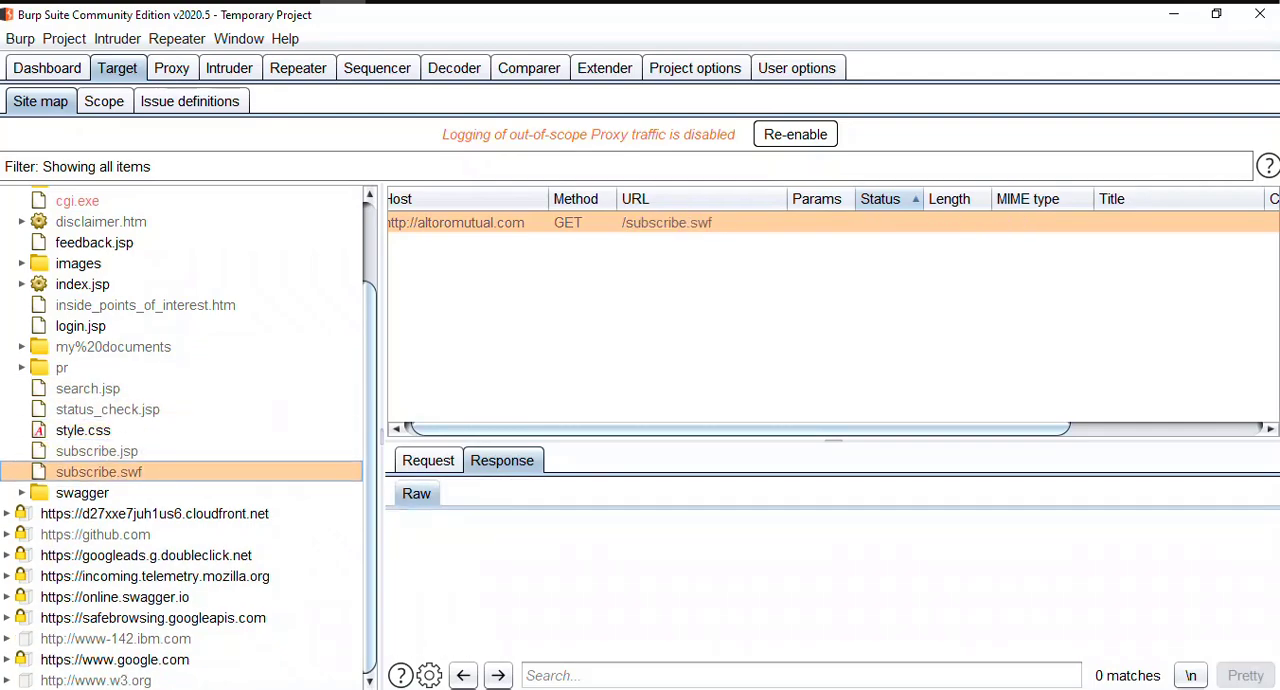
pyautogui.press('Up')
pyautogui.press('Up')
pyautogui.press('Up')
pyautogui.press('Up')
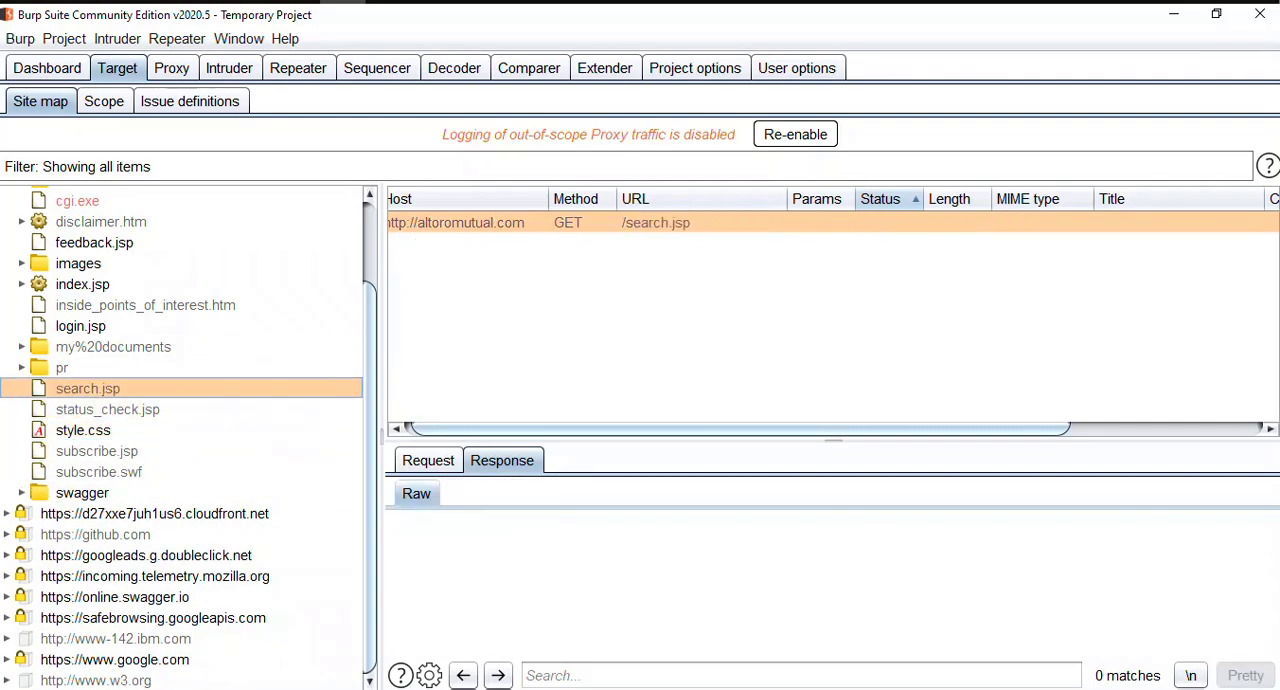